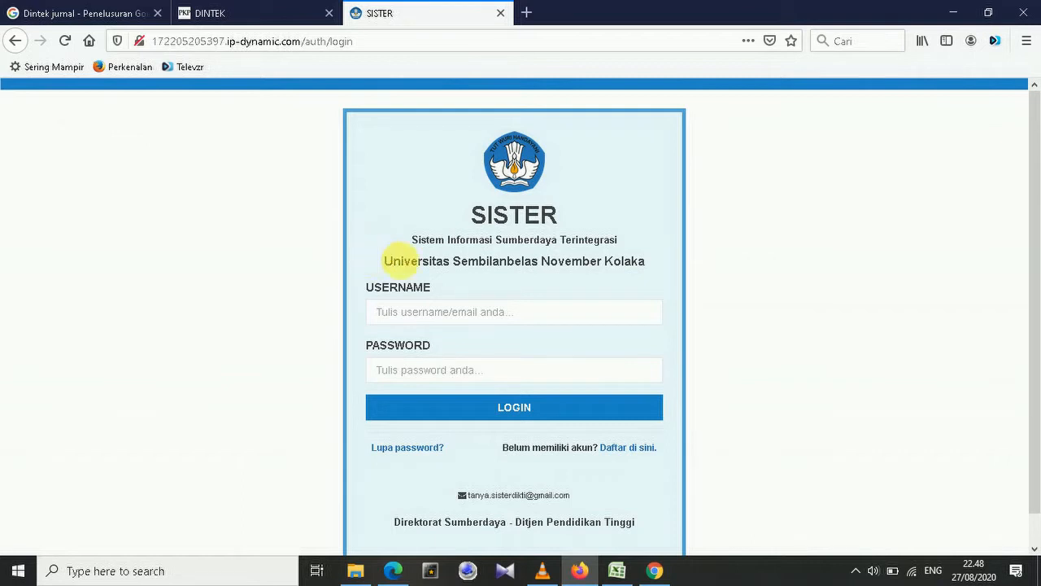
# Log in to SISTER with the lecturer's e-mail and password, declining Firefox's offer to save the login.
pyautogui.moveTo(379, 260); pyautogui.dragTo(662, 271)
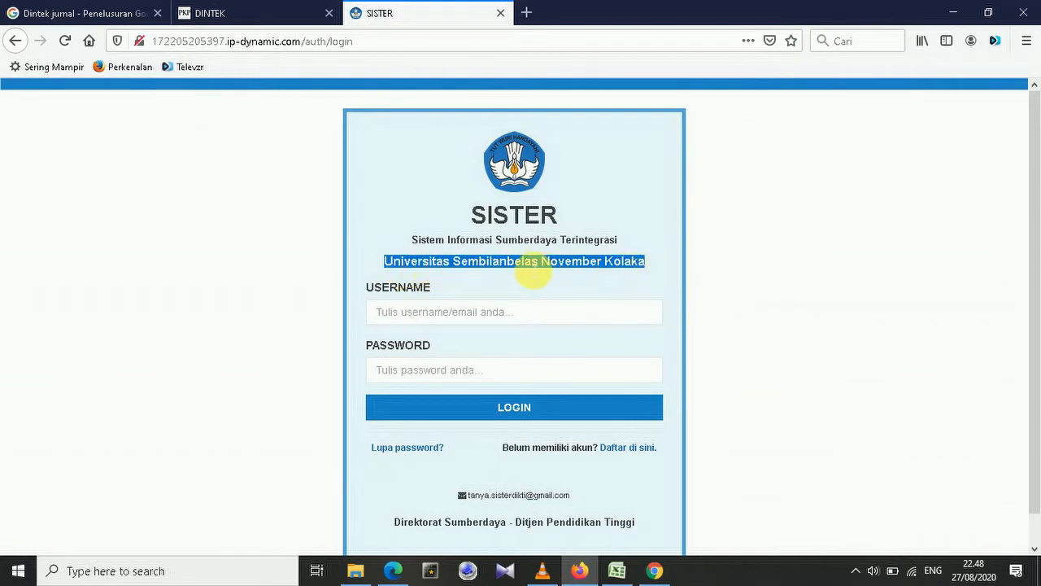
pyautogui.click(533, 275)
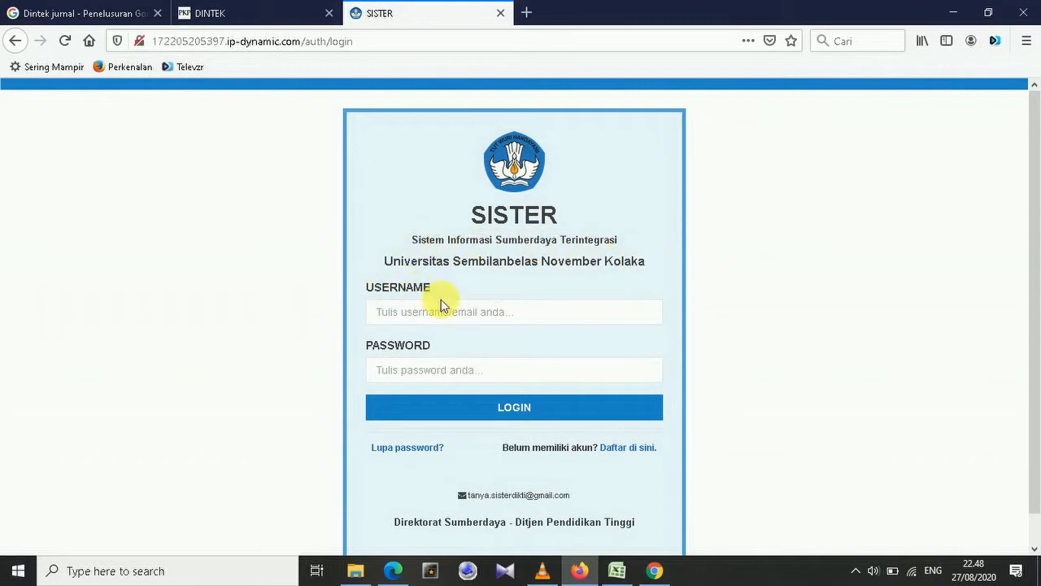
pyautogui.click(517, 316)
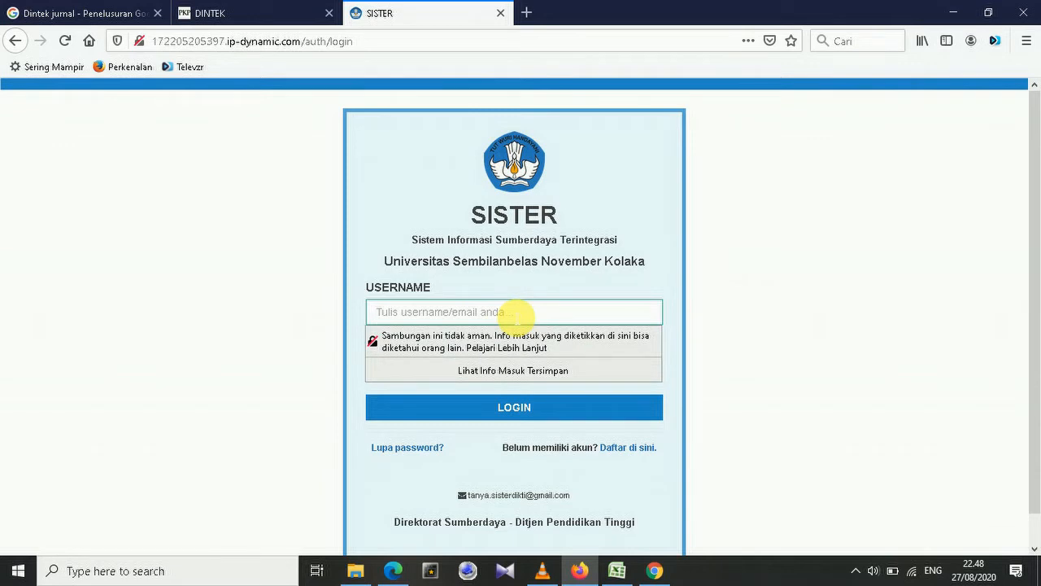
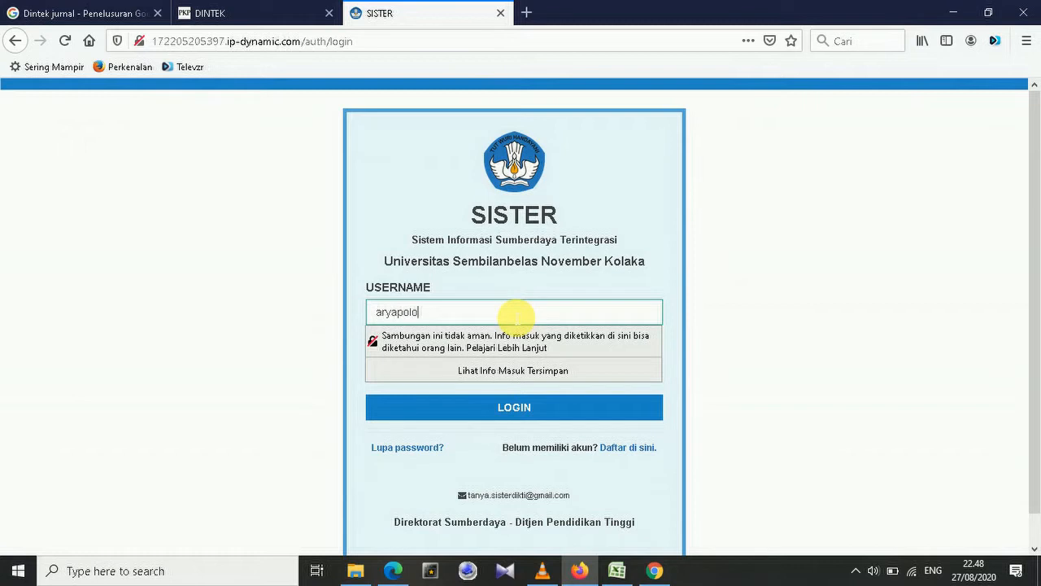
pyautogui.press('Tab')
pyautogui.write('•••••••')
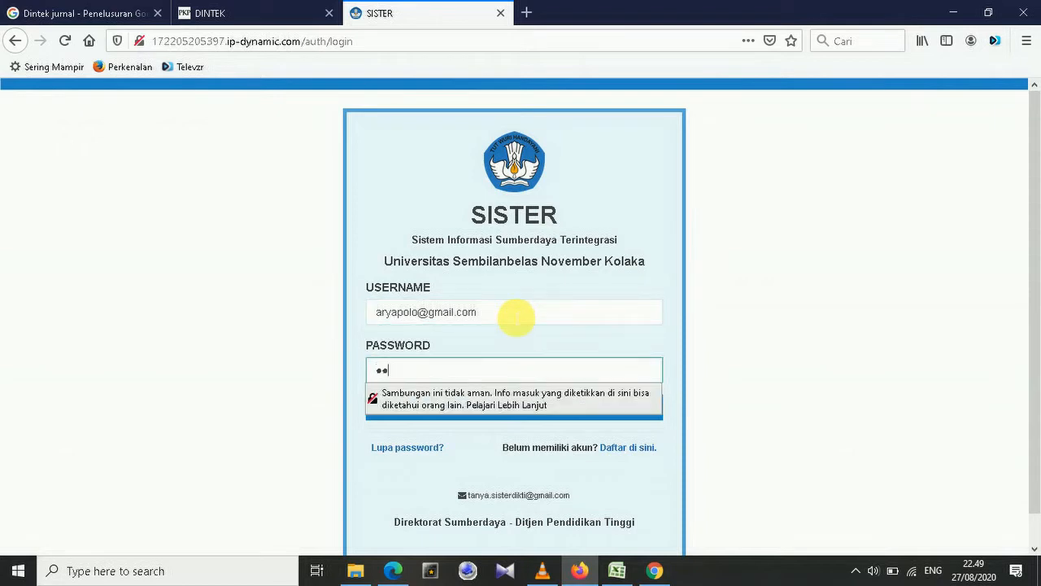
pyautogui.write('•')
pyautogui.press('Return')
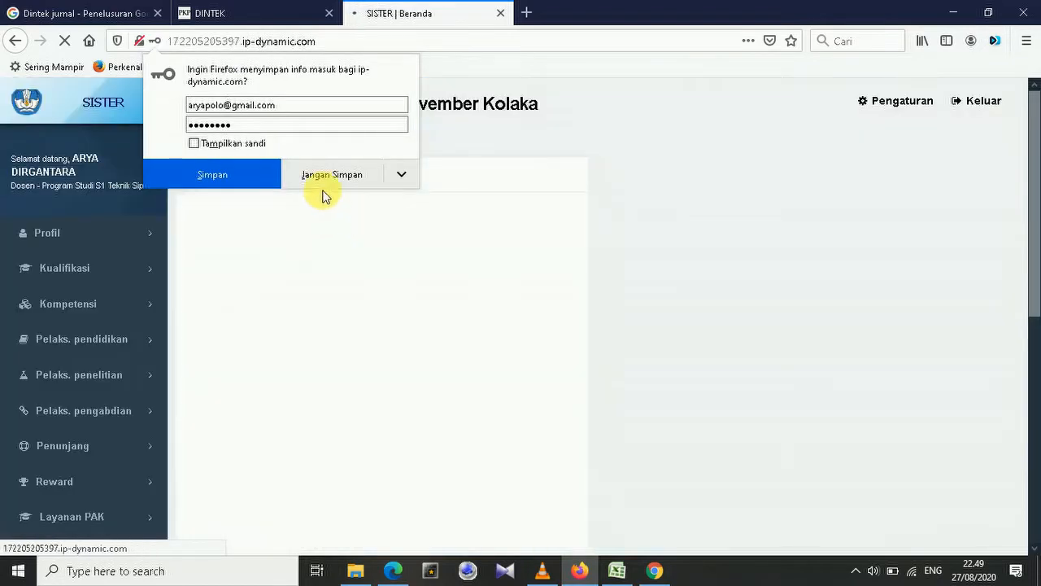
pyautogui.click(324, 177)
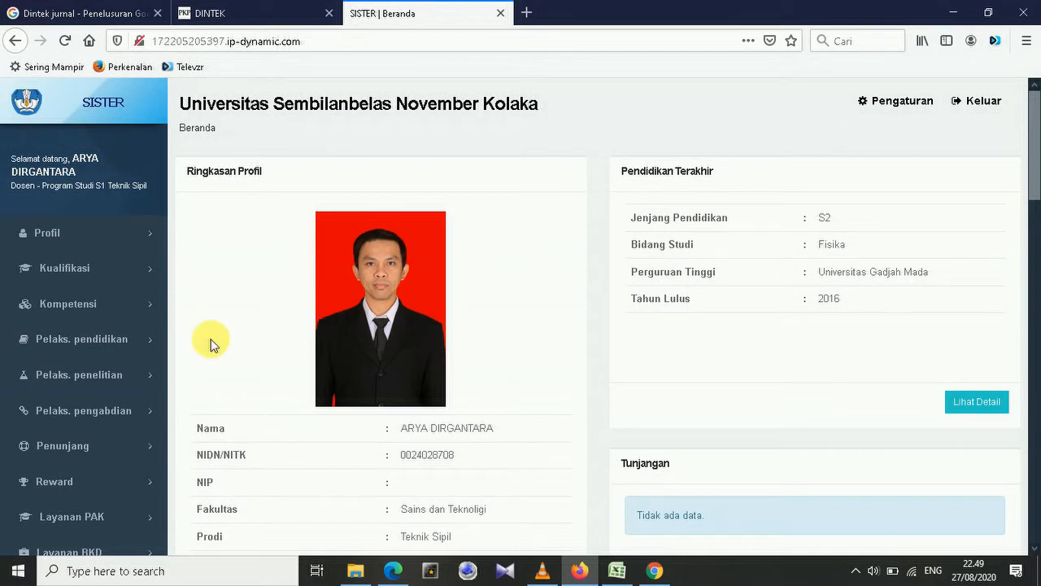
# Expand 'Pelaks. penelitian' in the sidebar and go to 'Publikasi karya'.
pyautogui.click(82, 376)
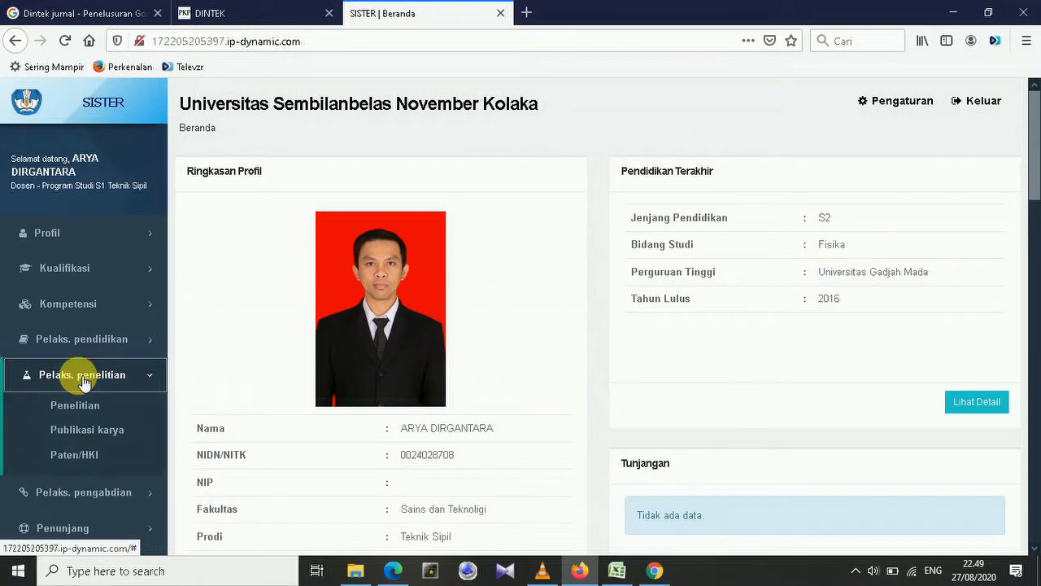
pyautogui.click(142, 435)
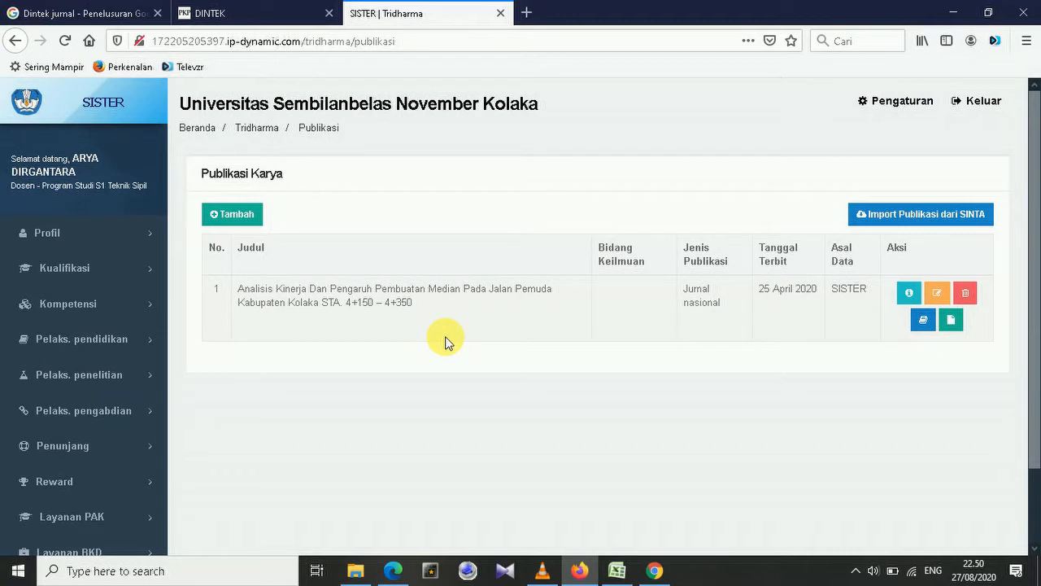
# Add a new publication under 'Menghasilkan karya ilmiah…' with the 'jurnal nasional' category selected.
pyautogui.click(235, 214)
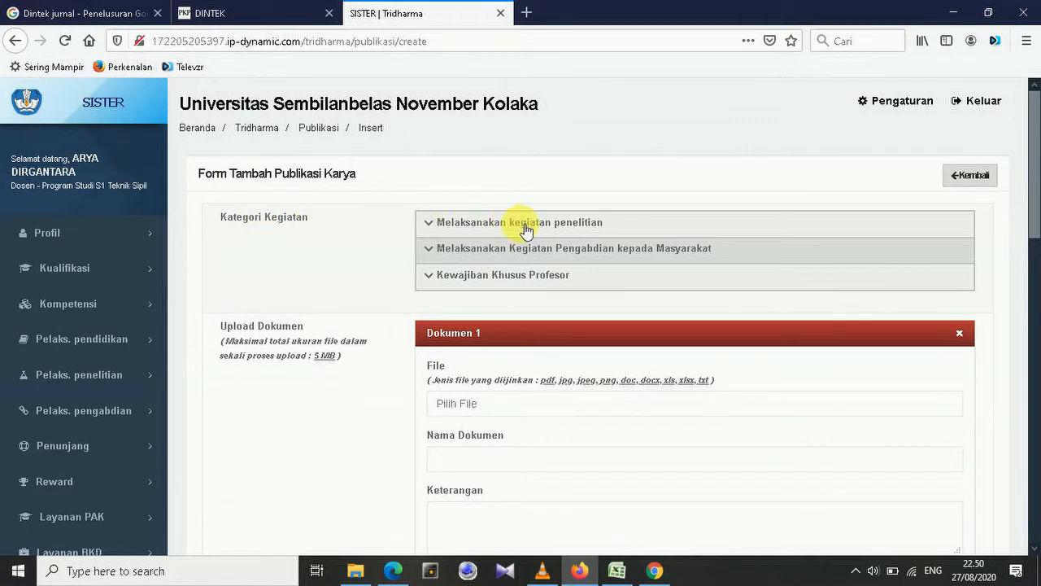
pyautogui.click(592, 229)
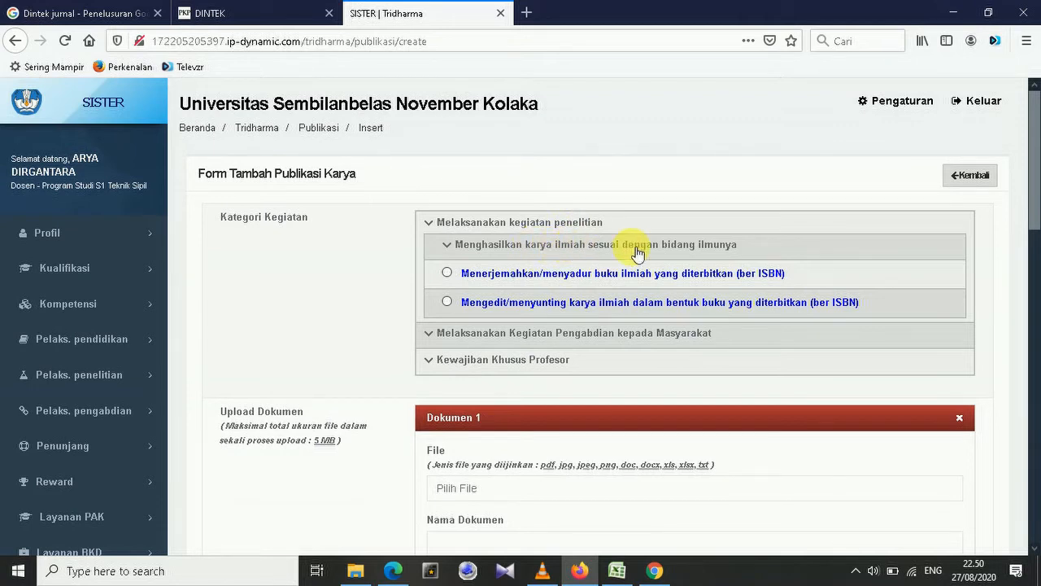
pyautogui.click(531, 247)
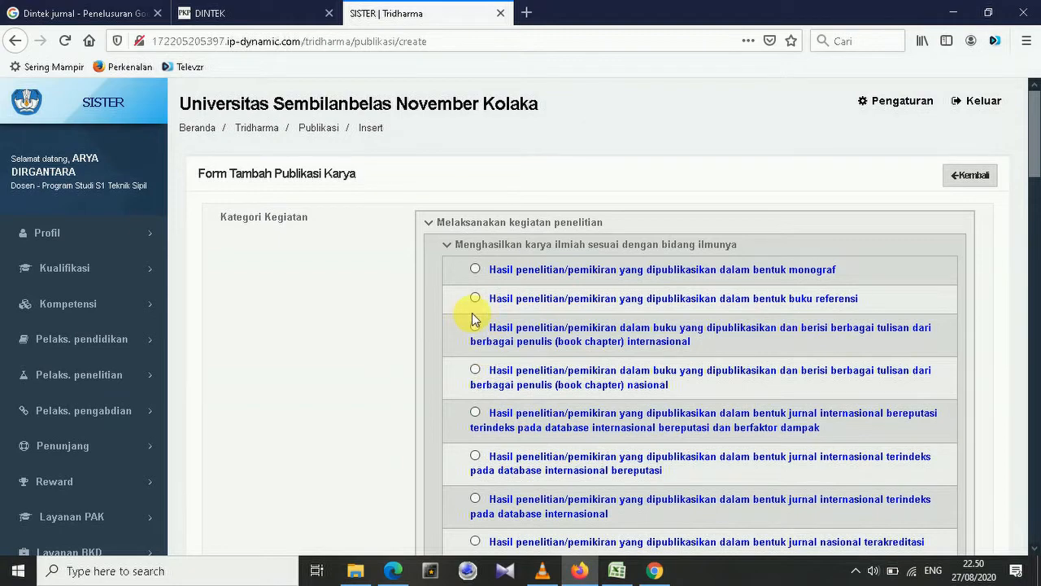
pyautogui.scroll(-3, 474, 318)
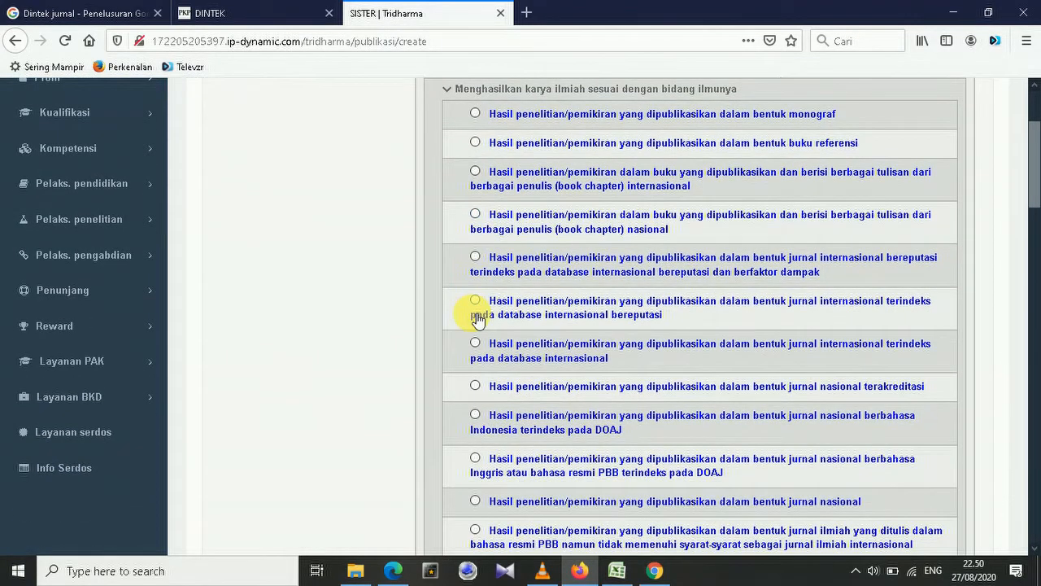
pyautogui.scroll(-2, 477, 319)
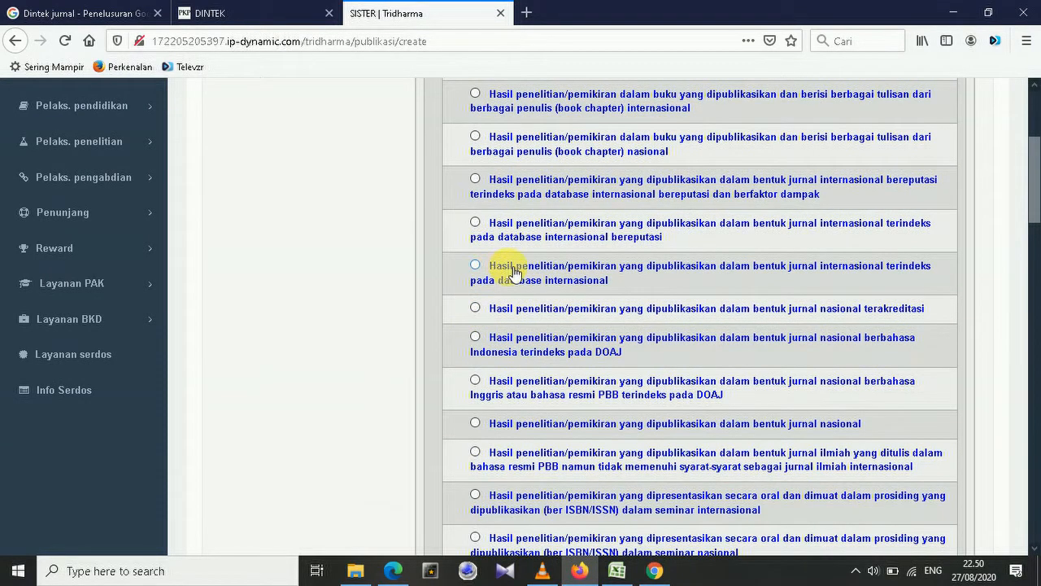
pyautogui.scroll(-2, 495, 281)
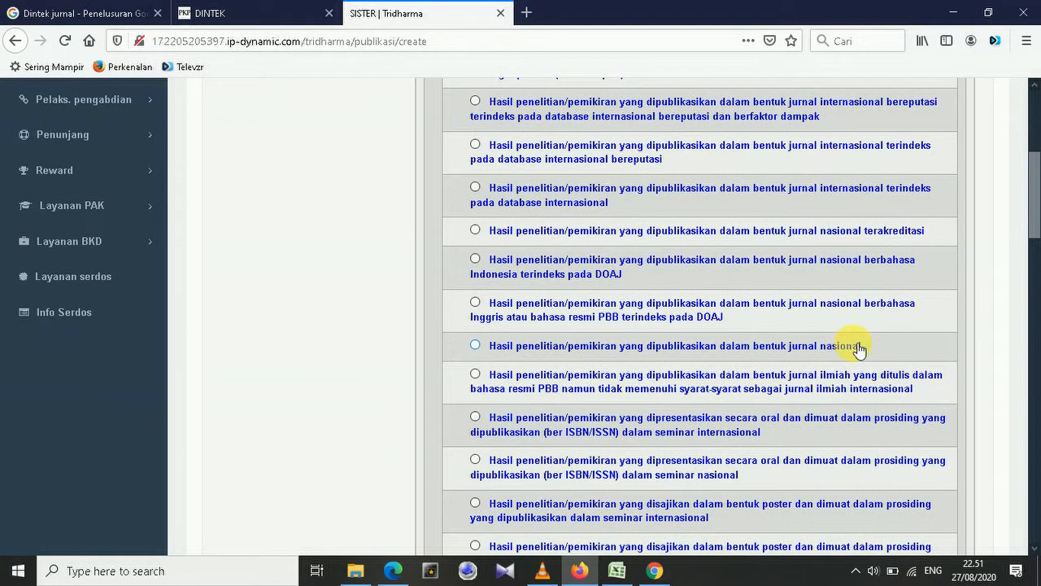
pyautogui.click(476, 346)
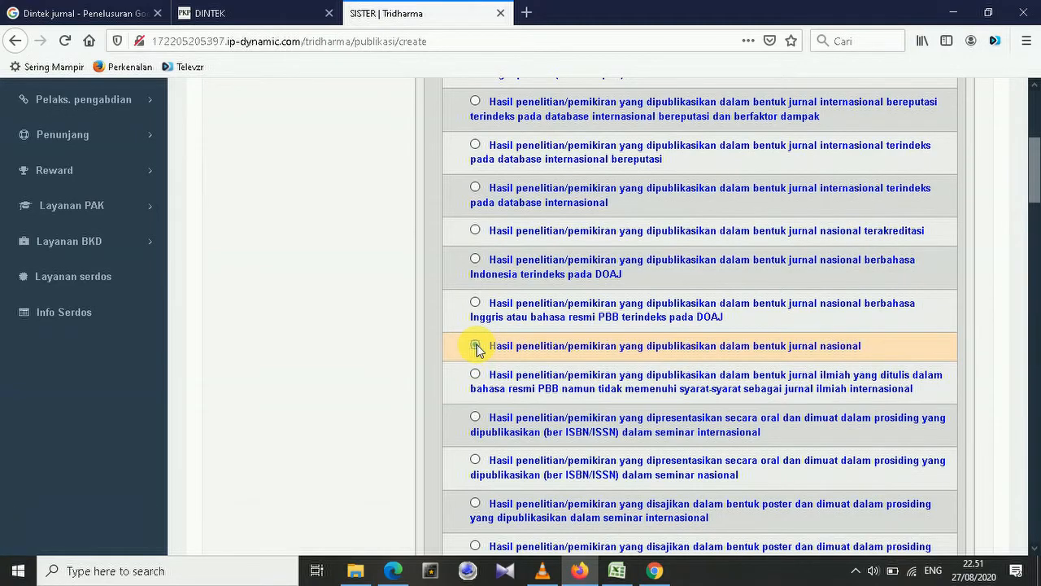
pyautogui.scroll(-5, 802, 272)
pyautogui.scroll(-5, 745, 250)
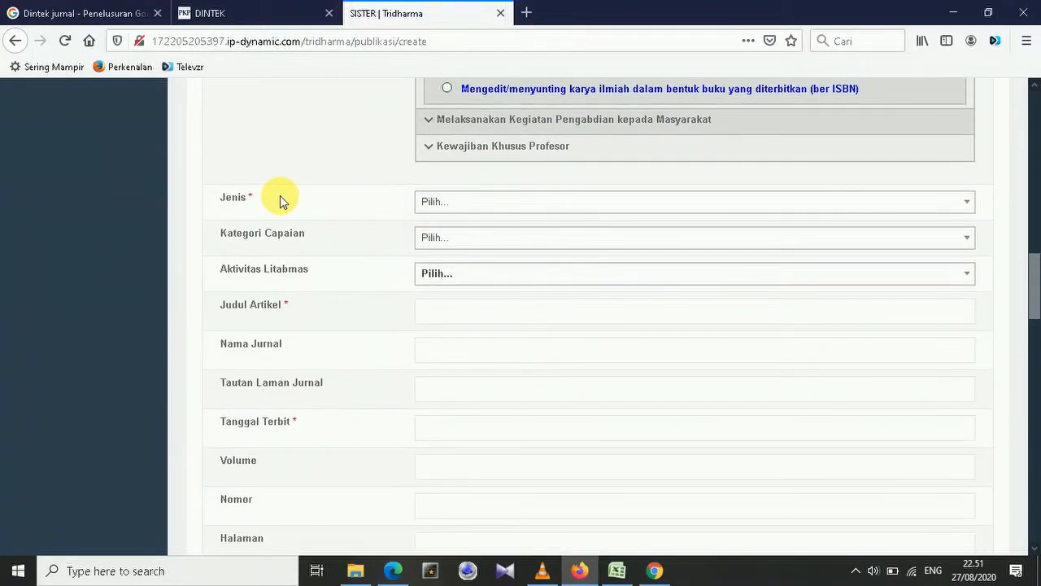
# Choose 'Jurnal nasional' for Jenis and 'Publikasi' for Kategori Capaian.
pyautogui.click(972, 204)
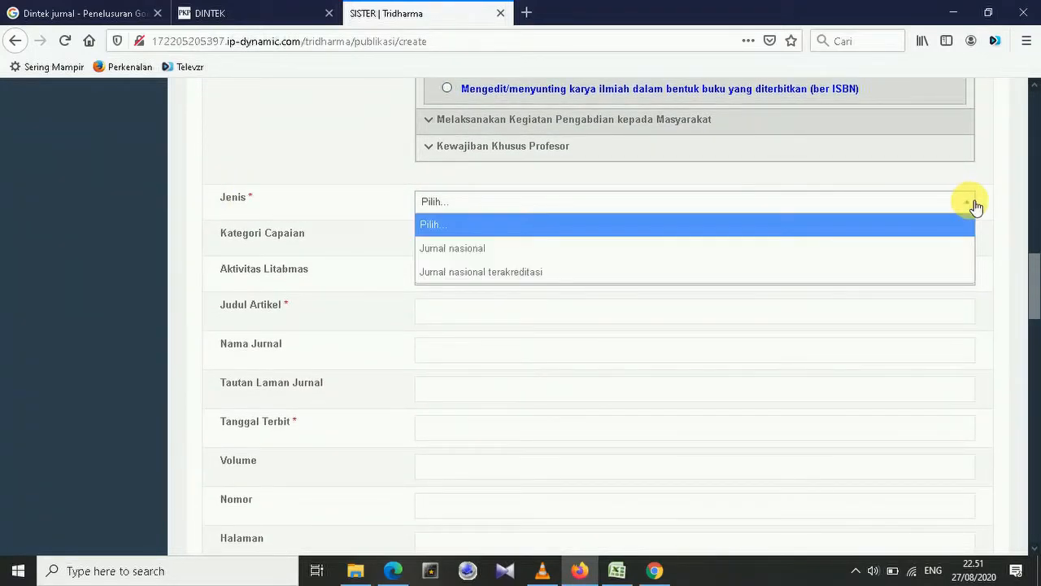
pyautogui.click(488, 249)
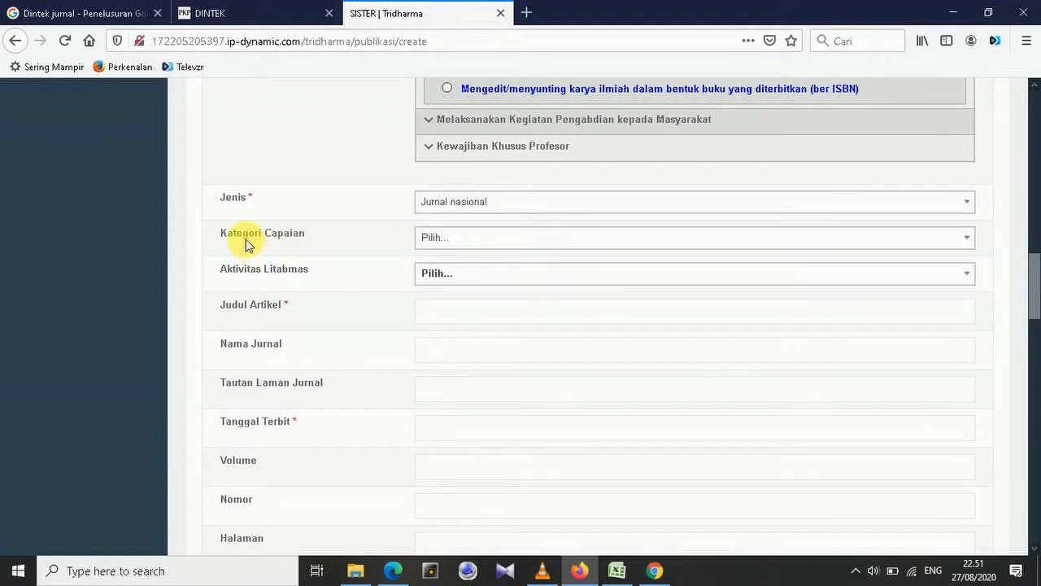
pyautogui.click(968, 238)
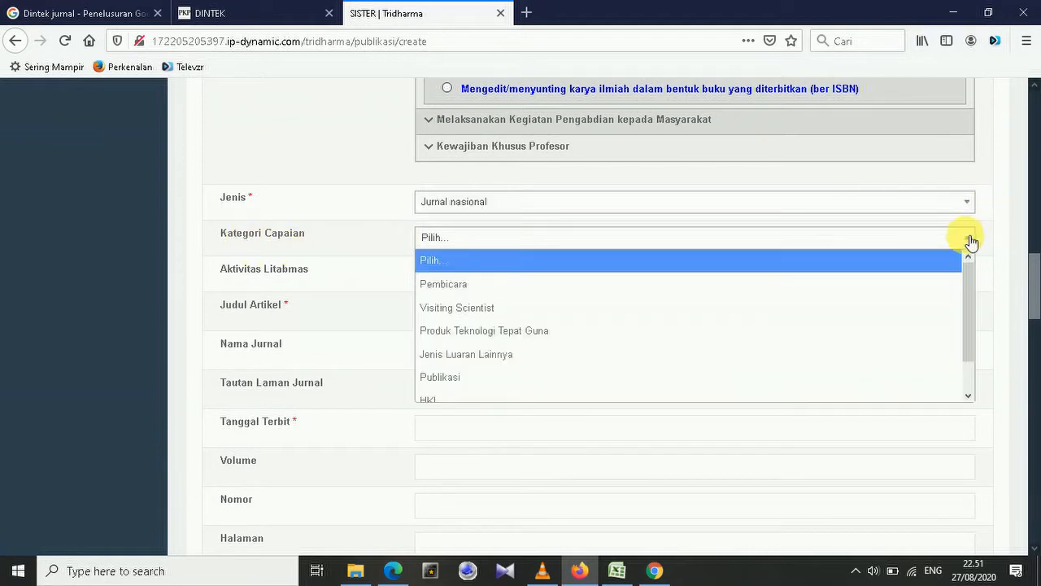
pyautogui.click(473, 379)
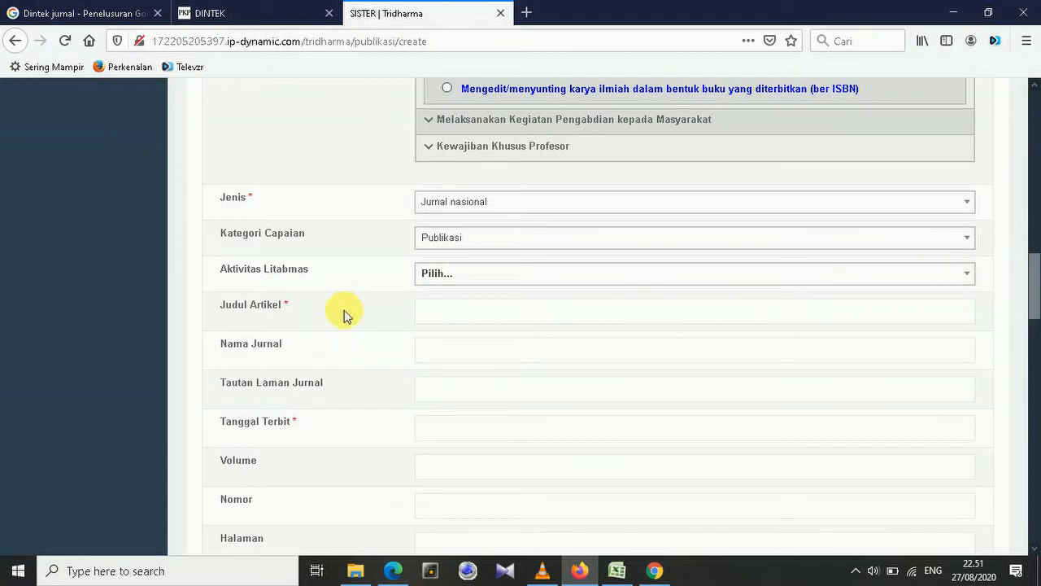
pyautogui.click(466, 318)
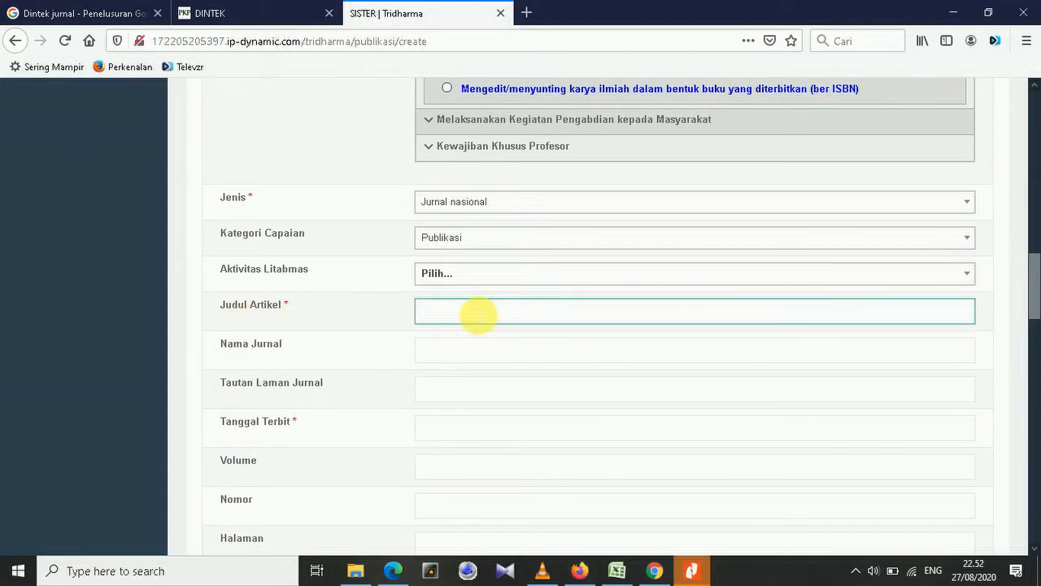
# Copy the three-line article title from the PDF into Judul Artikel.
pyautogui.click(692, 571)
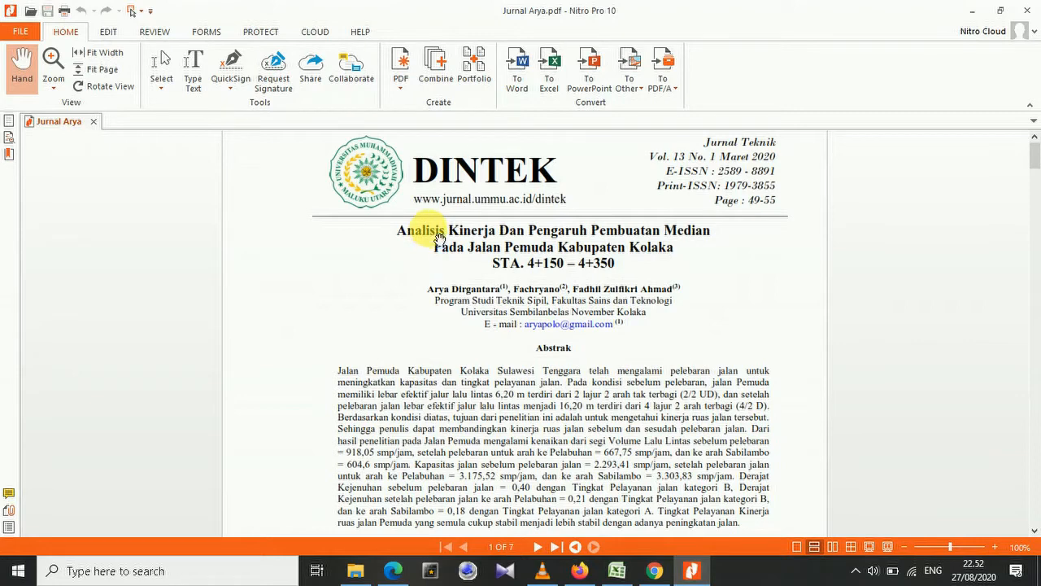
pyautogui.click(161, 62)
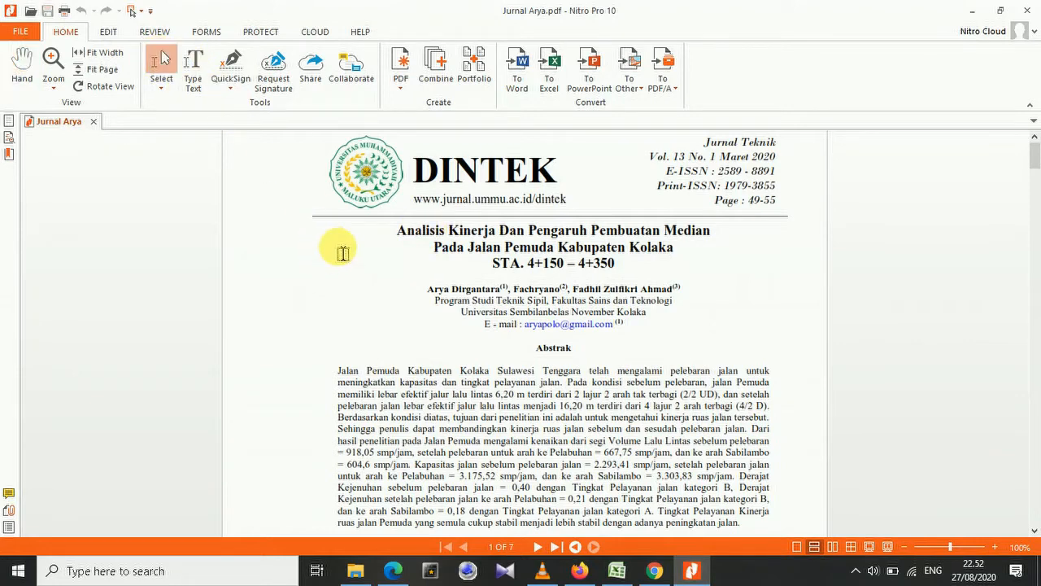
pyautogui.moveTo(356, 228); pyautogui.dragTo(744, 279)
pyautogui.hotkey('ctrl', 'c')
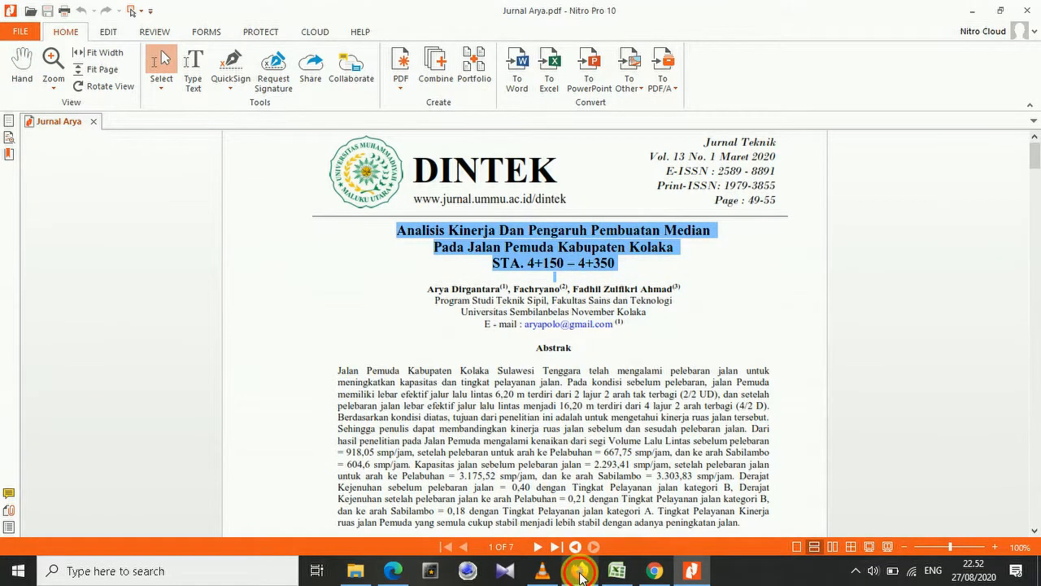
pyautogui.click(579, 570)
pyautogui.hotkey('ctrl', 'v')
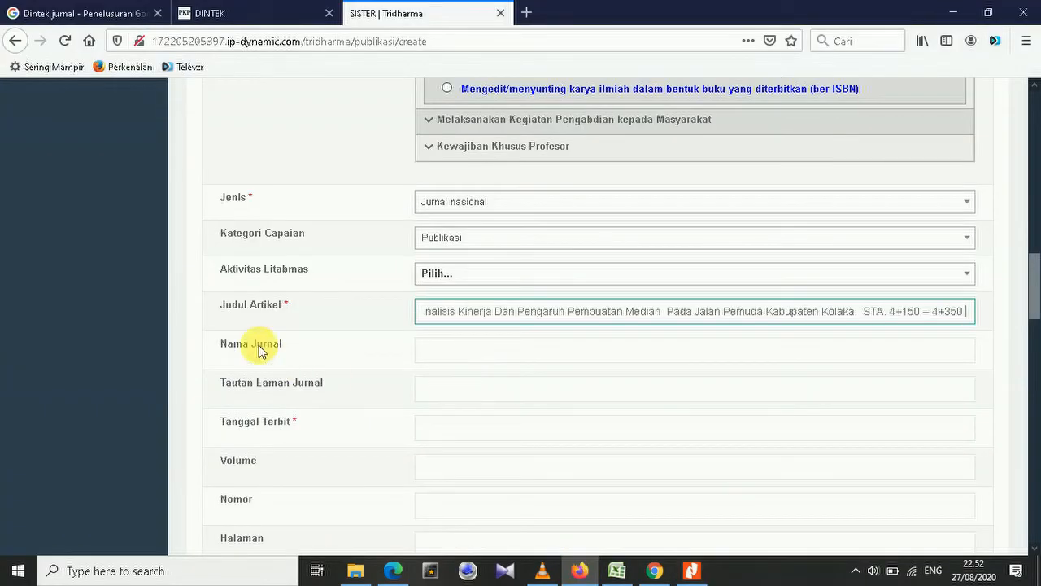
# Copy the journal name DINTEK from the PDF header into Nama Jurnal.
pyautogui.click(441, 354)
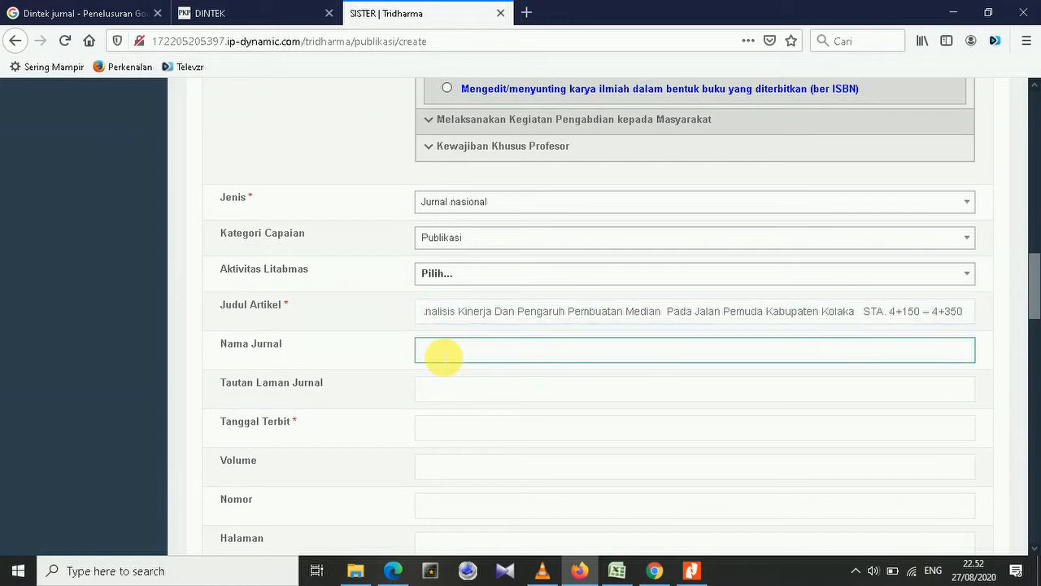
pyautogui.click(691, 570)
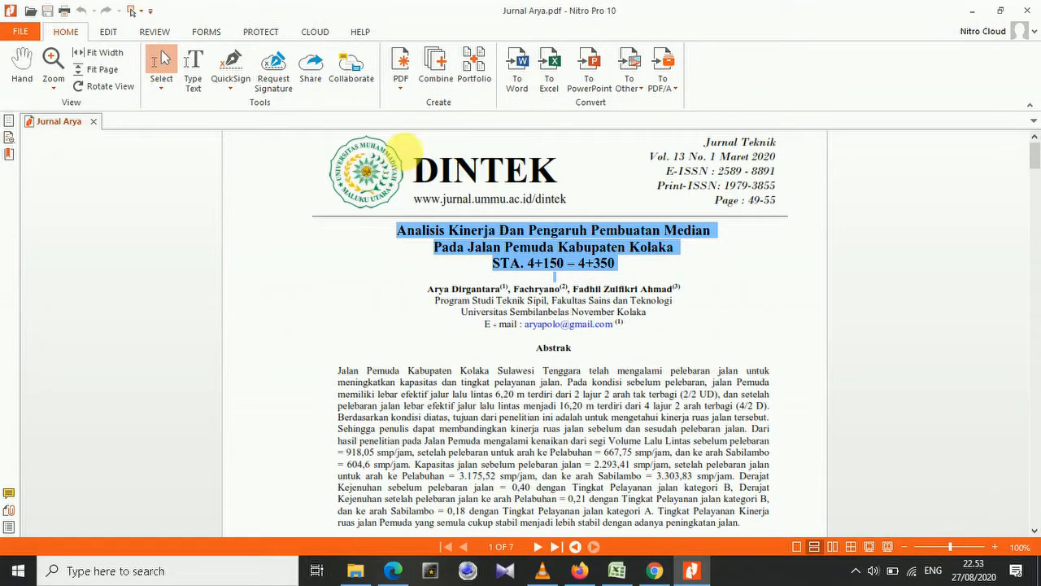
pyautogui.moveTo(411, 159); pyautogui.dragTo(581, 175)
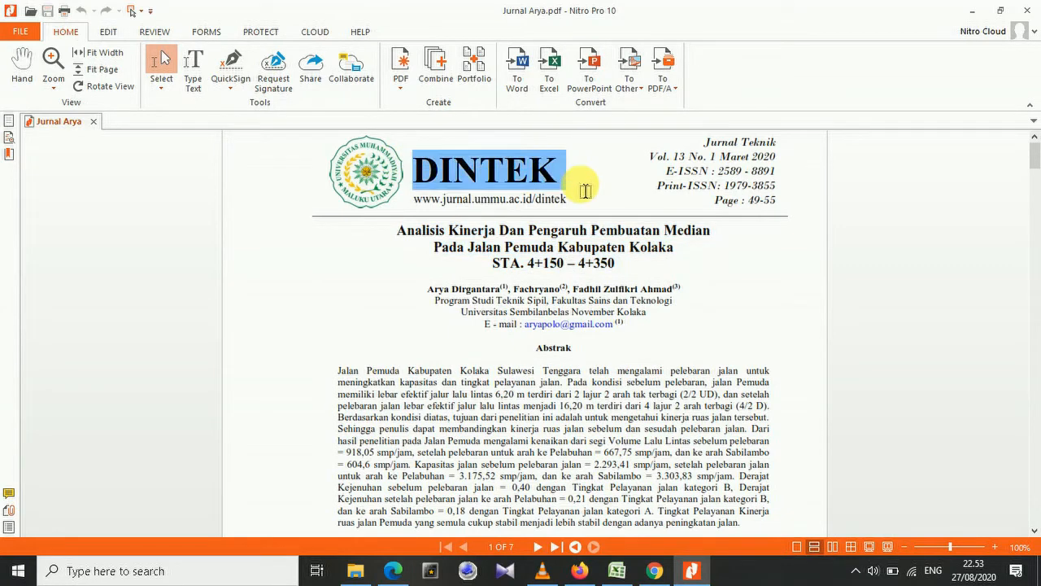
pyautogui.click(579, 570)
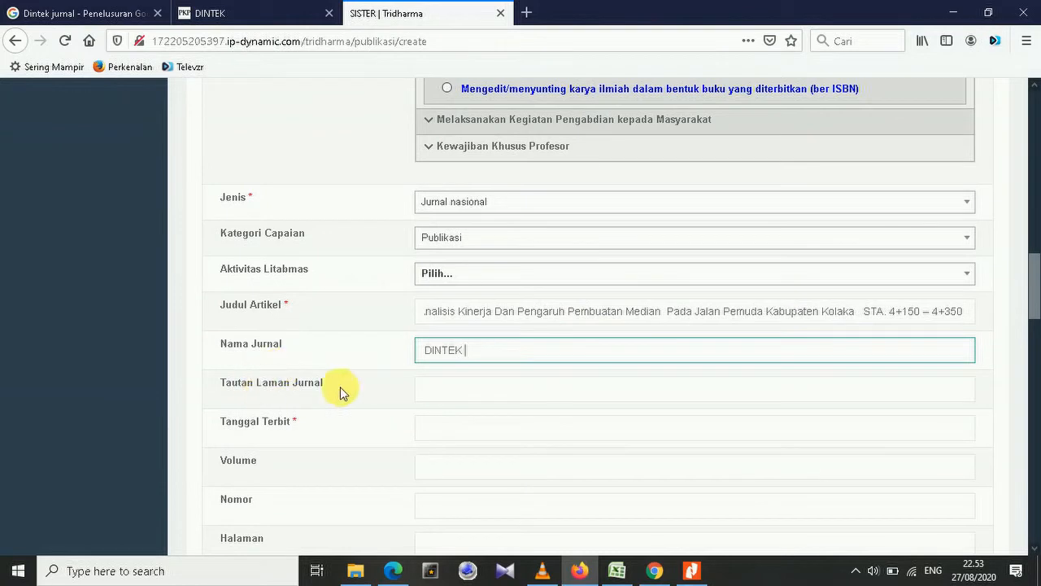
pyautogui.click(455, 396)
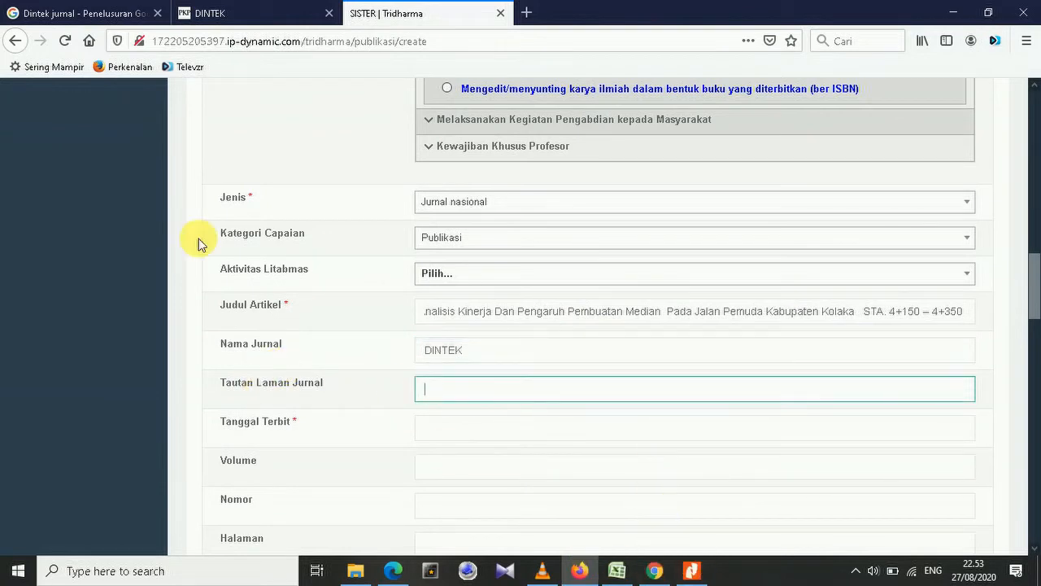
pyautogui.click(234, 11)
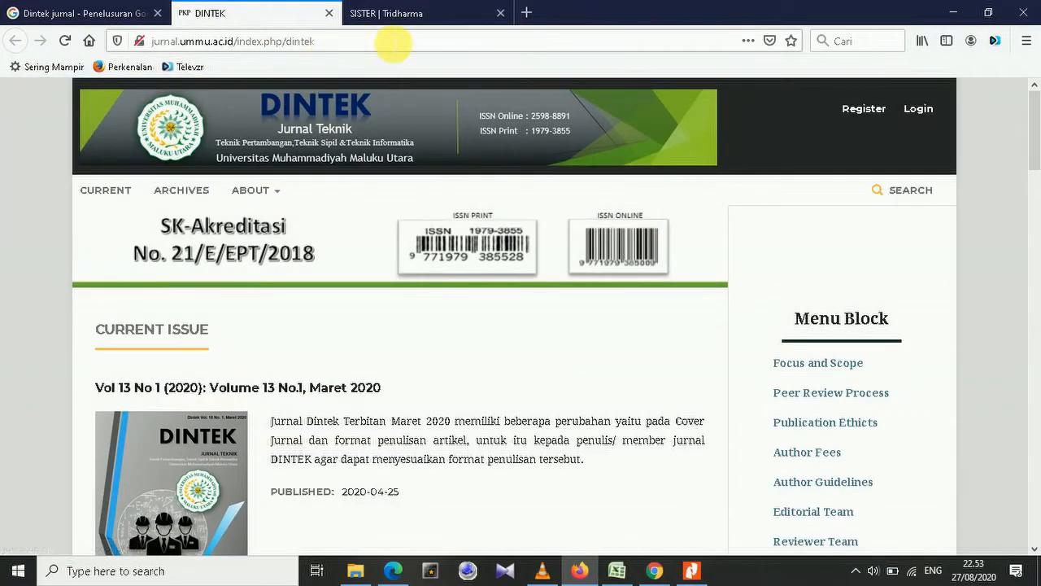
pyautogui.click(418, 46)
pyautogui.hotkey('ctrl', 'c')
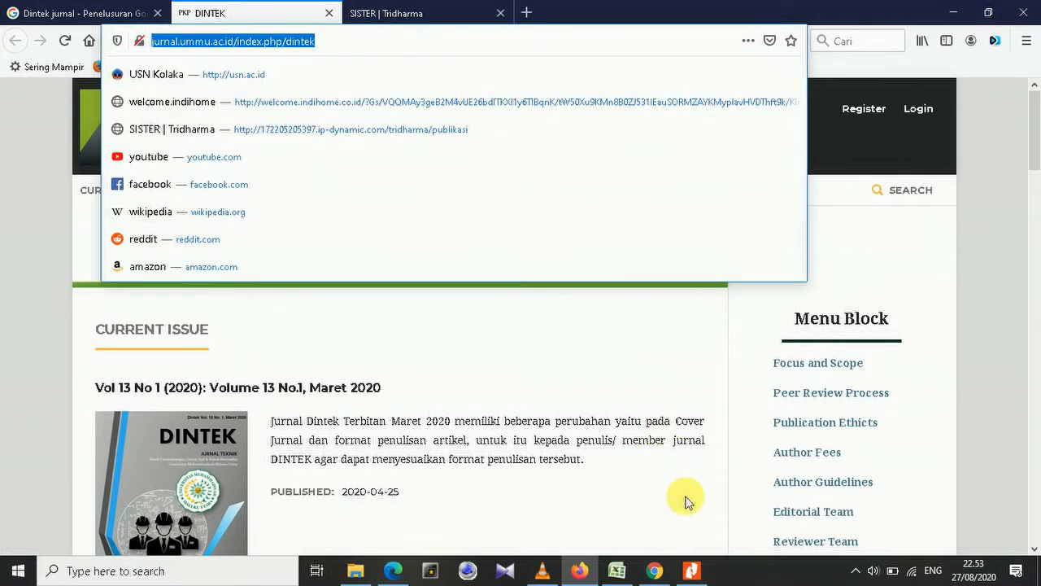
pyautogui.click(399, 10)
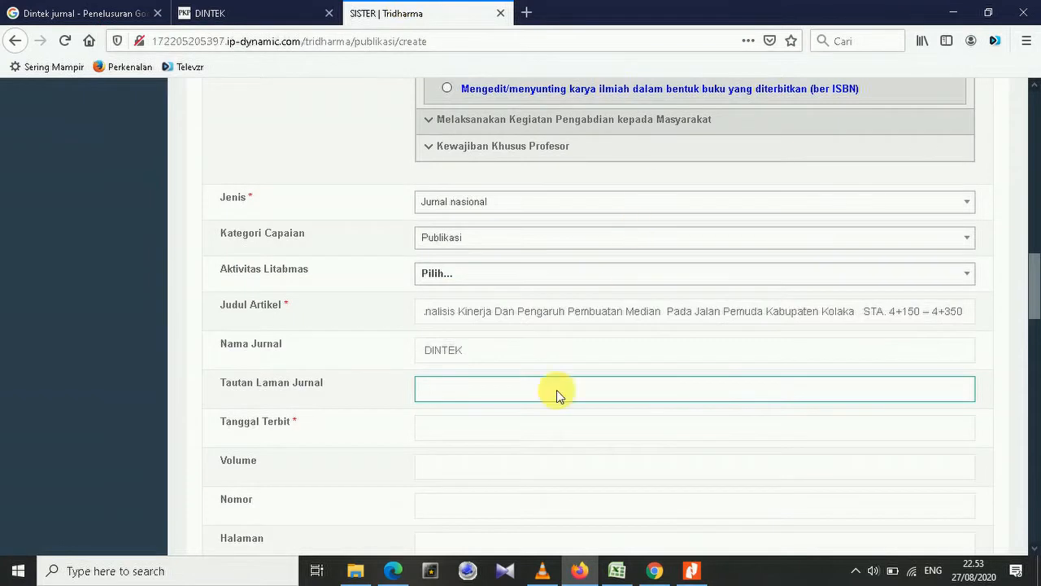
pyautogui.scroll(-3, 455, 388)
pyautogui.hotkey('ctrl', 'v')
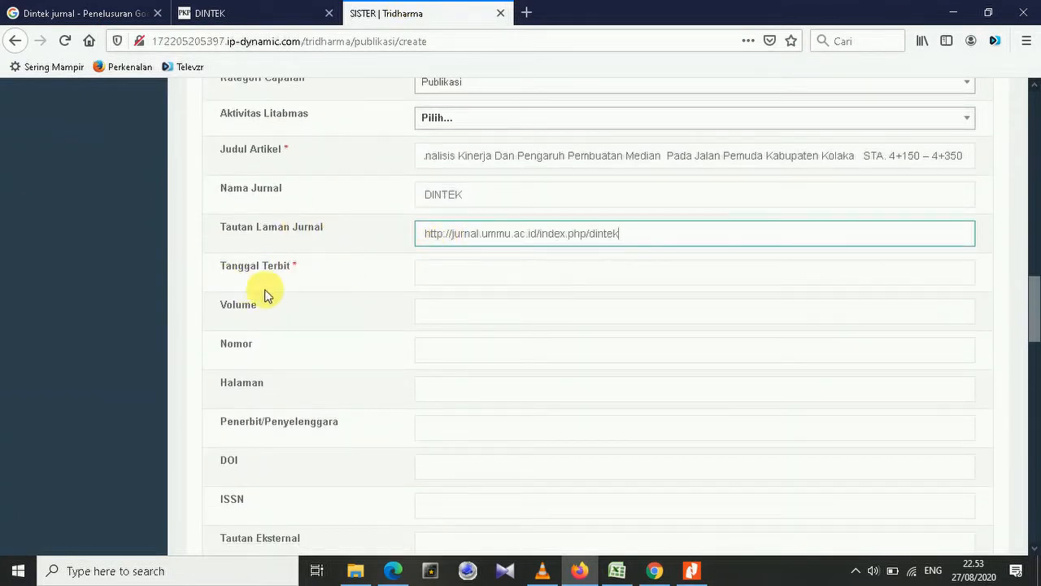
pyautogui.click(260, 11)
pyautogui.scroll(-3, 486, 255)
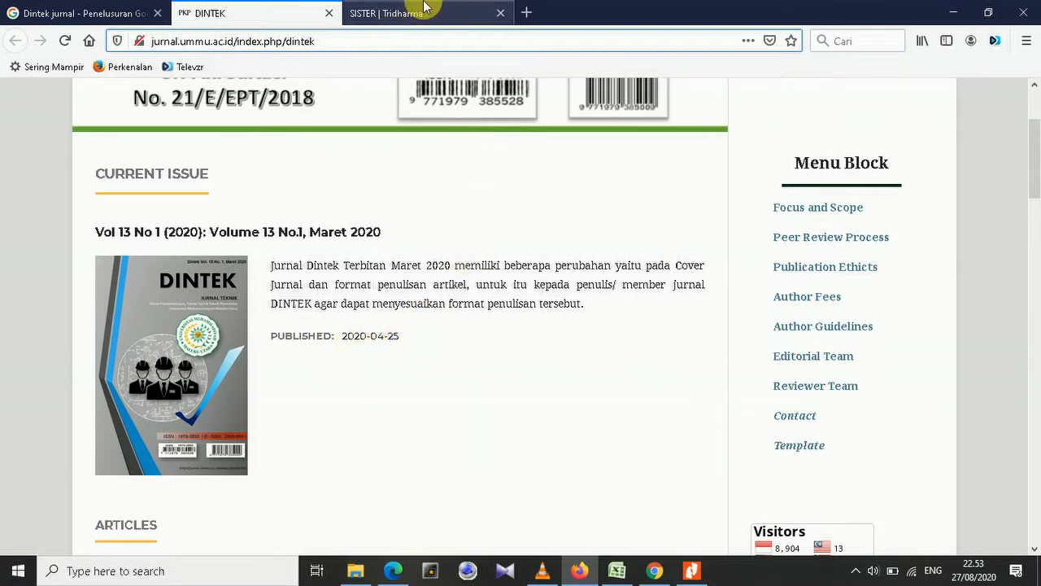
pyautogui.click(425, 11)
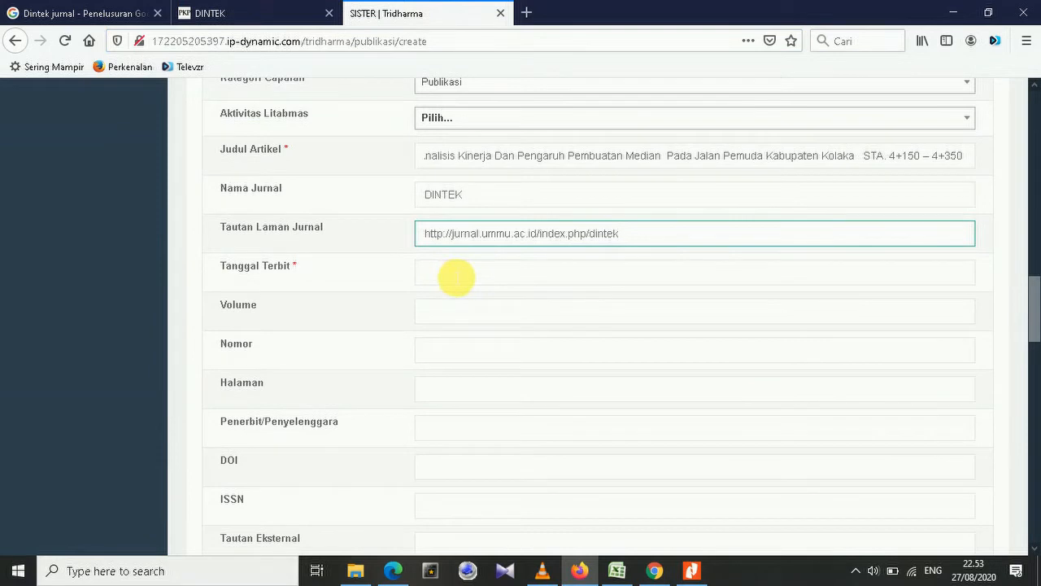
# Set Tanggal Terbit to 25 April 2020 using the date picker.
pyautogui.click(456, 276)
pyautogui.scroll(2, 488, 213)
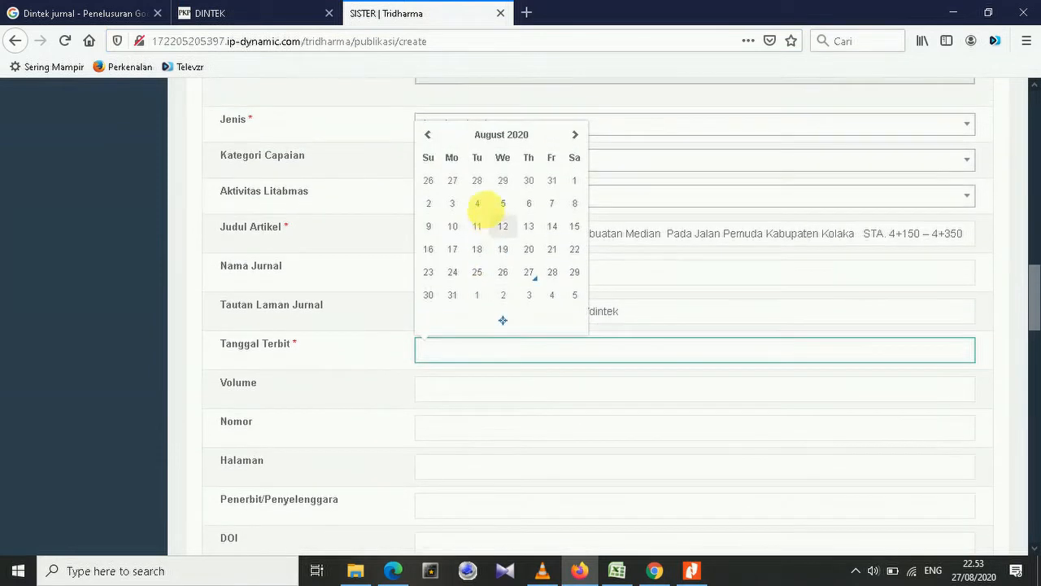
pyautogui.click(429, 136)
pyautogui.click(429, 136)
pyautogui.click(429, 136)
pyautogui.click(429, 137)
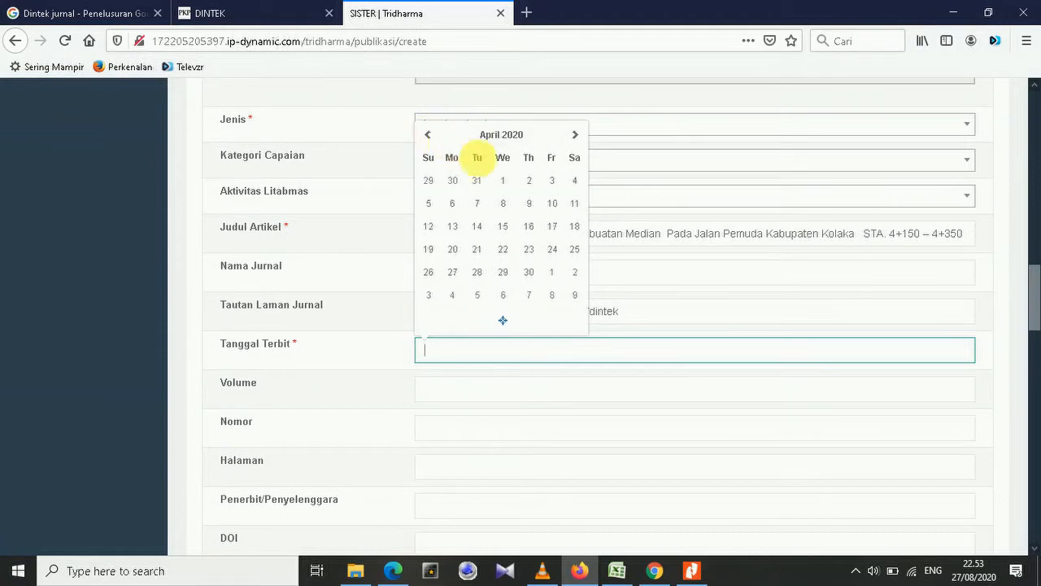
pyautogui.click(574, 250)
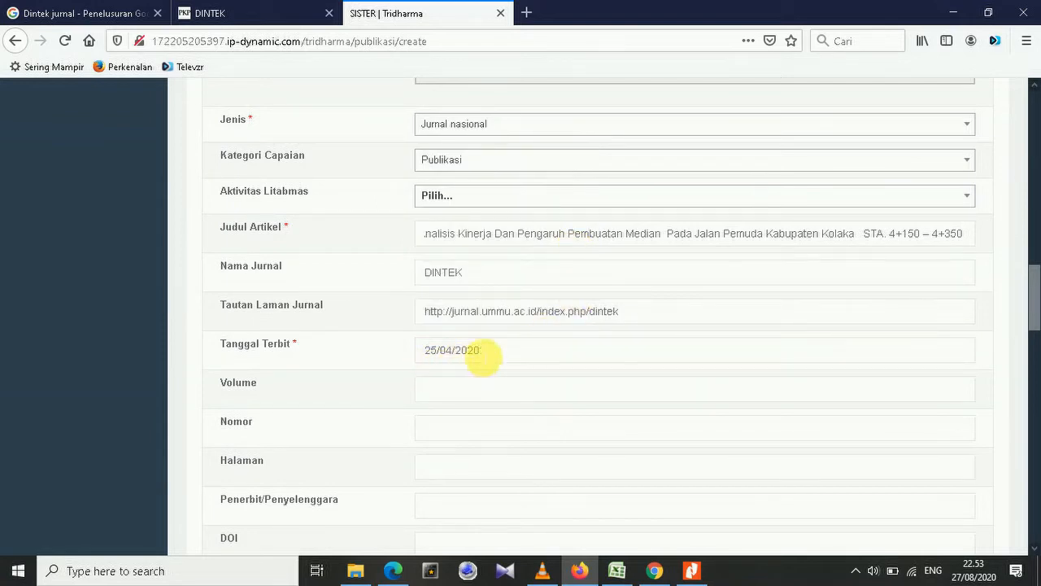
# Confirm the issue date on the DINTEK site, then look up the volume number.
pyautogui.click(240, 8)
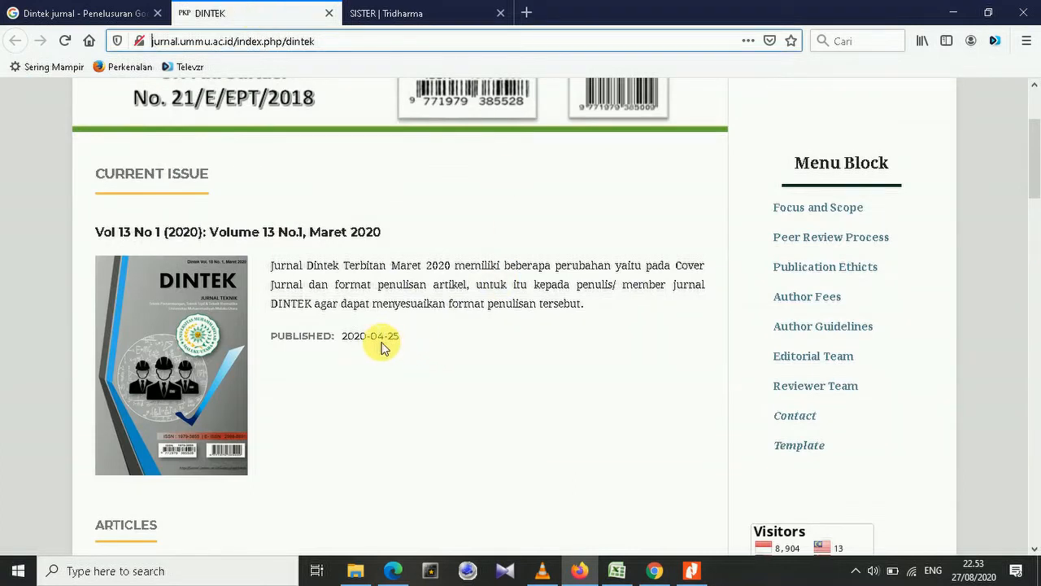
pyautogui.click(408, 10)
pyautogui.scroll(-2, 499, 241)
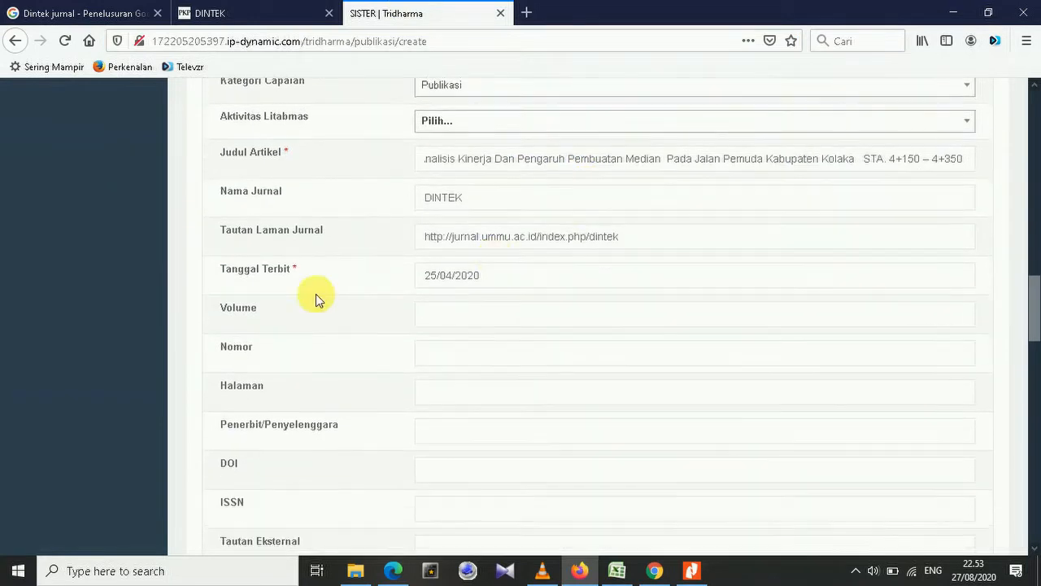
pyautogui.click(484, 320)
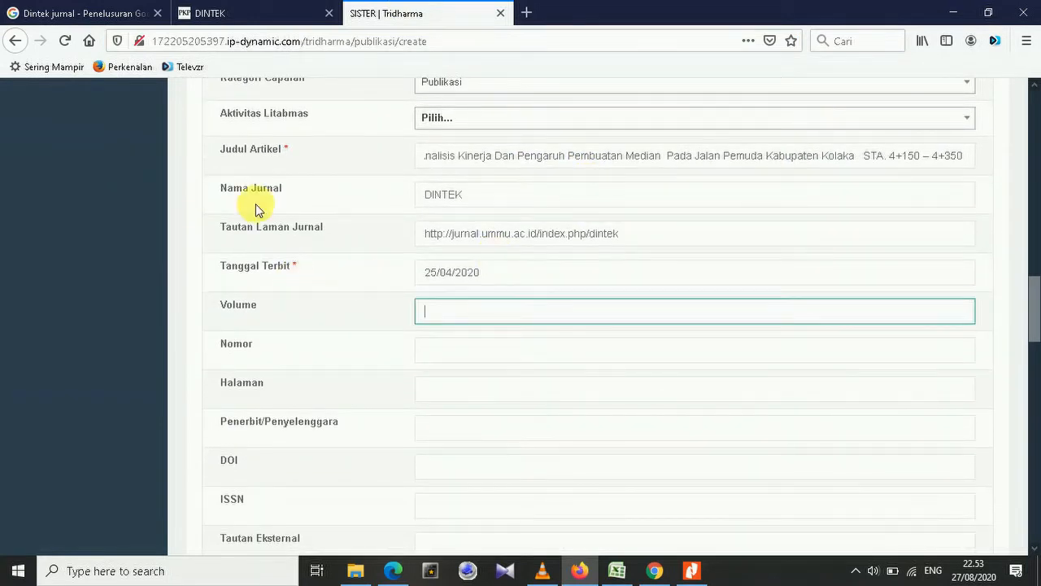
pyautogui.click(242, 7)
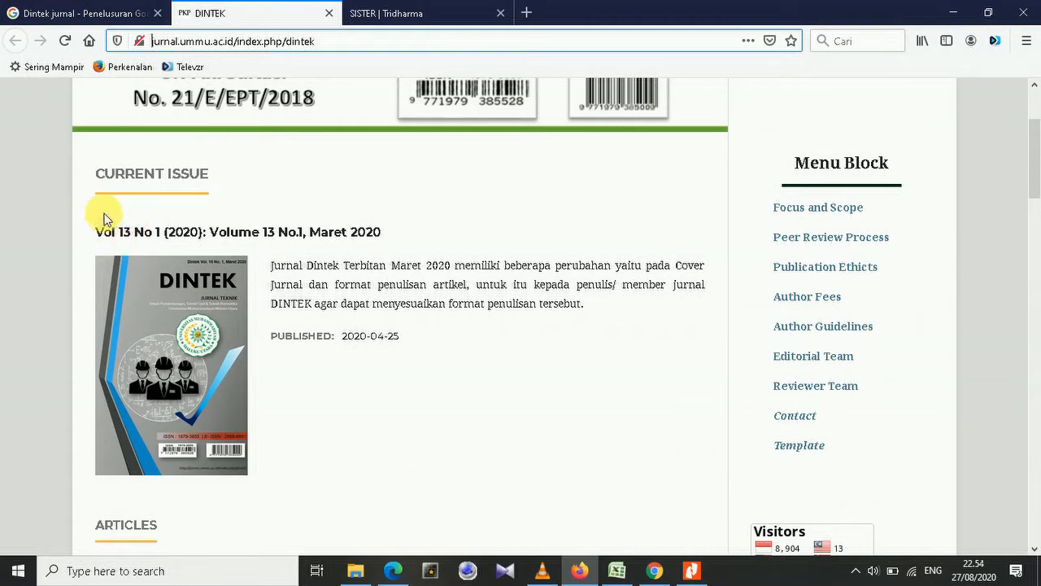
# Enter Volume 13 and Nomor 1, checking the issue number on the DINTEK site.
pyautogui.click(456, 10)
pyautogui.write('1')
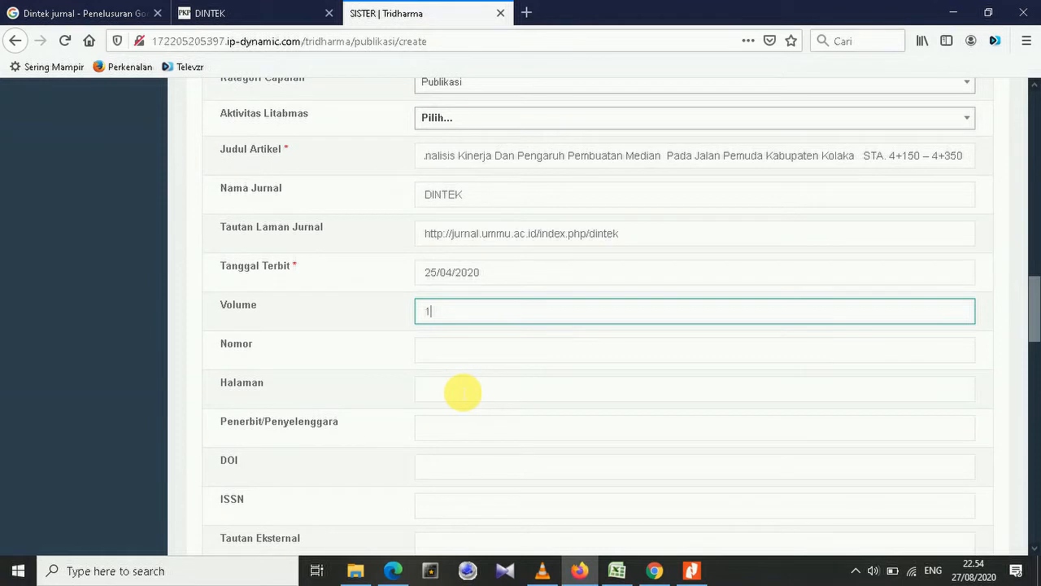
pyautogui.write('3')
pyautogui.click(435, 354)
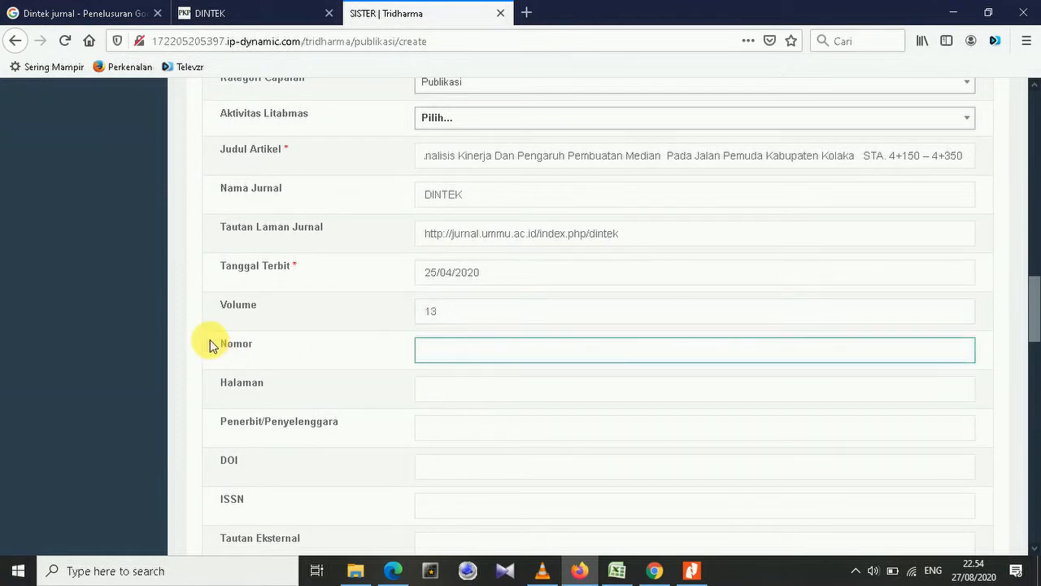
pyautogui.click(252, 10)
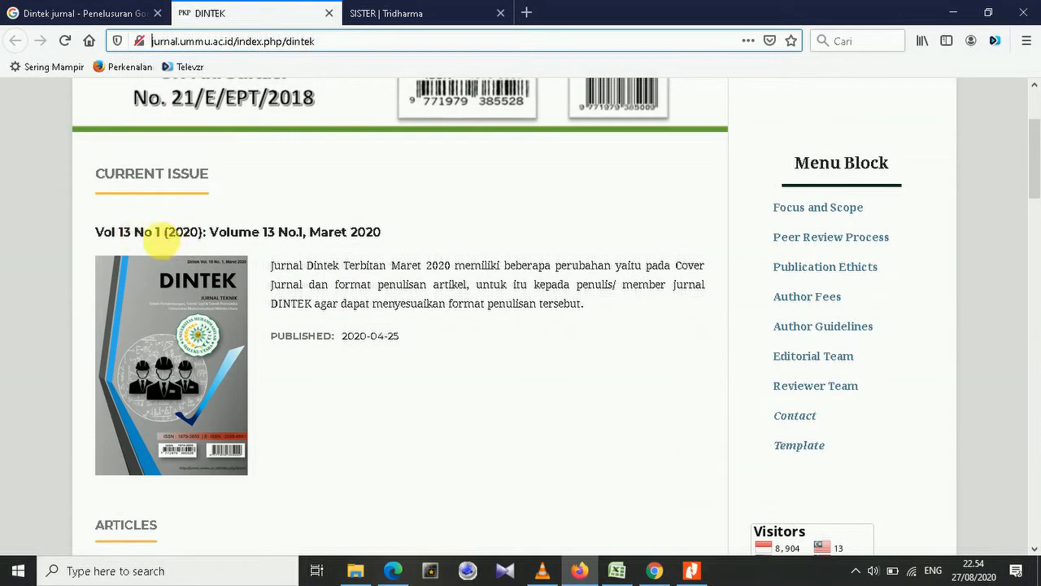
pyautogui.click(407, 11)
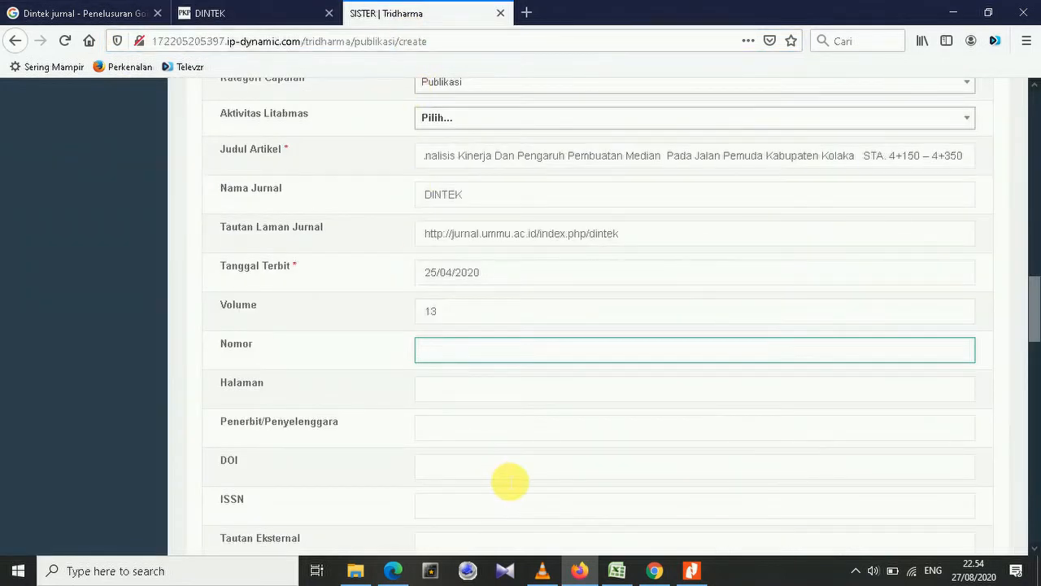
pyautogui.click(437, 396)
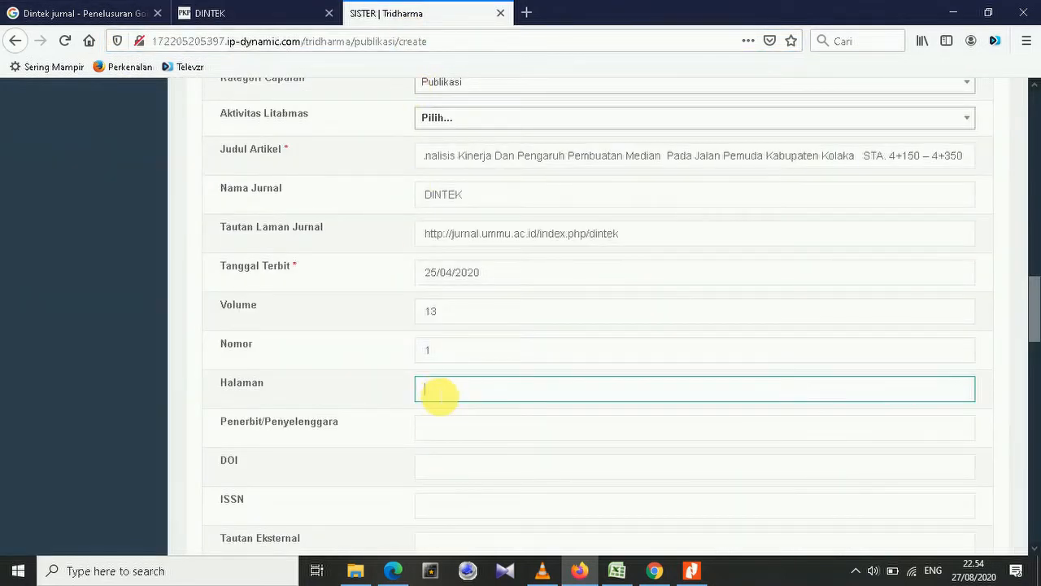
pyautogui.click(237, 8)
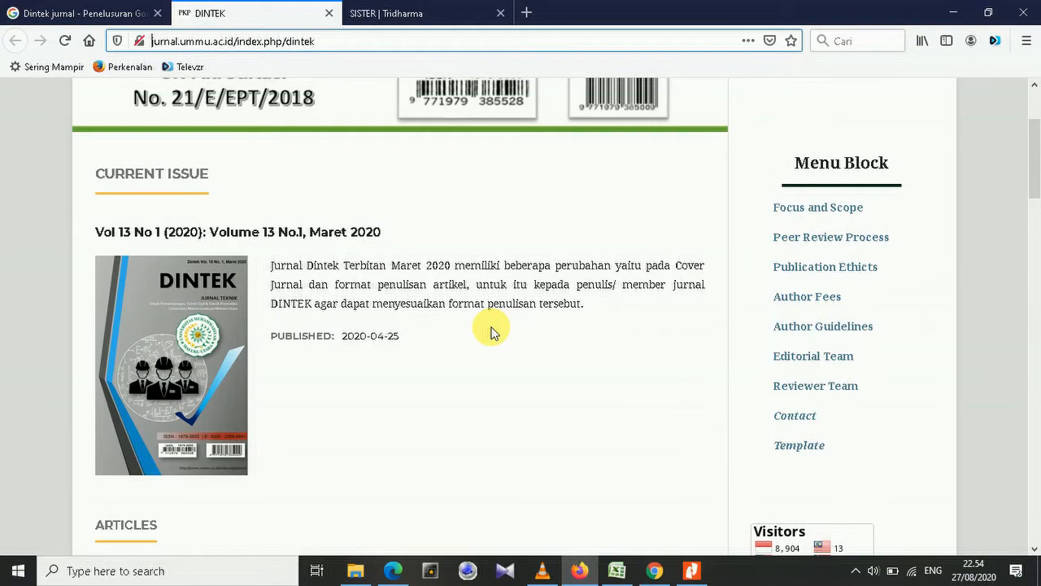
# Find the article's pages in the DINTEK article list and enter Halaman 49-55.
pyautogui.scroll(-5, 492, 332)
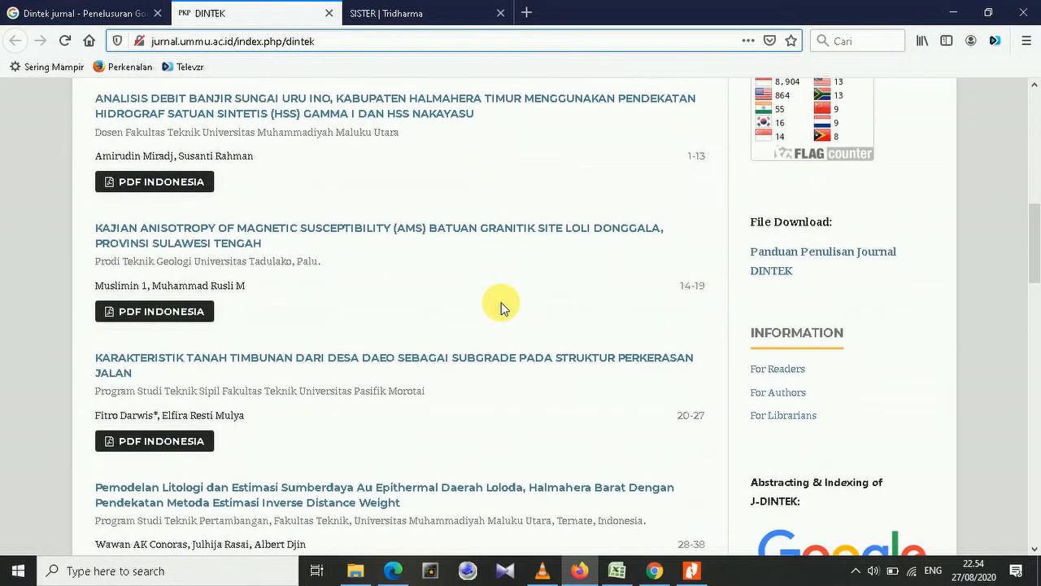
pyautogui.scroll(-3, 493, 263)
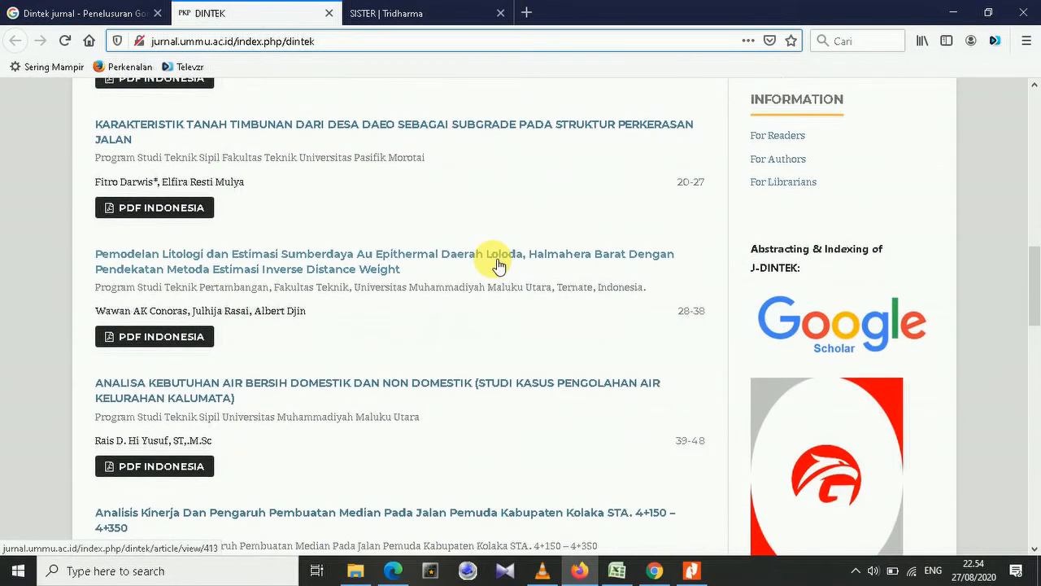
pyautogui.scroll(-3, 455, 277)
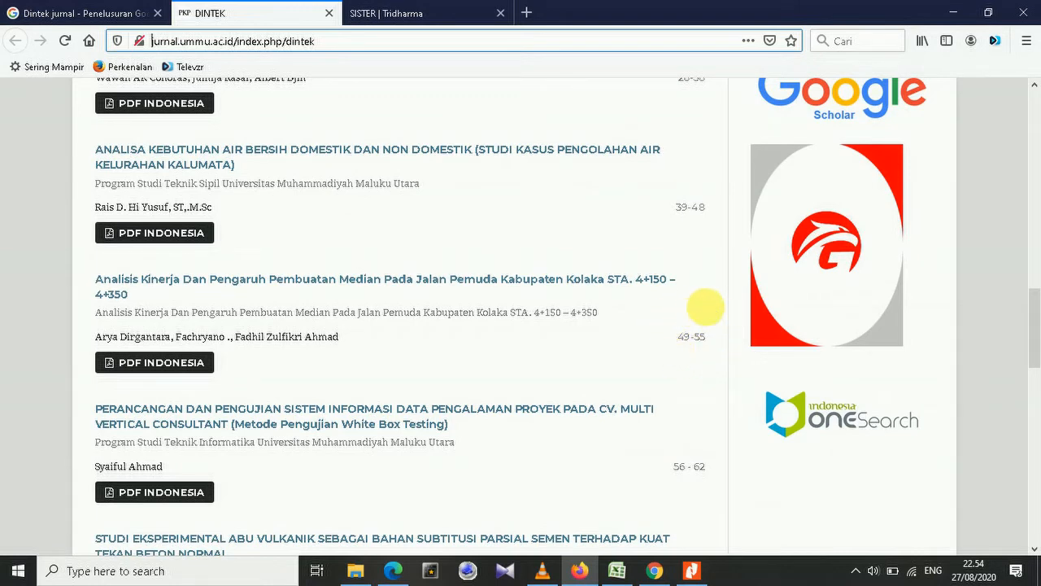
pyautogui.click(392, 13)
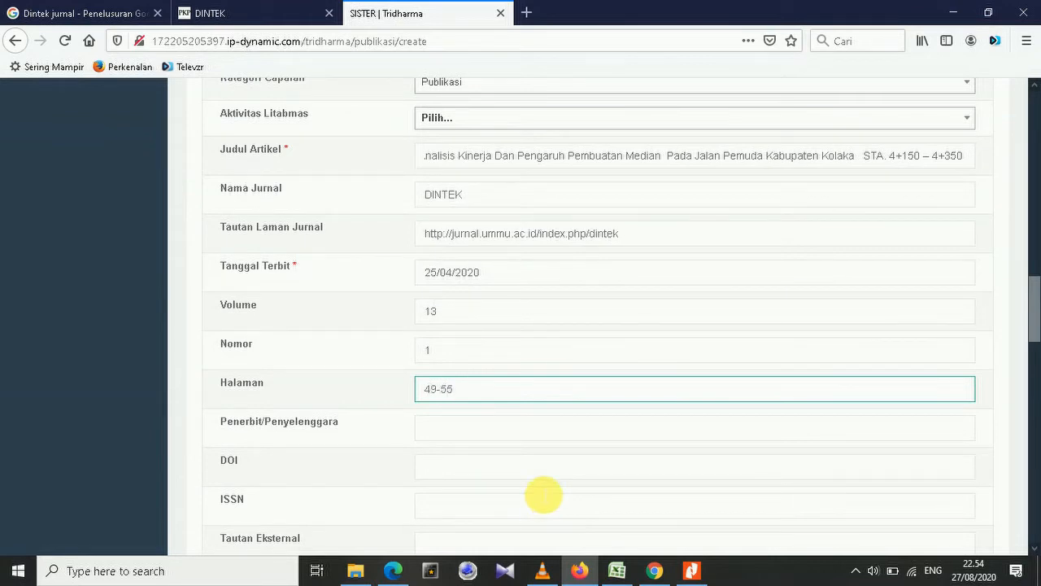
pyautogui.scroll(-2, 505, 379)
pyautogui.click(462, 353)
pyautogui.click(236, 11)
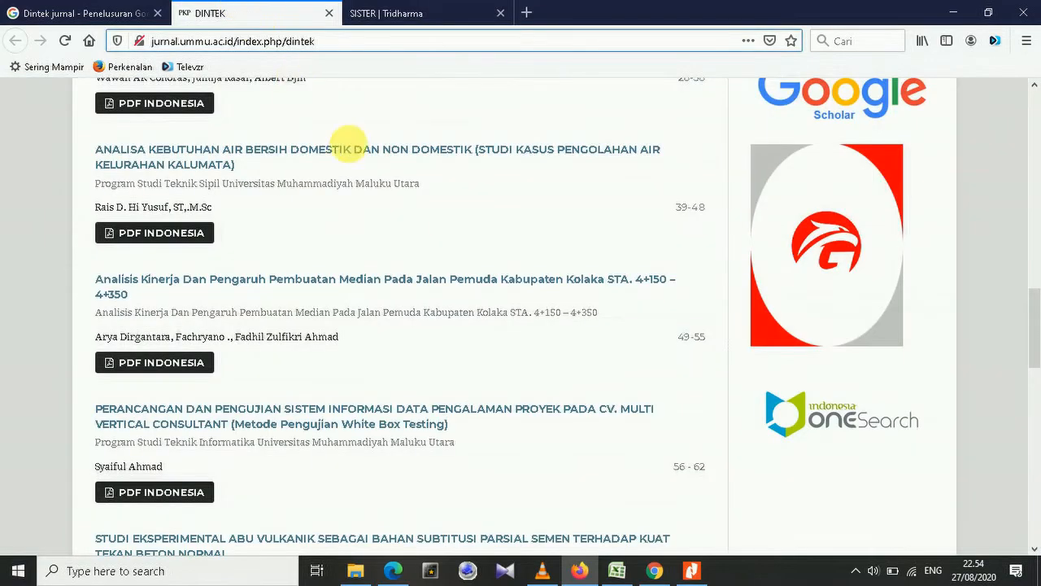
pyautogui.scroll(15, 387, 221)
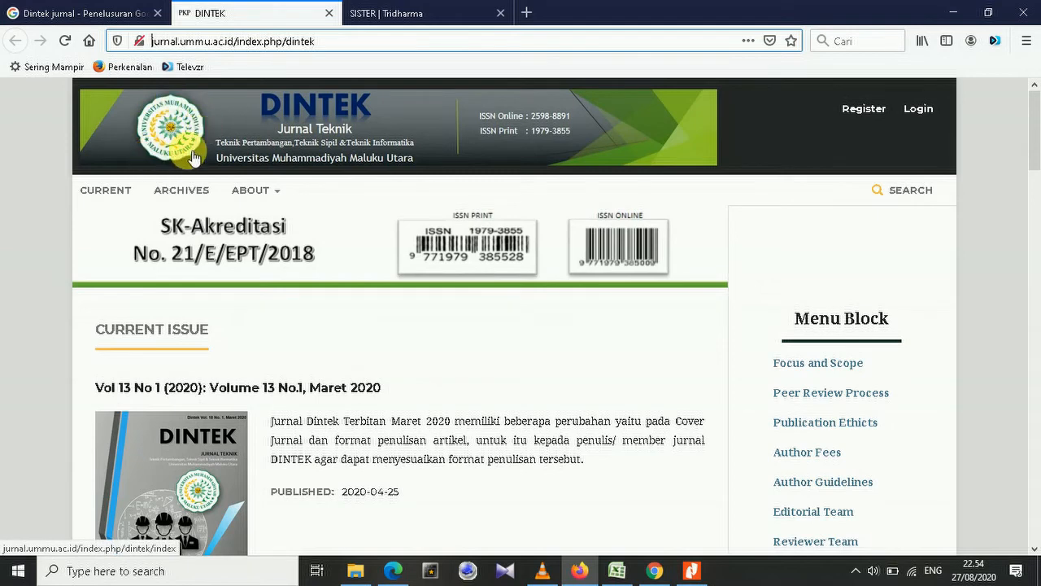
# Enter 'Universitas Muhammadiyah Maluku Utara' as Penerbit/Penyelenggara.
pyautogui.click(384, 12)
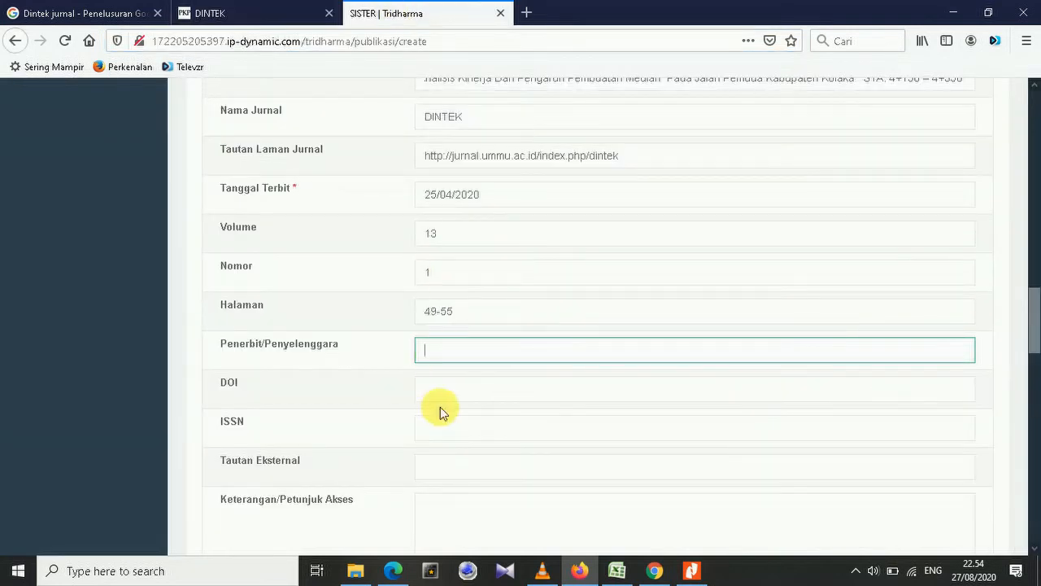
pyautogui.write('U')
pyautogui.press('BackSpace')
pyautogui.write('Universitas Muhammadiyah Maluku Utara')
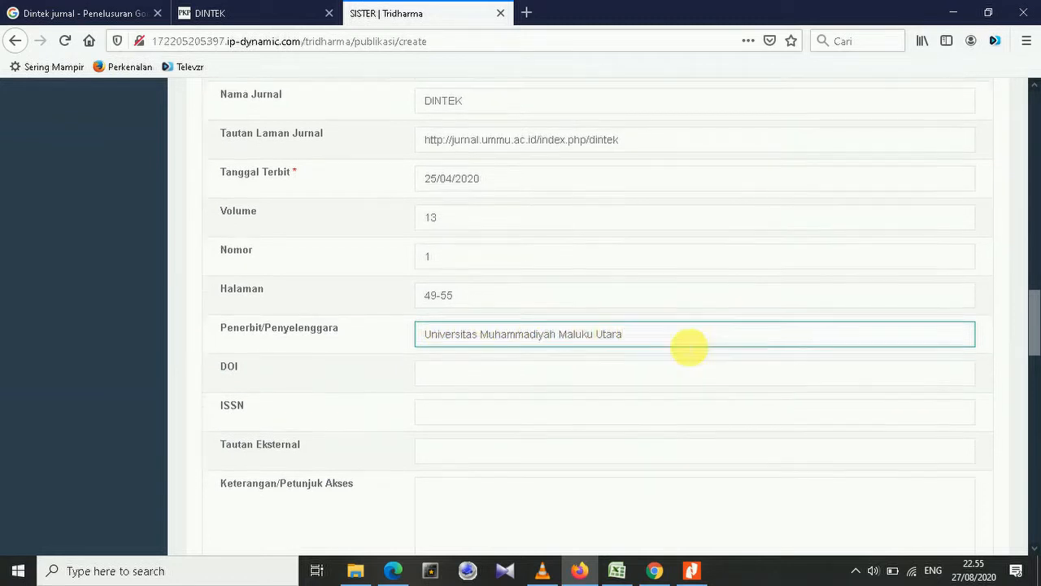
pyautogui.scroll(-2, 569, 346)
pyautogui.click(477, 312)
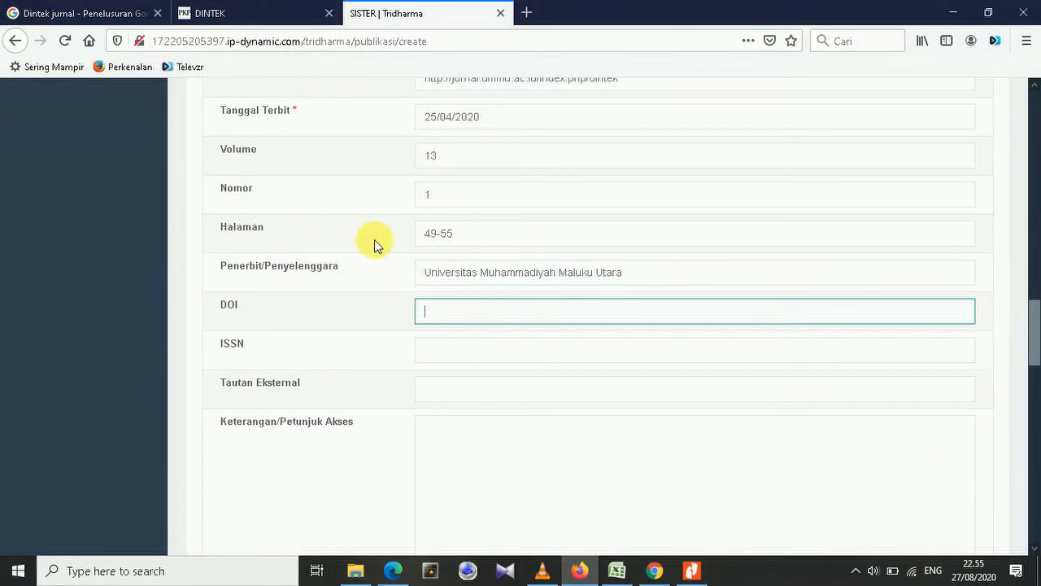
pyautogui.click(255, 12)
pyautogui.scroll(-5, 594, 340)
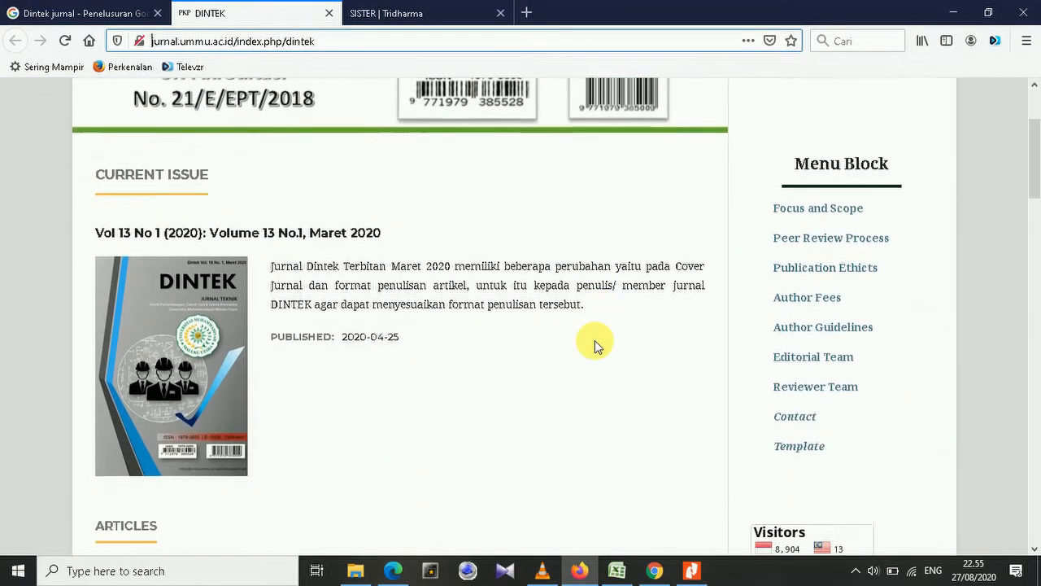
# Enter ISSN 2598-8891, read from the DINTEK journal homepage, into SISTER's ISSN field.
pyautogui.scroll(5, 590, 335)
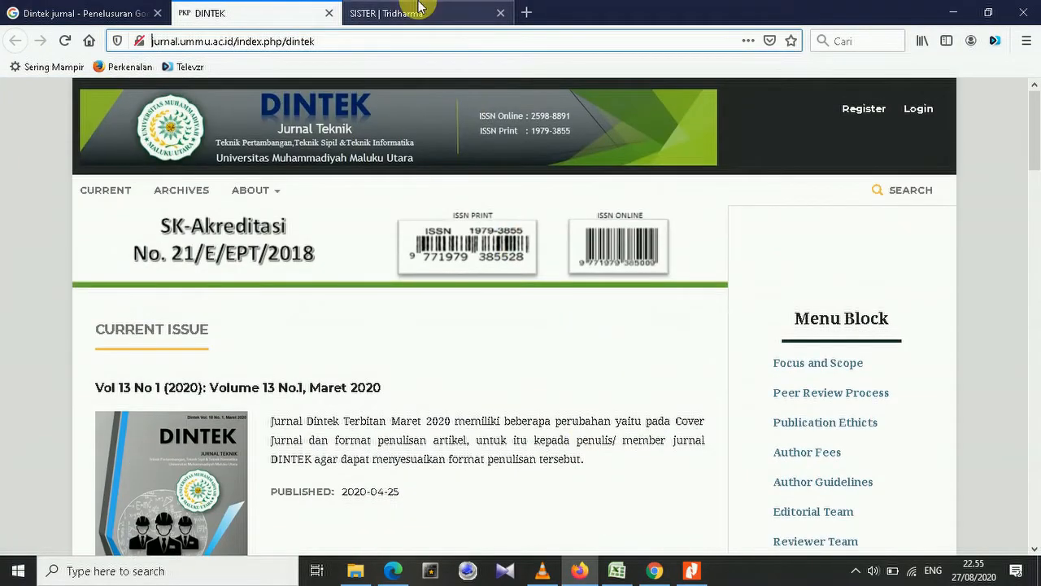
pyautogui.click(422, 11)
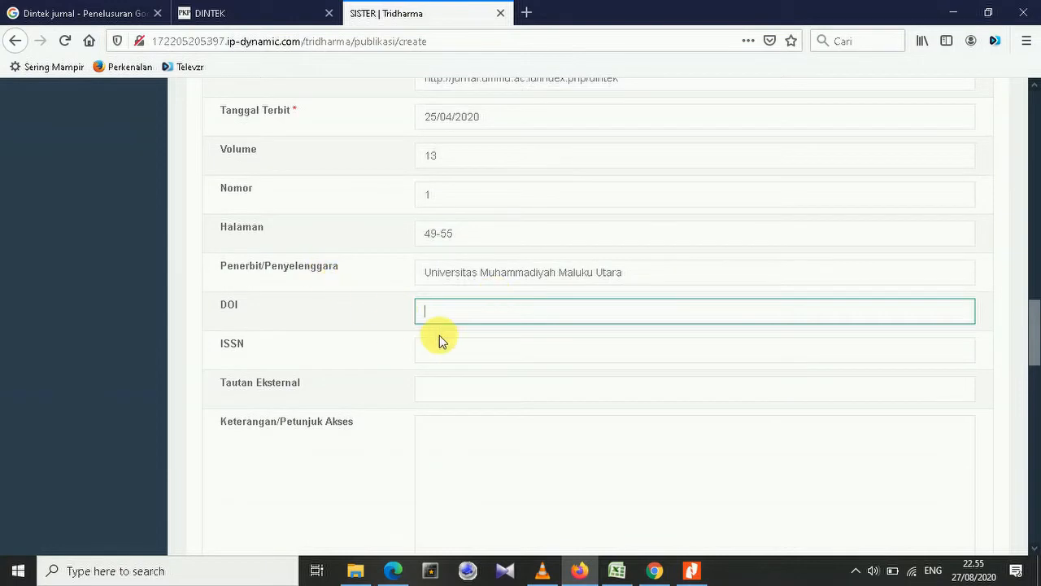
pyautogui.click(437, 358)
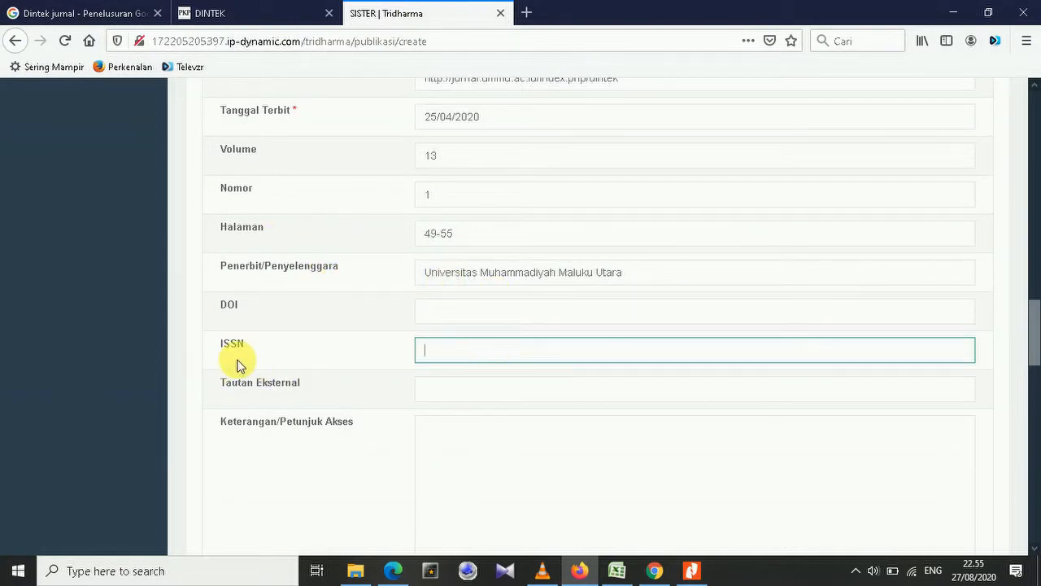
pyautogui.click(259, 12)
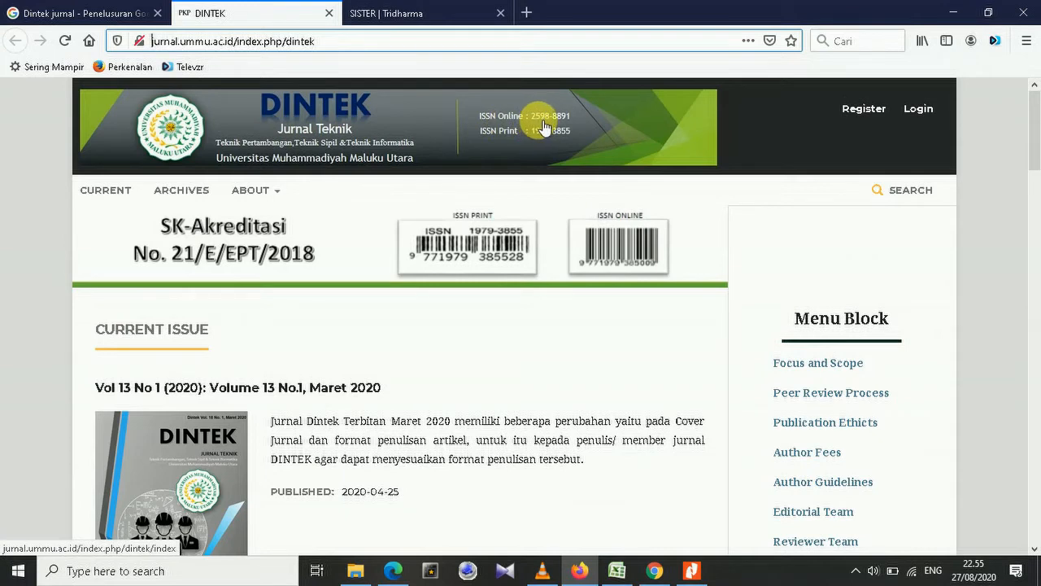
pyautogui.click(460, 12)
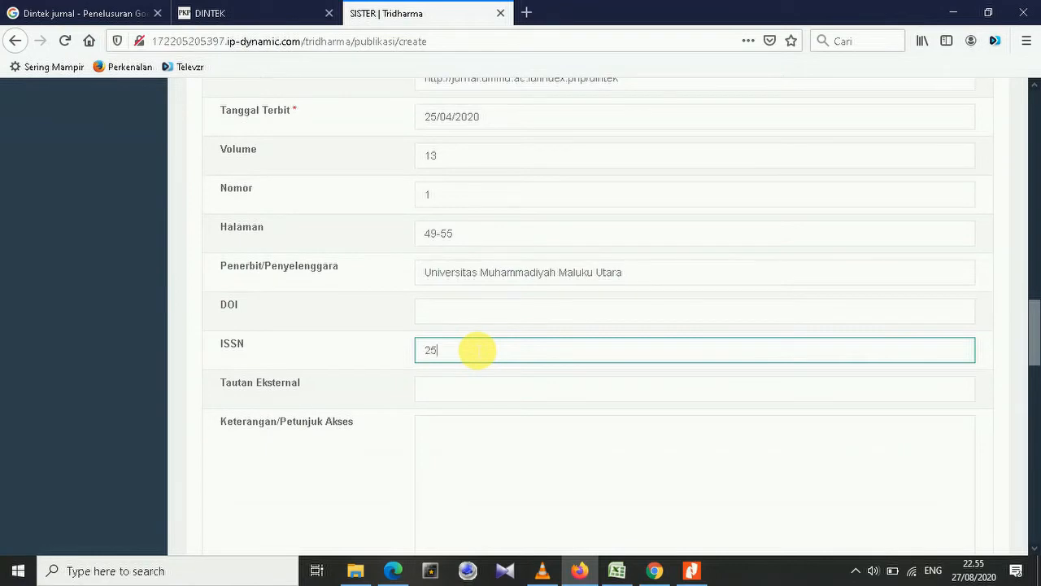
pyautogui.click(255, 12)
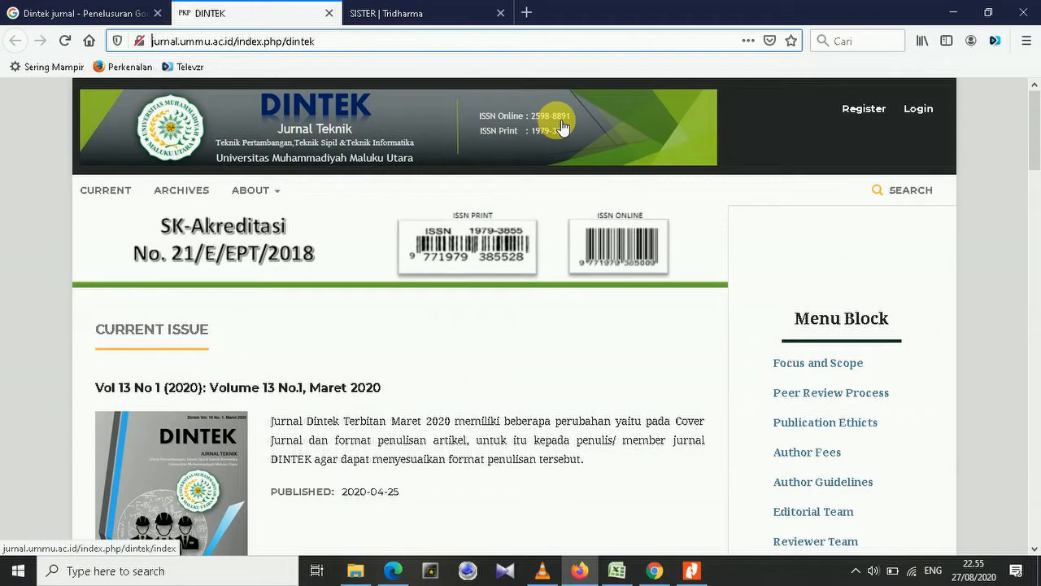
pyautogui.click(450, 8)
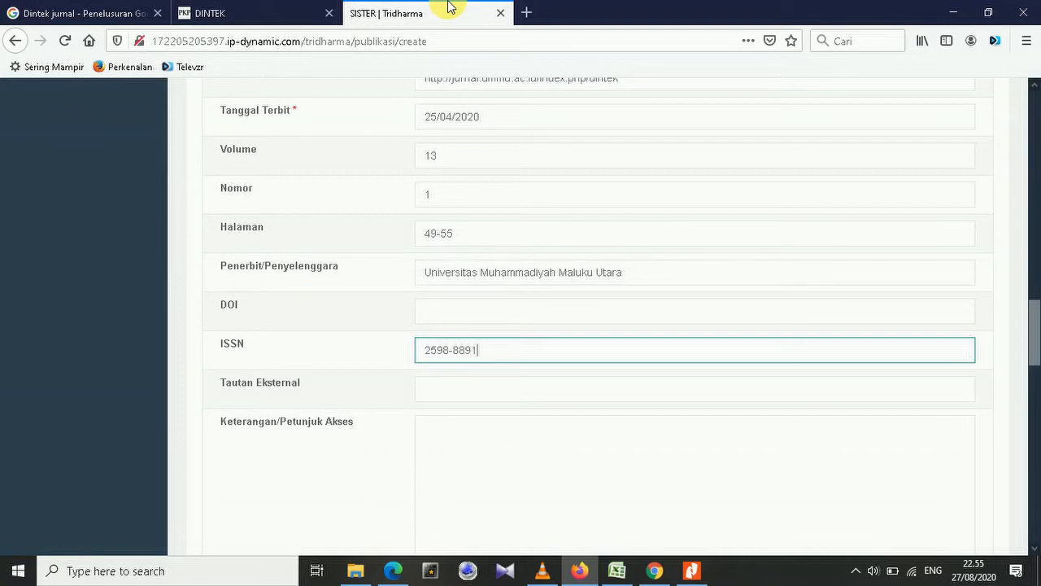
pyautogui.click(209, 11)
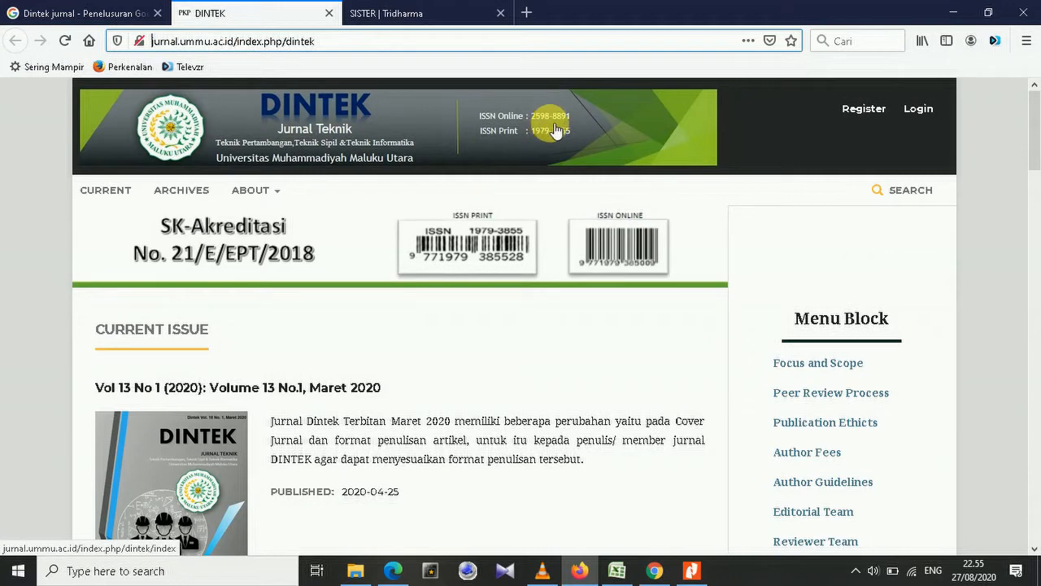
# Return to the SISTER publication form and scroll down to the Upload Dokumen section.
pyautogui.click(395, 12)
pyautogui.scroll(-2, 688, 230)
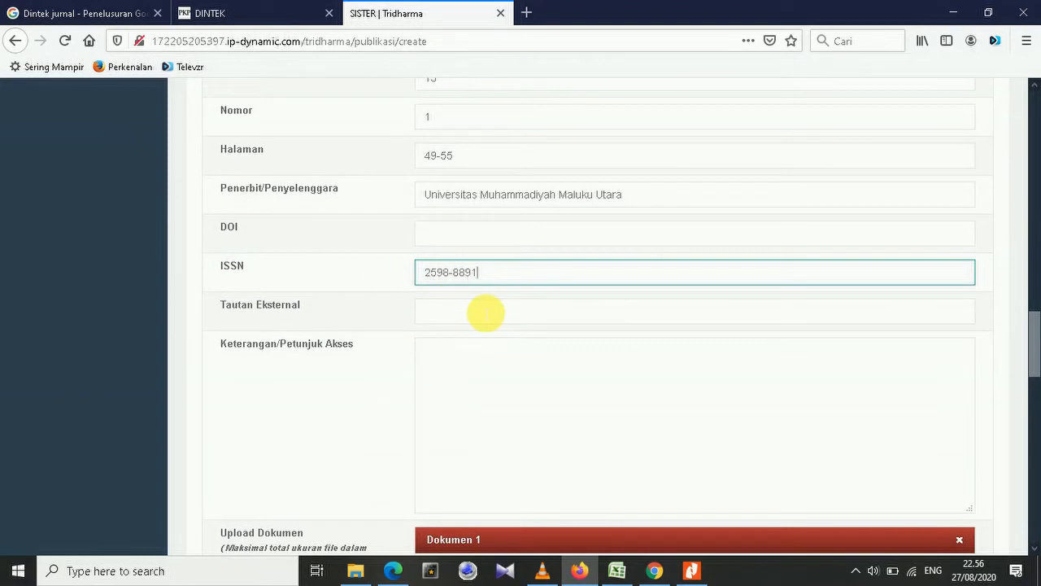
pyautogui.scroll(-2, 488, 312)
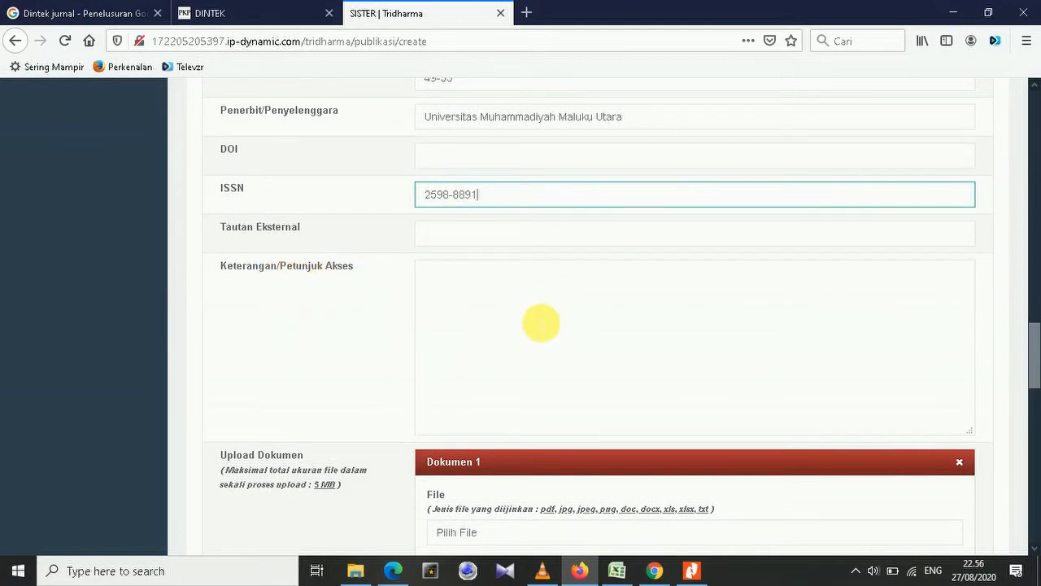
pyautogui.scroll(-2, 499, 296)
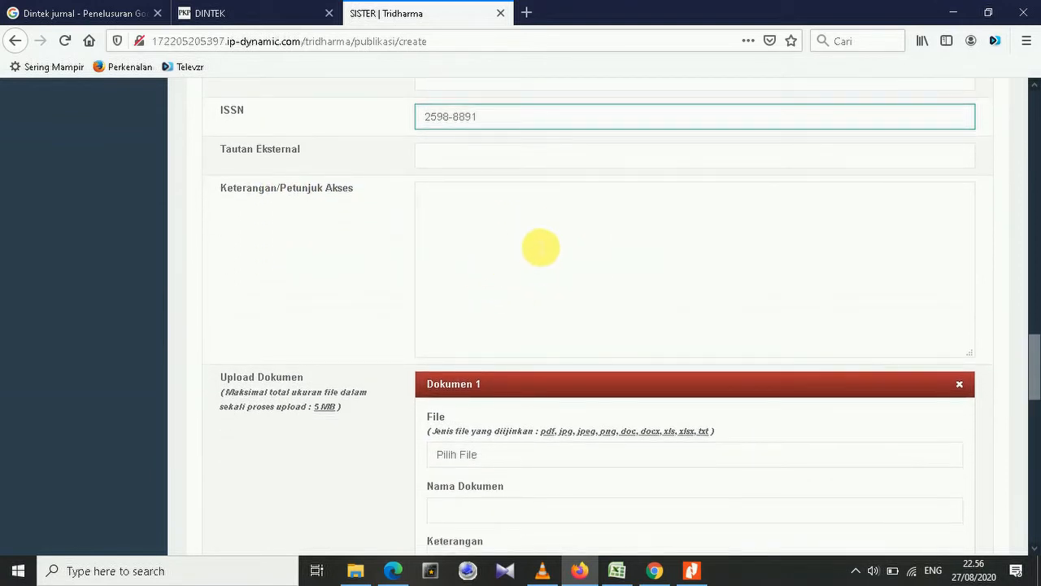
pyautogui.scroll(-2, 553, 209)
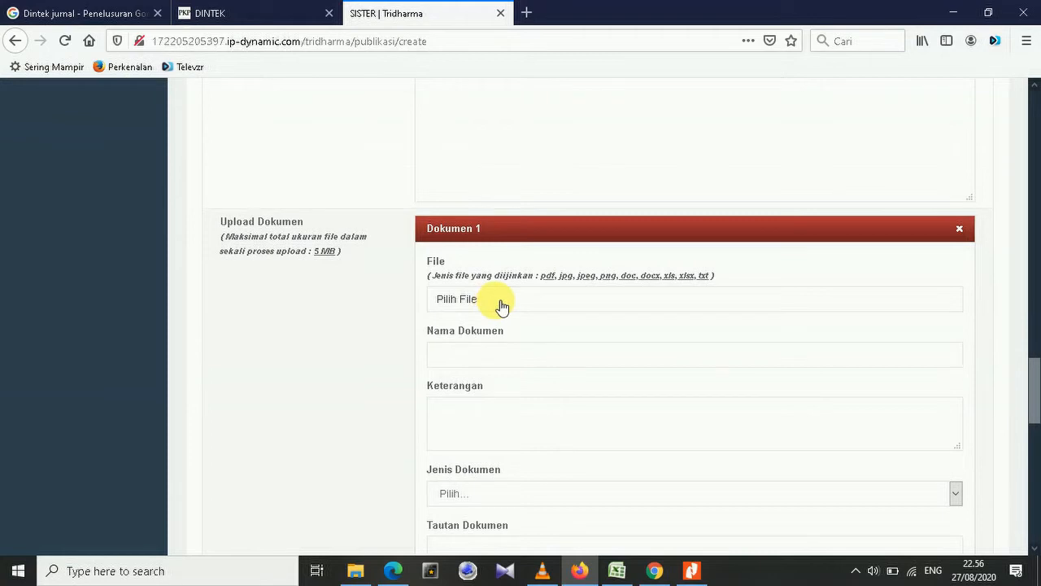
# Attach Jurnal Arya.pdf from D:\…\Materi Kuliah\Jafung Arya as the first upload document.
pyautogui.click(501, 304)
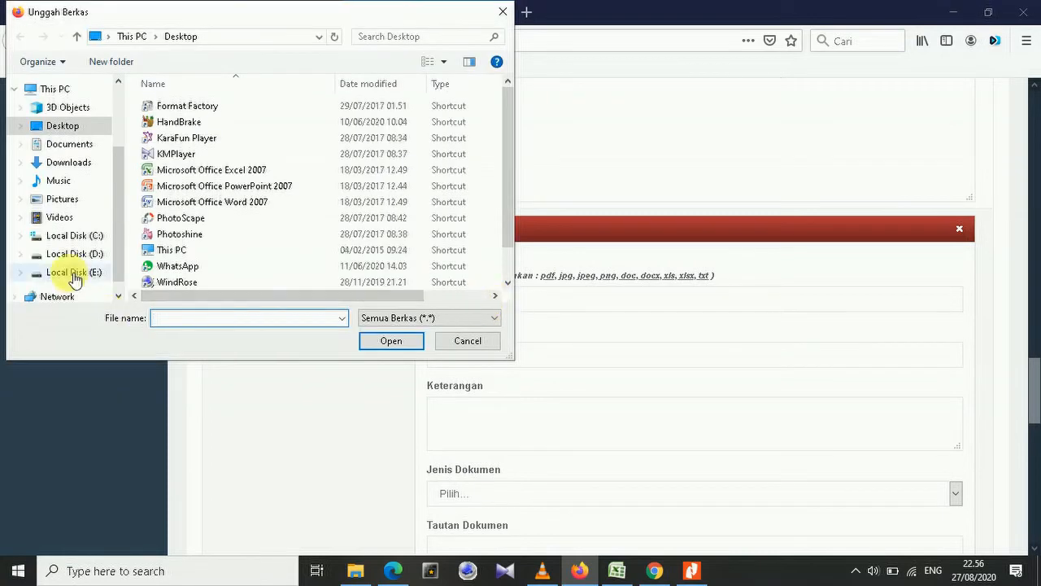
pyautogui.click(74, 255)
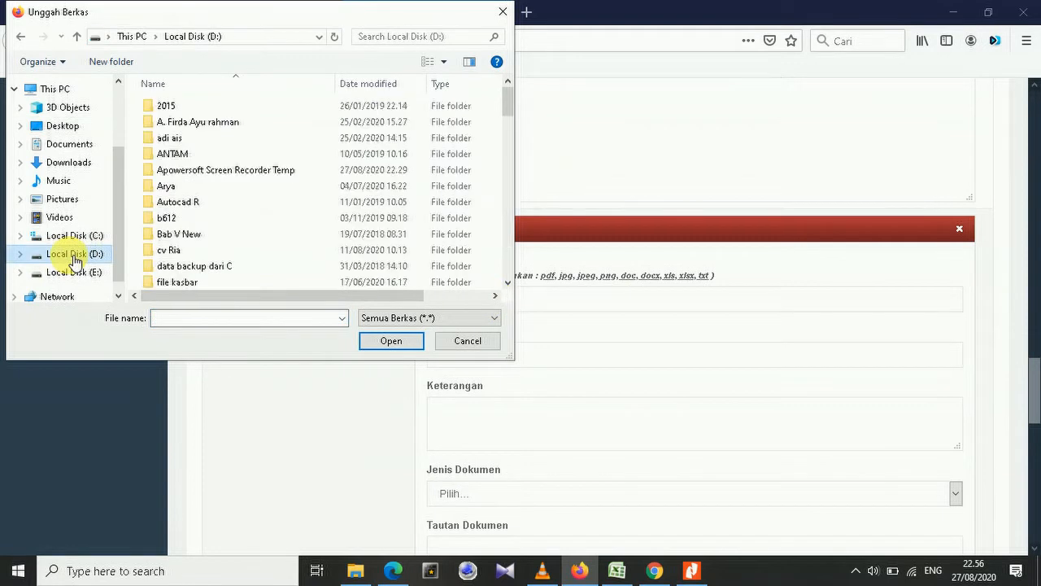
pyautogui.doubleClick(184, 189)
pyautogui.doubleClick(215, 169)
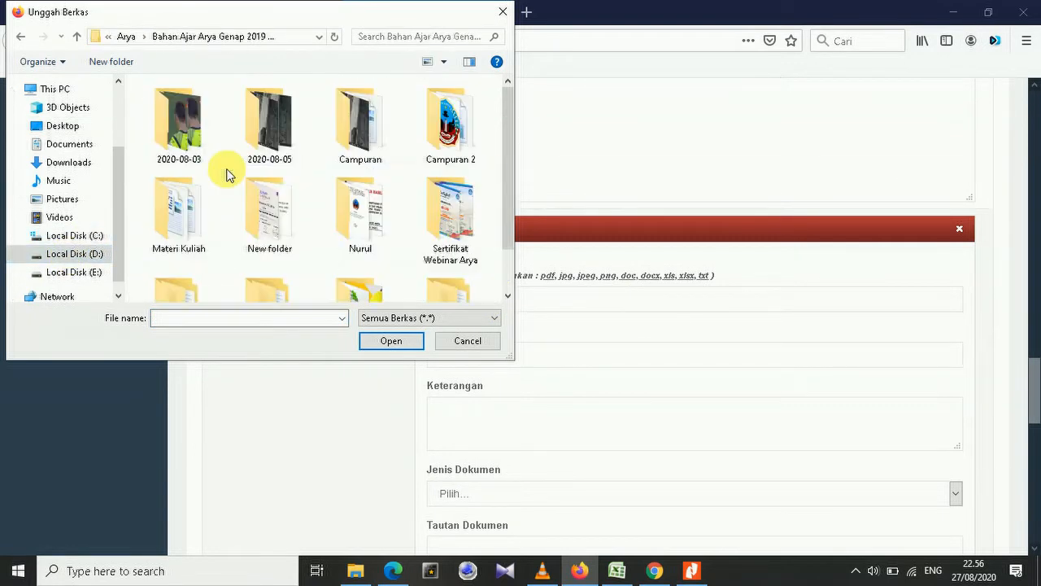
pyautogui.scroll(-1, 265, 190)
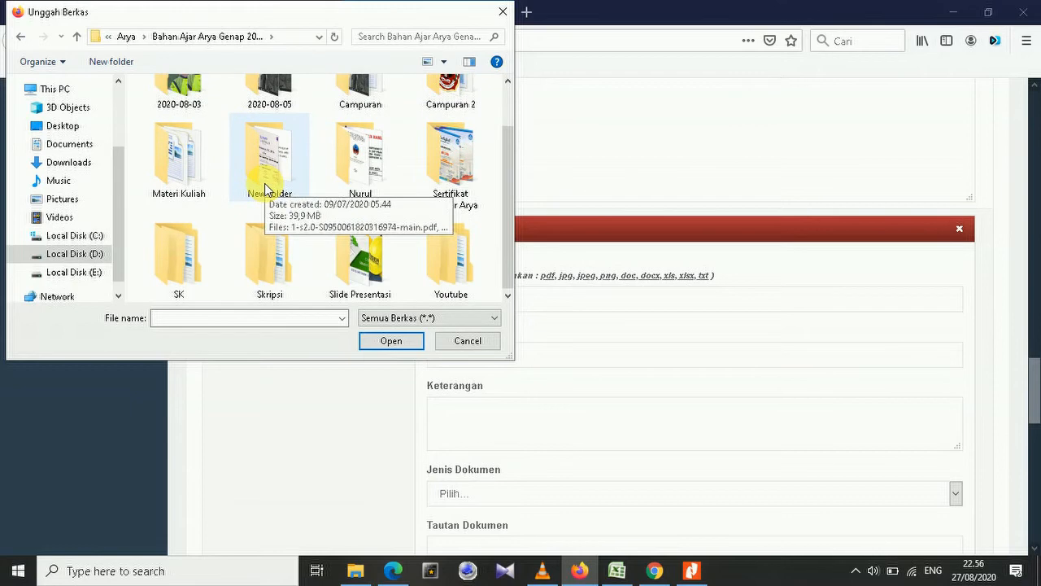
pyautogui.doubleClick(175, 185)
pyautogui.doubleClick(200, 171)
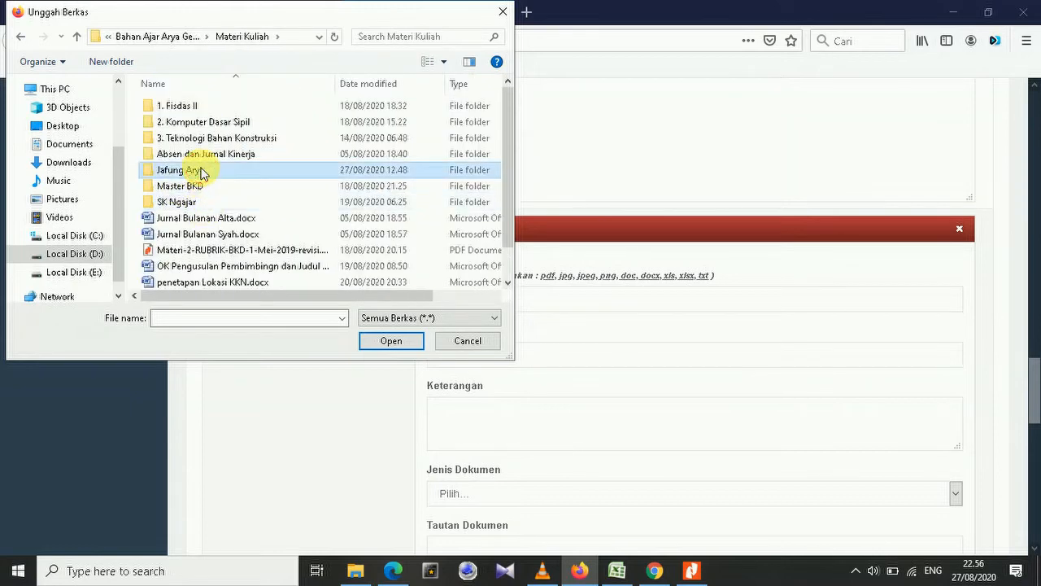
pyautogui.click(200, 187)
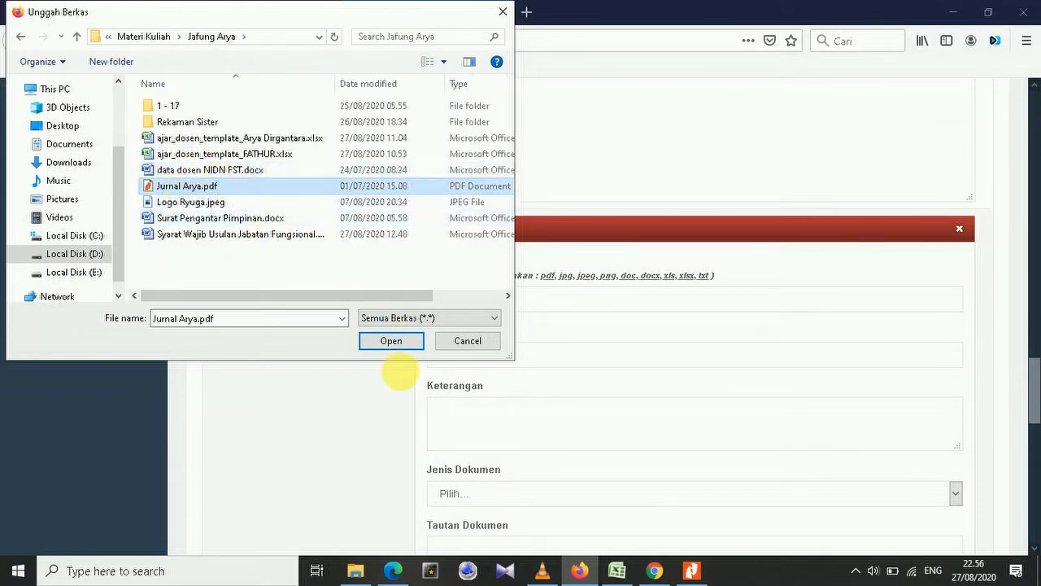
pyautogui.click(391, 342)
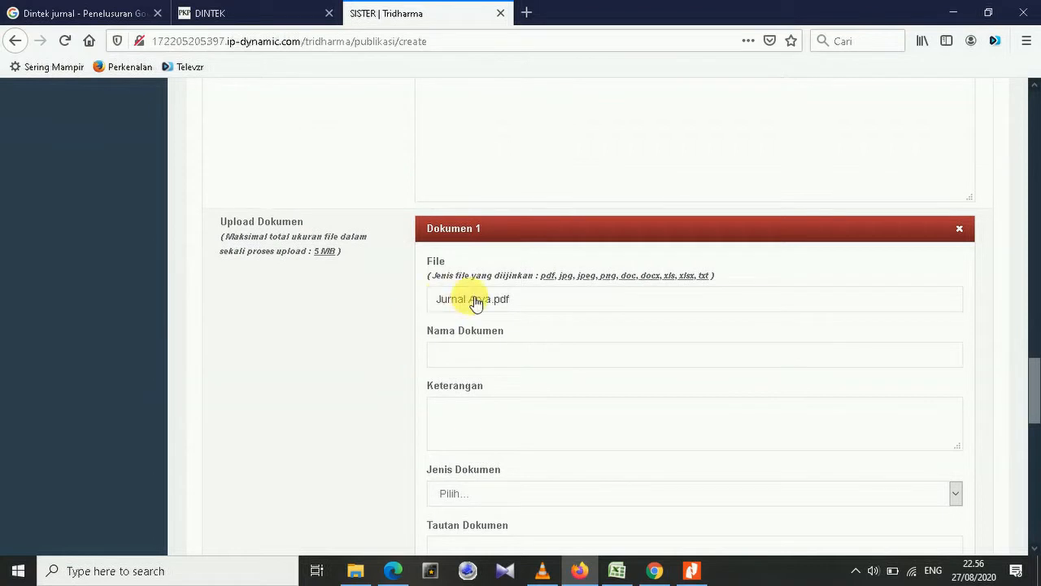
# Enter 'Jurnal Arya' as the upload document's Nama Dokumen.
pyautogui.click(465, 358)
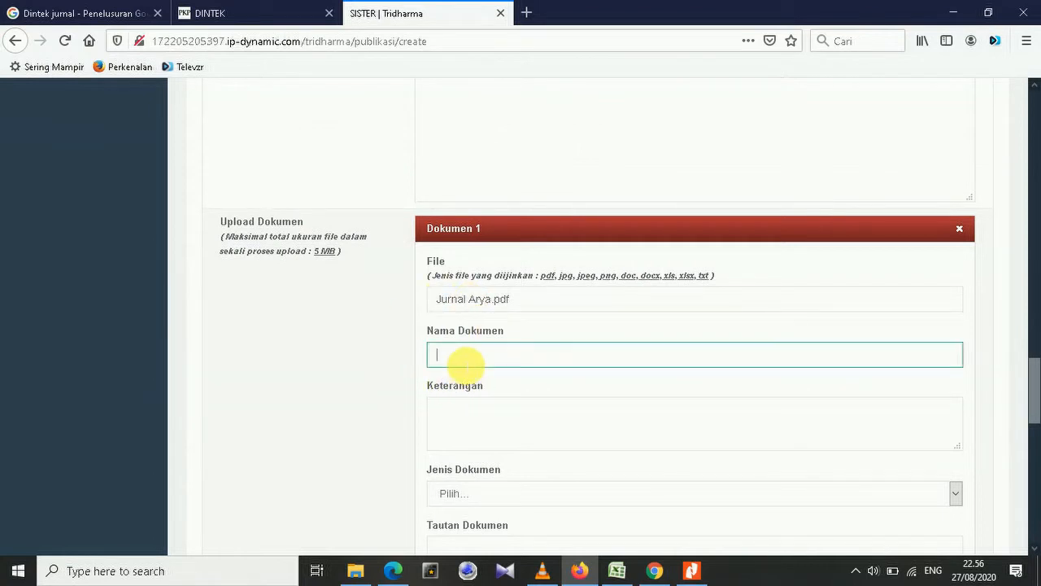
pyautogui.write('Jurnal Arya')
pyautogui.scroll(-2, 464, 367)
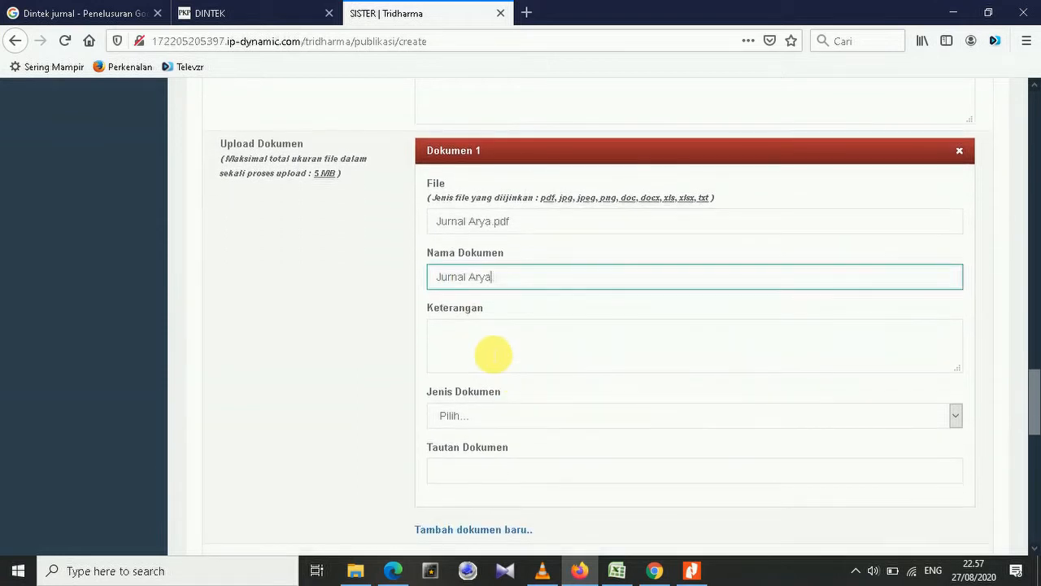
pyautogui.scroll(-2, 496, 341)
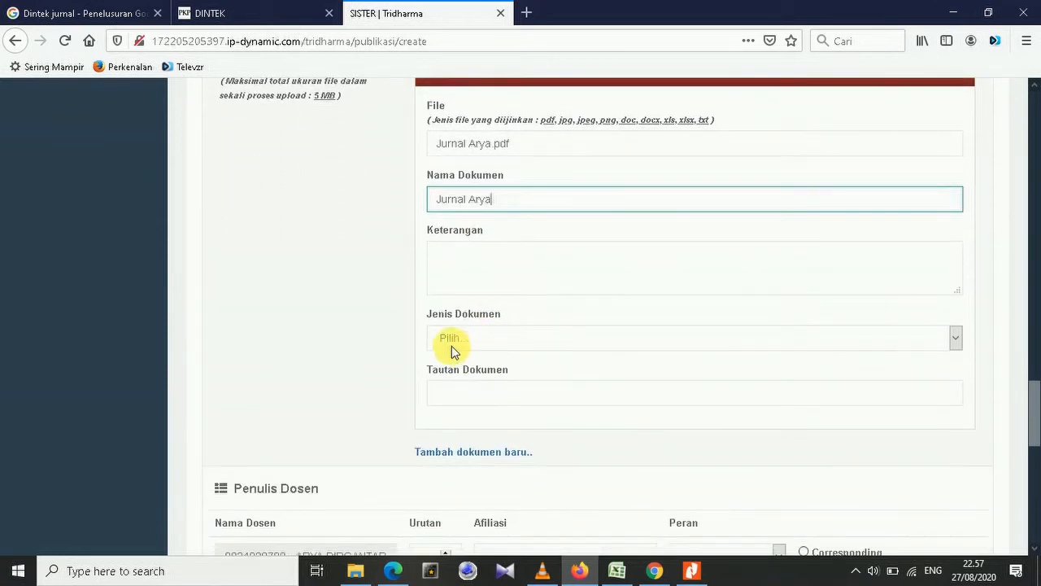
# Choose Publikasi as the document's Jenis Dokumen.
pyautogui.click(957, 338)
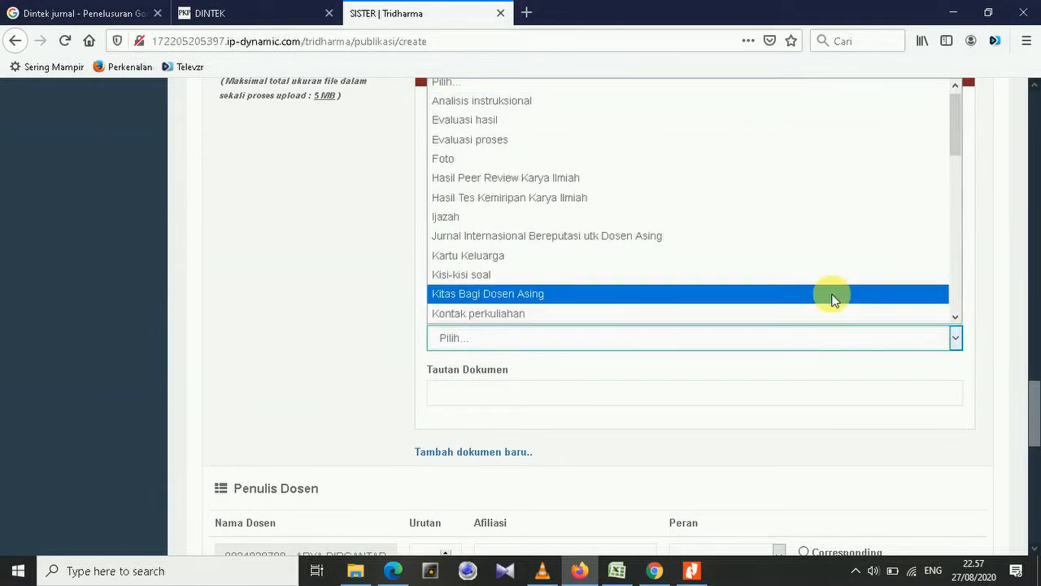
pyautogui.scroll(-2, 832, 297)
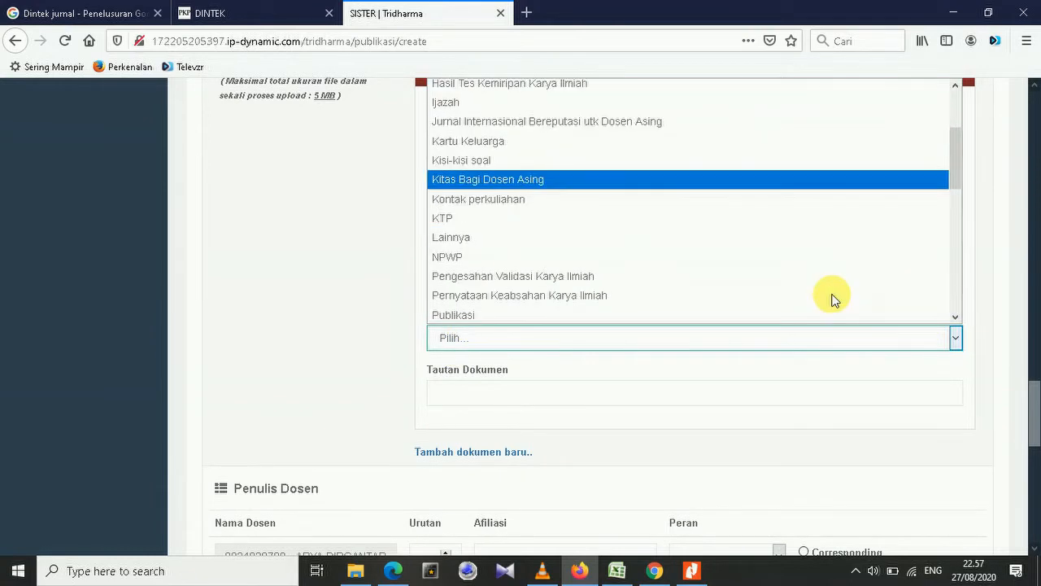
pyautogui.click(502, 313)
pyautogui.scroll(-2, 581, 285)
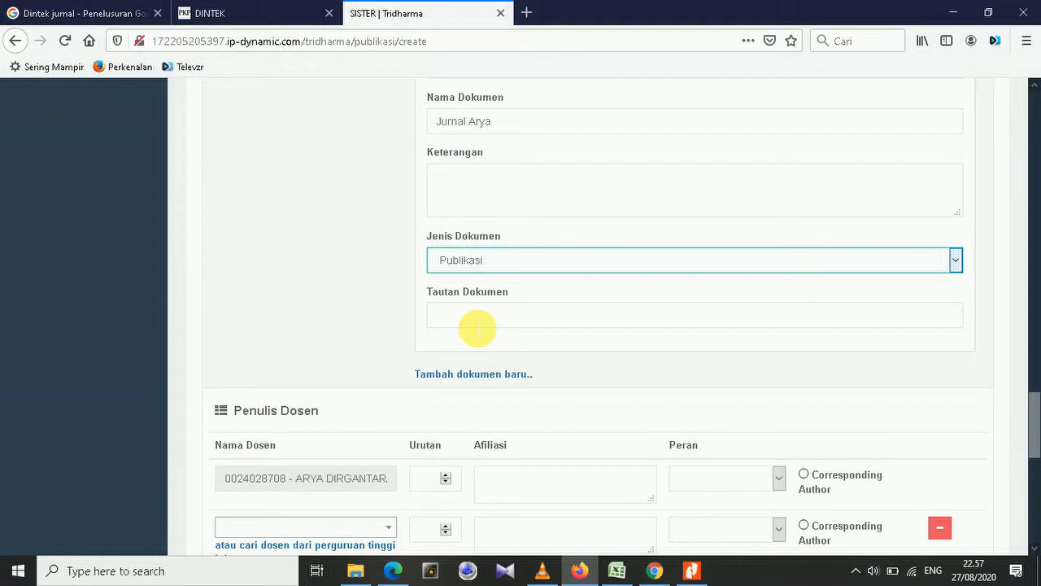
pyautogui.scroll(-4, 477, 328)
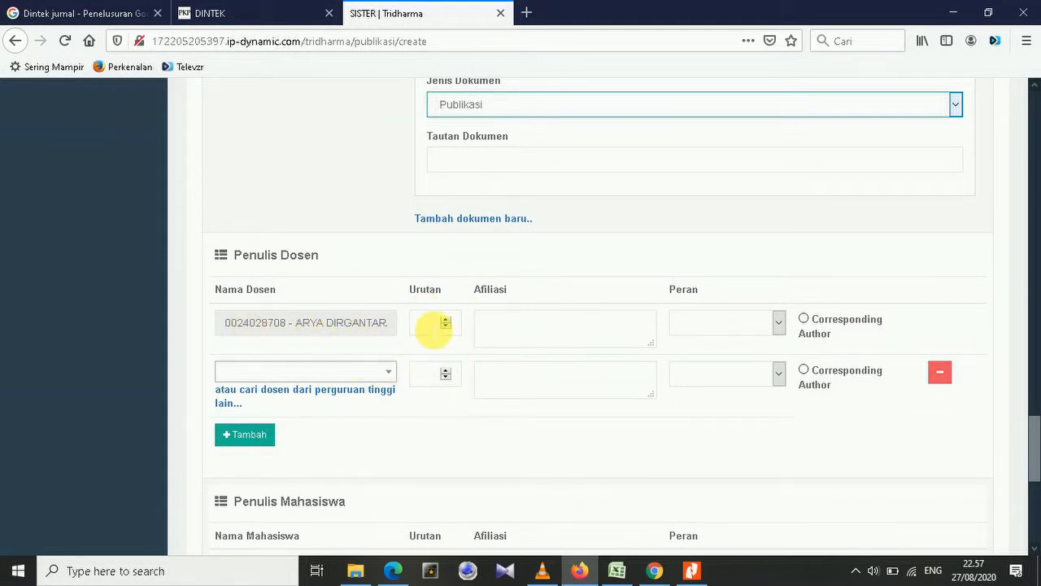
# Set lecturer row 1 to order 1, affiliation Universitas Sembilanbelas November Kolaka, Penulis, Corresponding Author.
pyautogui.click(433, 326)
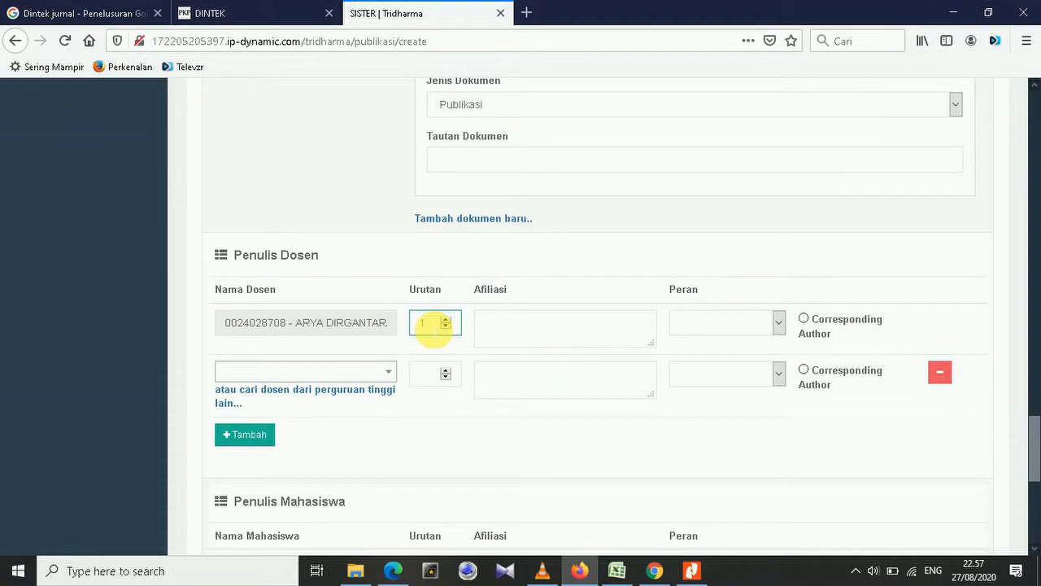
pyautogui.click(503, 332)
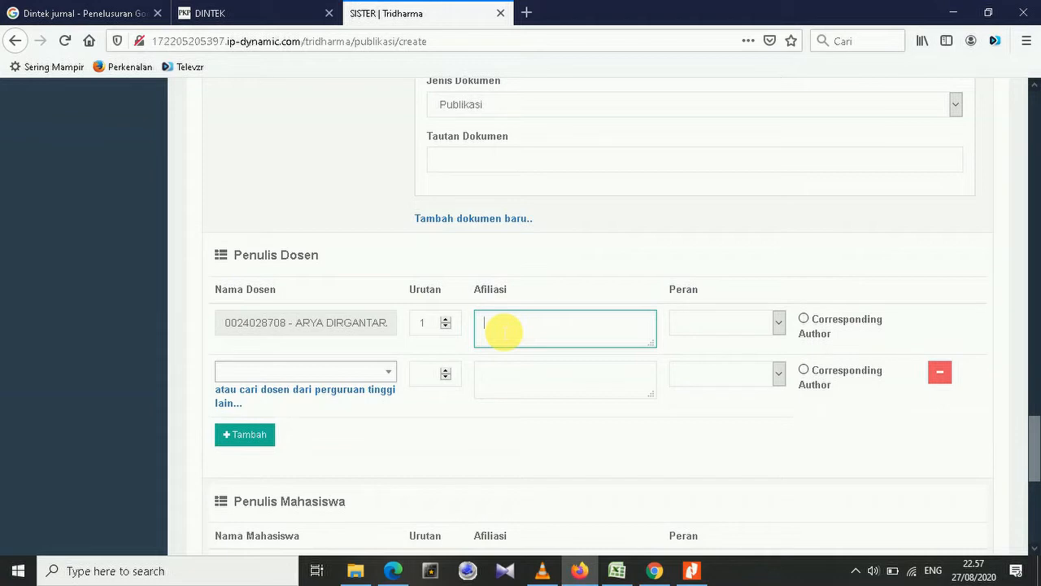
pyautogui.write('Universitas Sembilanbelas ')
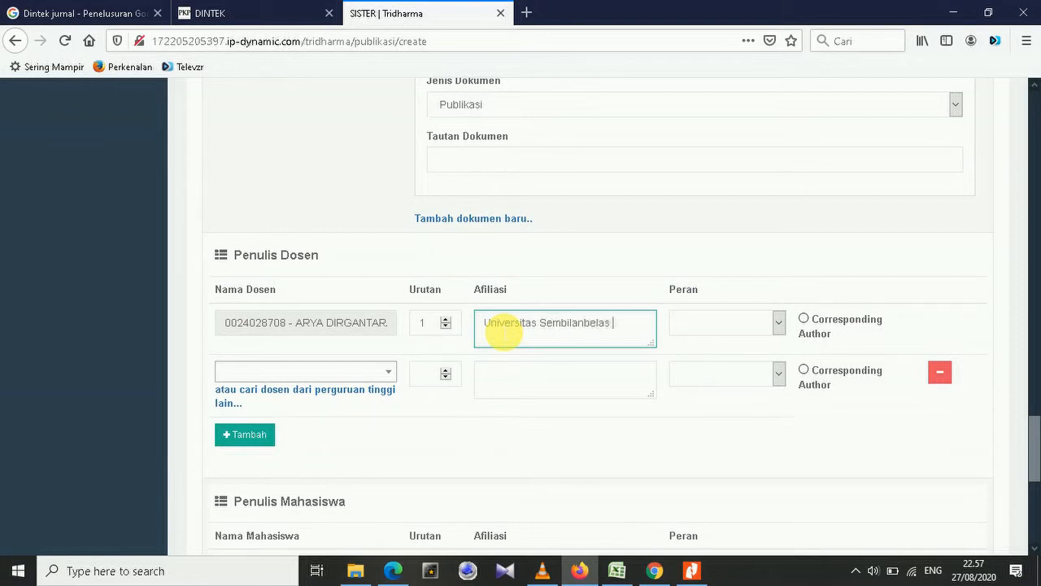
pyautogui.write('November Kolaka')
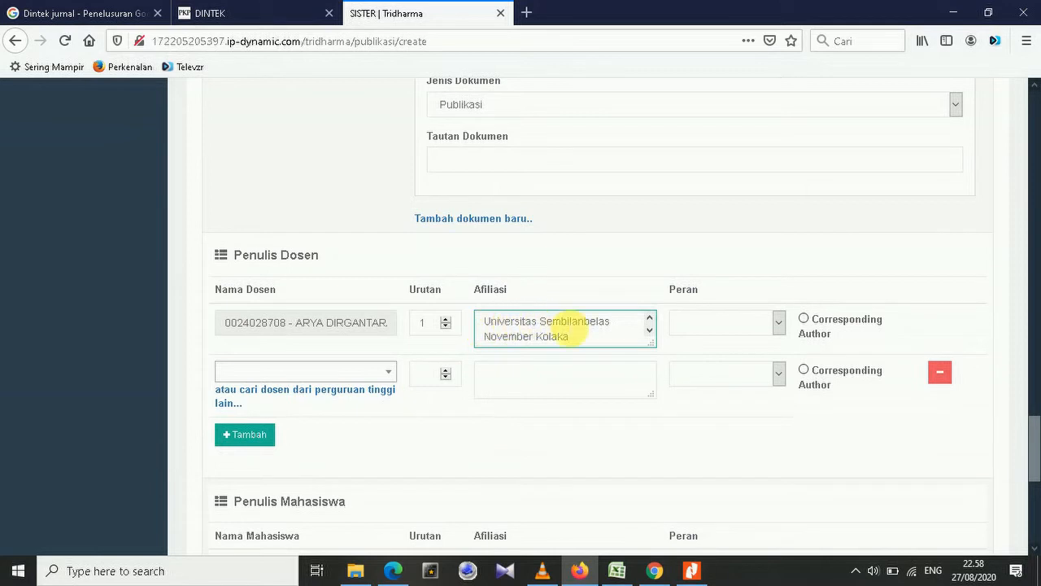
pyautogui.click(777, 323)
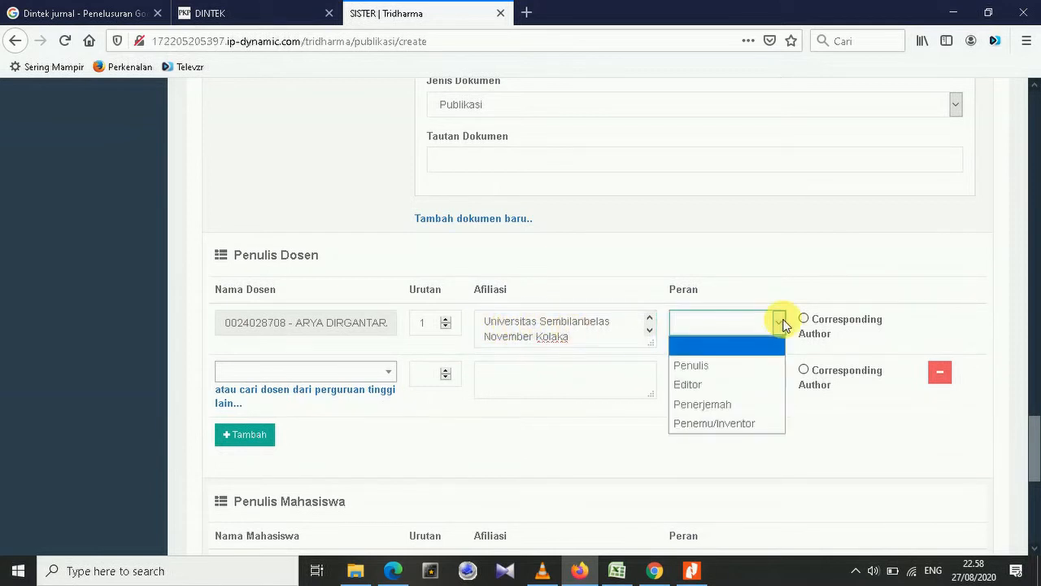
pyautogui.click(706, 365)
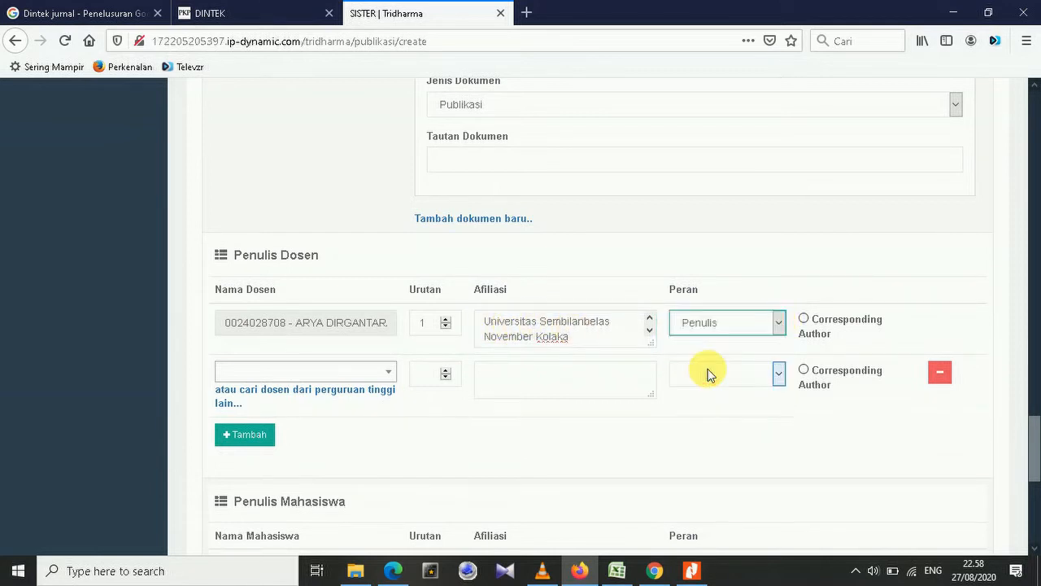
pyautogui.click(804, 320)
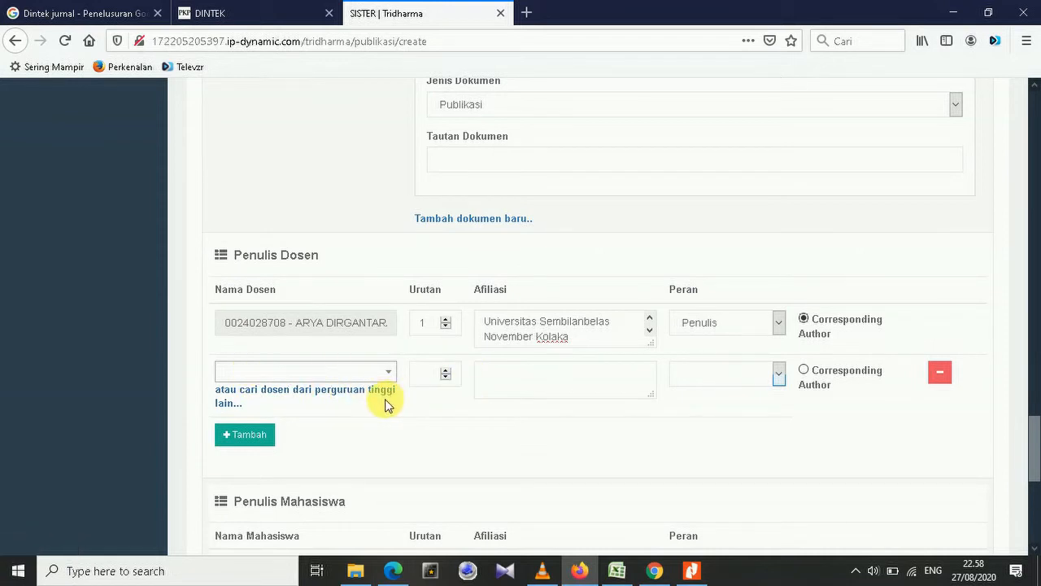
# Search the row 2 Nama Dosen list and pick the second lecturer author.
pyautogui.click(394, 372)
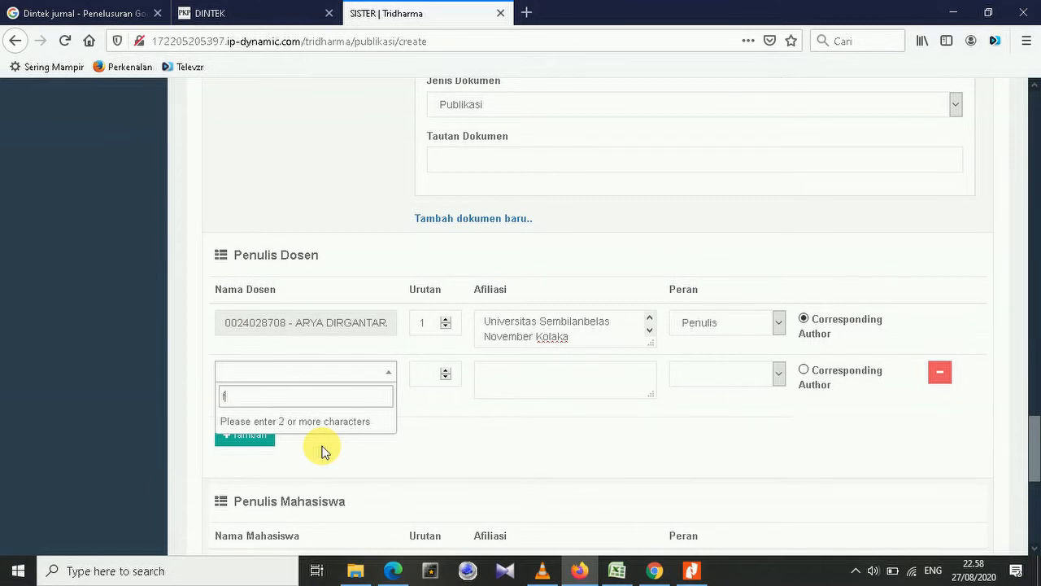
pyautogui.write('h')
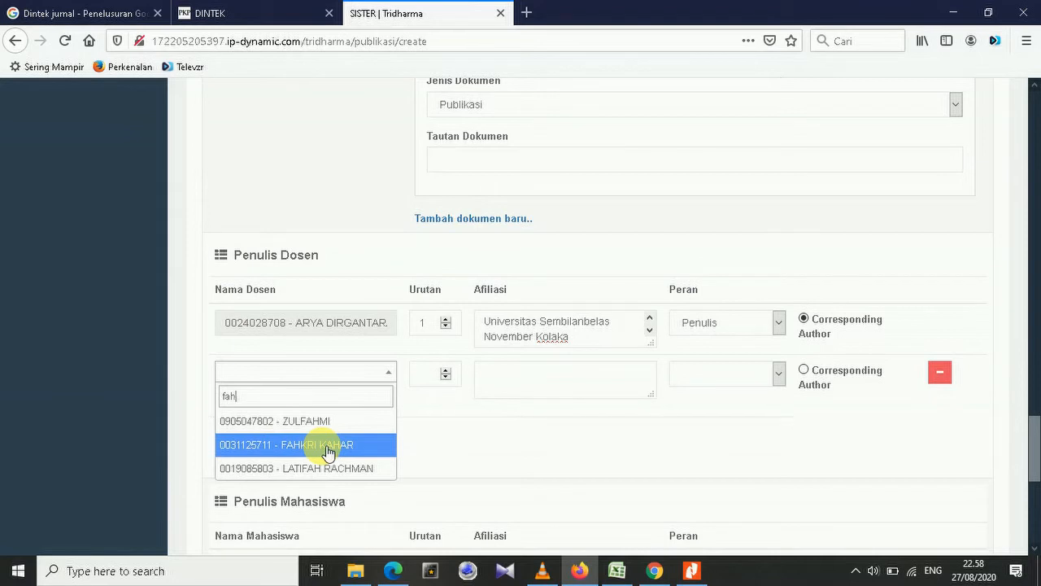
pyautogui.press('BackSpace')
pyautogui.write('c')
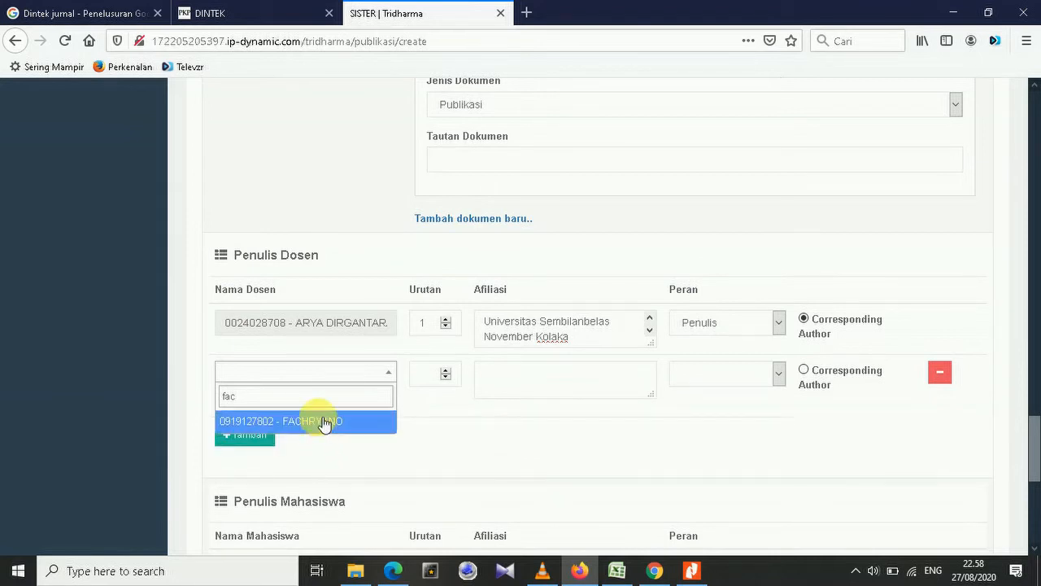
pyautogui.click(324, 427)
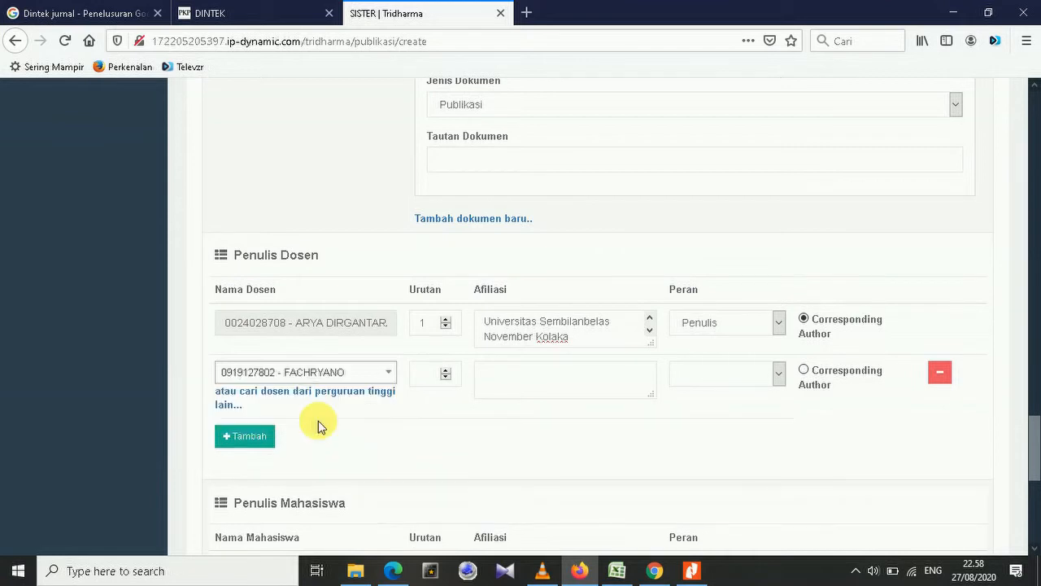
# Give the second author order 2, the copied Kolaka university affiliation, and role Penulis.
pyautogui.click(426, 379)
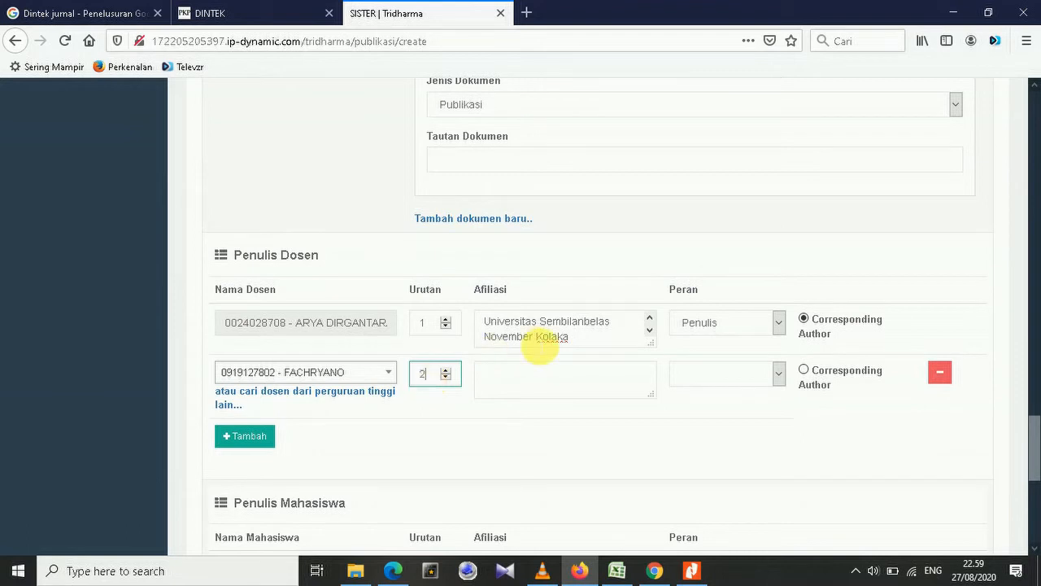
pyautogui.tripleClick(488, 332)
pyautogui.hotkey('ctrl', 'c')
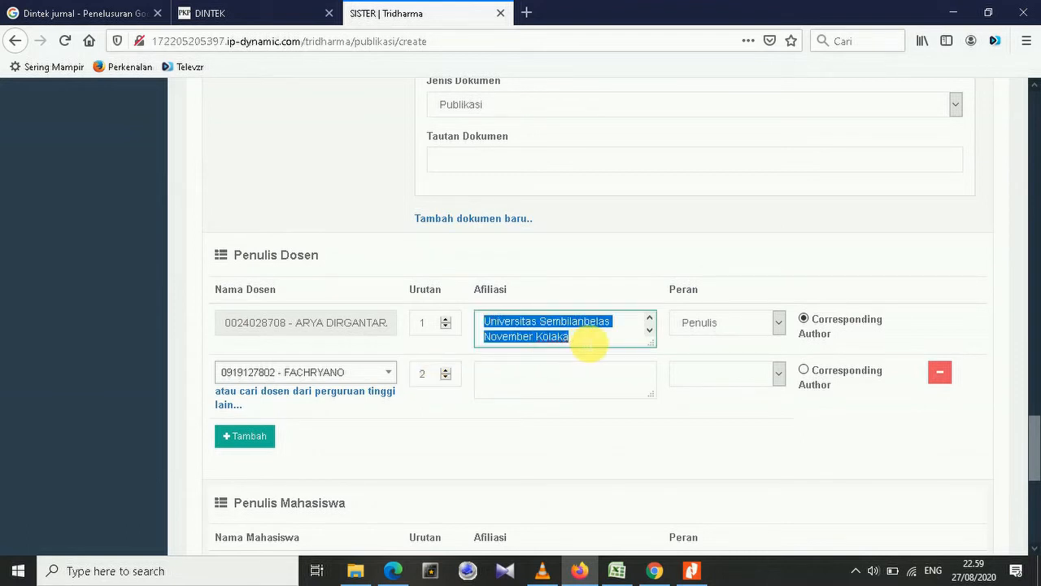
pyautogui.click(521, 383)
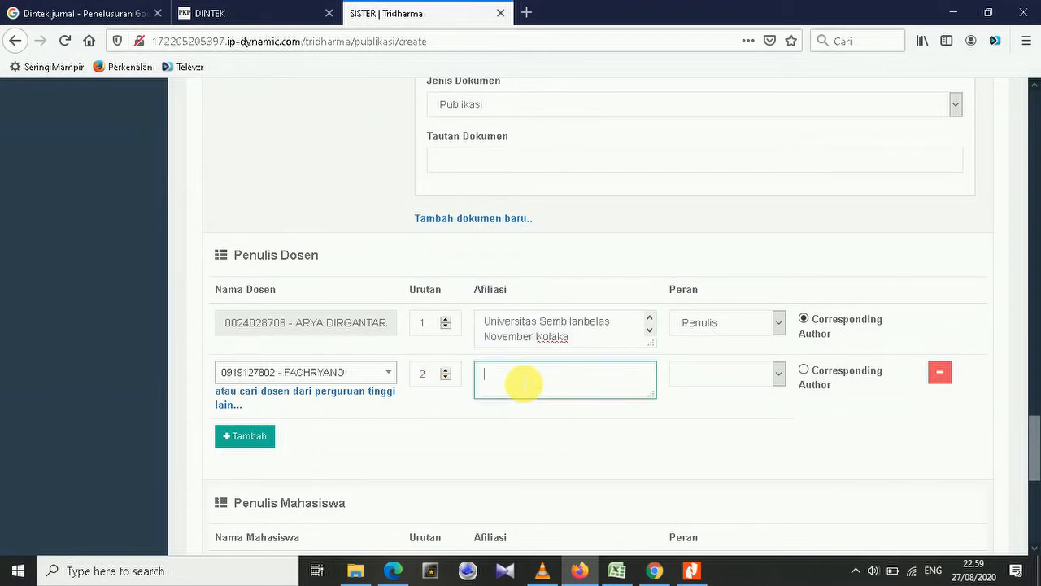
pyautogui.hotkey('ctrl', 'v')
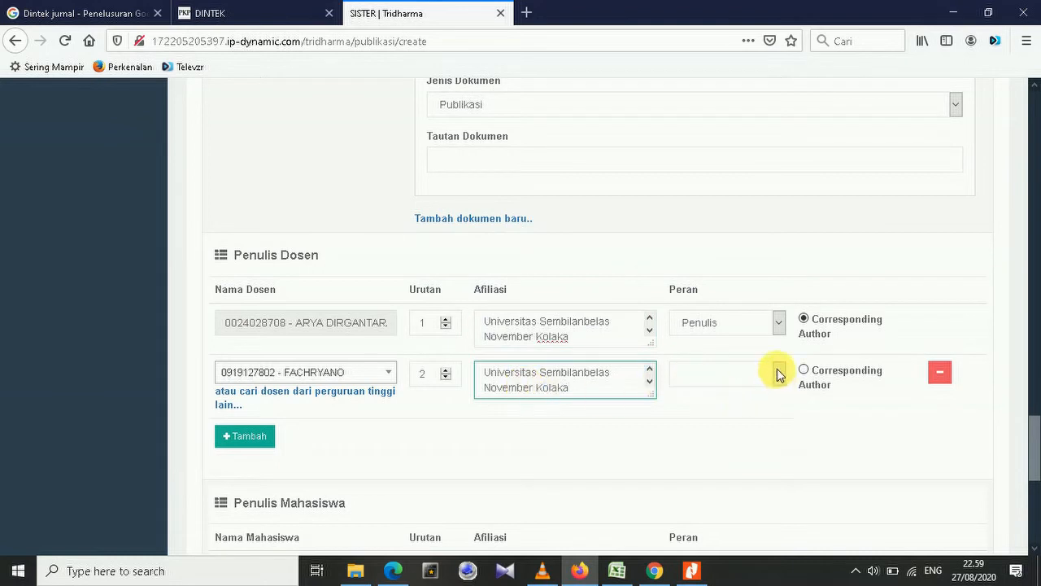
pyautogui.click(777, 373)
pyautogui.click(716, 418)
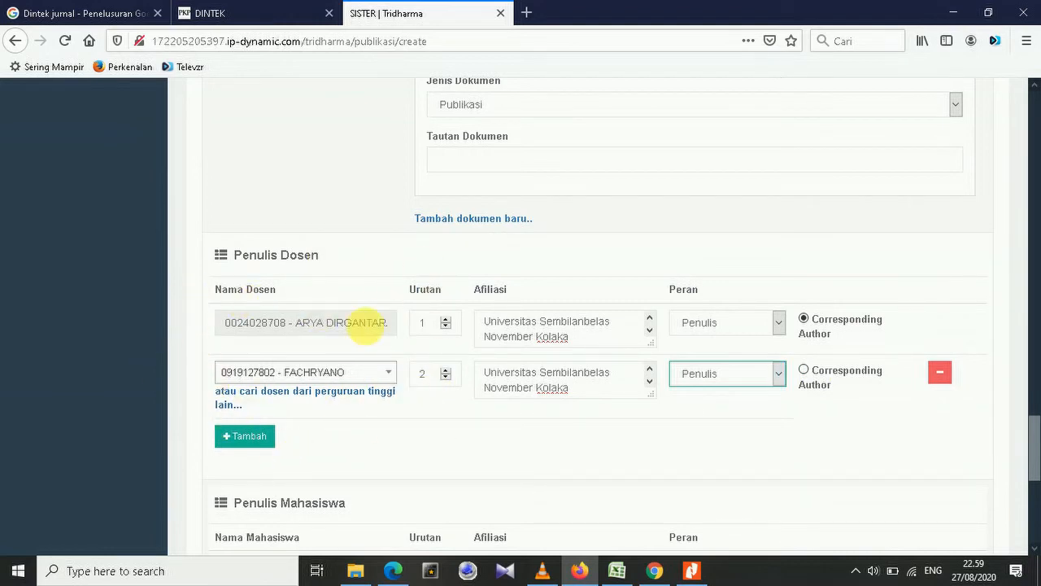
# Add an extra lecturer author row, then delete it again.
pyautogui.click(248, 439)
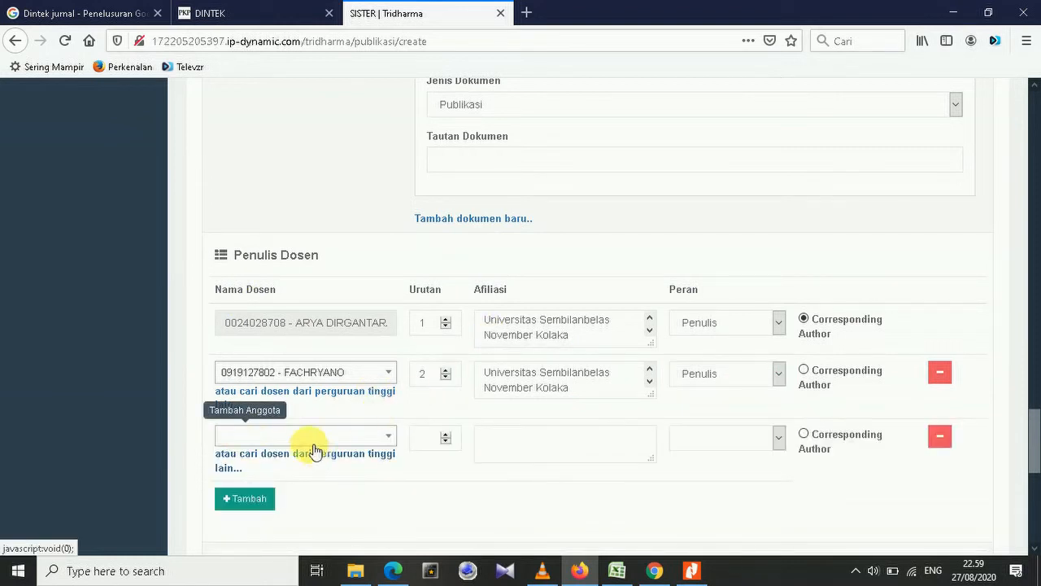
pyautogui.click(942, 439)
pyautogui.scroll(-3, 482, 415)
pyautogui.scroll(-1, 483, 414)
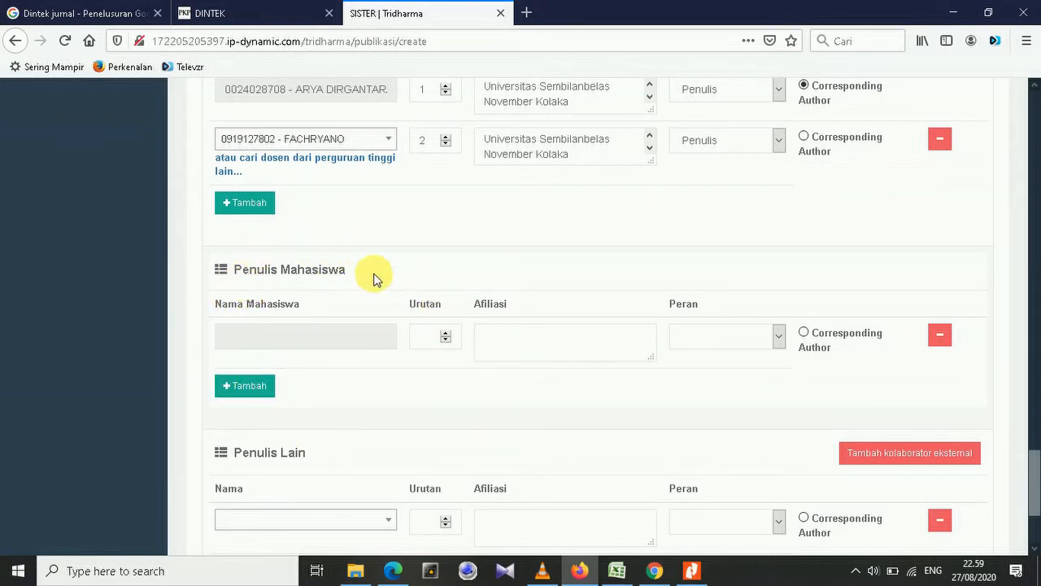
# Open the student-author lookup and search Perguruan Tinggi for 'Kolaka'.
pyautogui.click(278, 338)
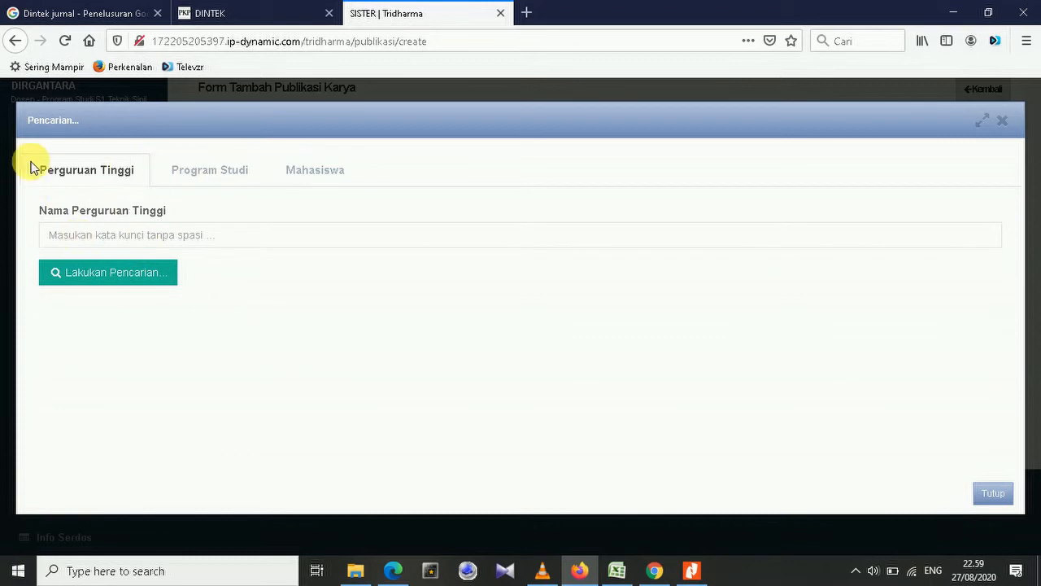
pyautogui.click(179, 241)
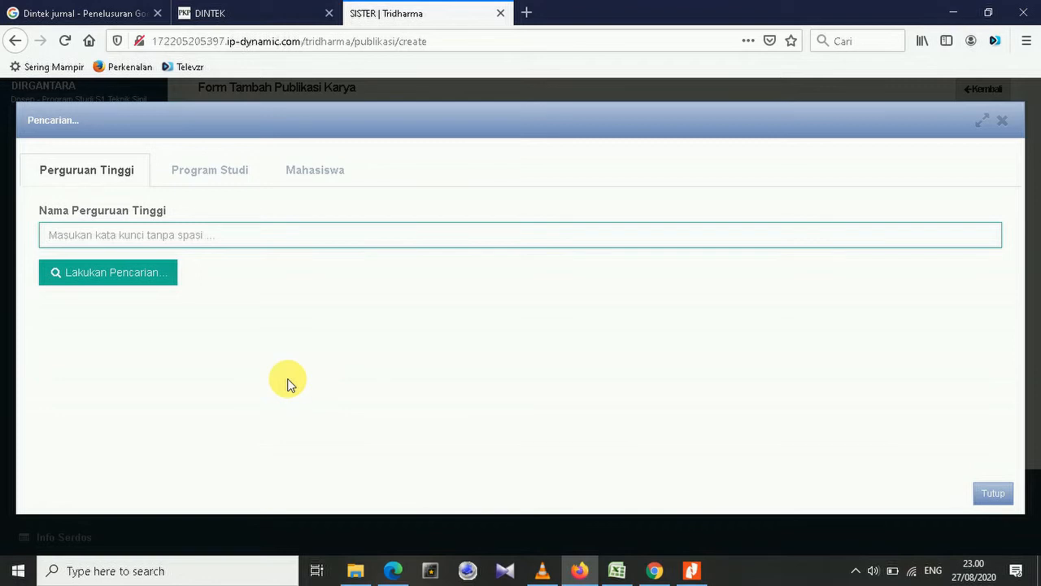
pyautogui.write('Kolaka')
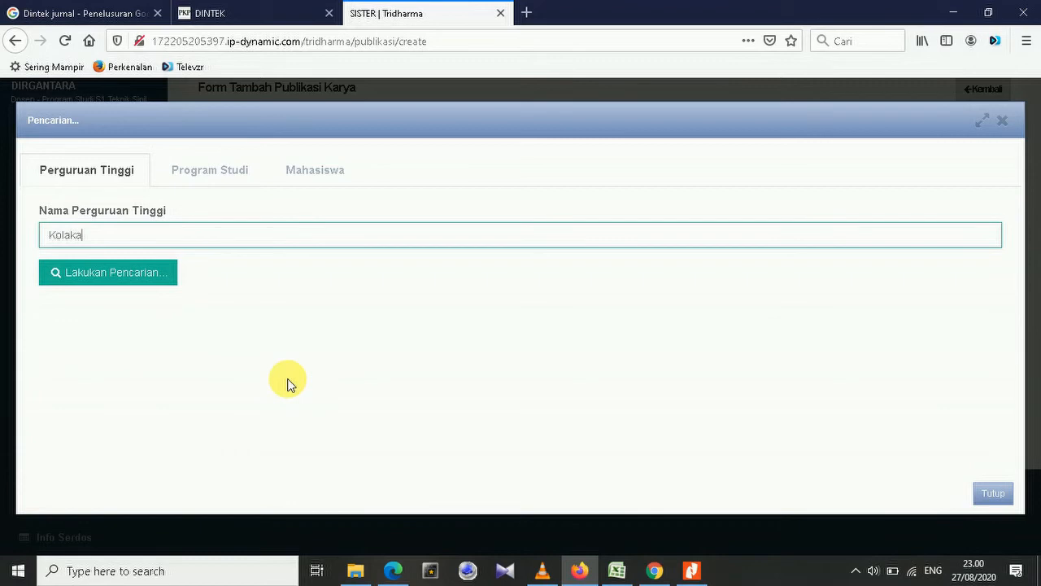
pyautogui.click(124, 278)
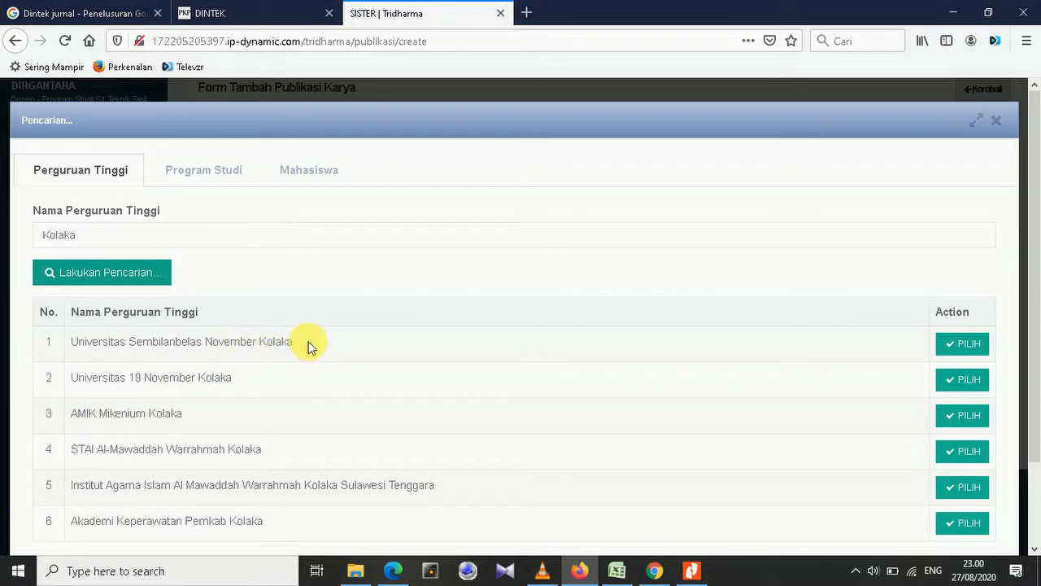
# Retry with the full name, revert to 'Kolaka', and pick Universitas Sembilanbelas November Kolaka.
pyautogui.moveTo(112, 234); pyautogui.dragTo(17, 244)
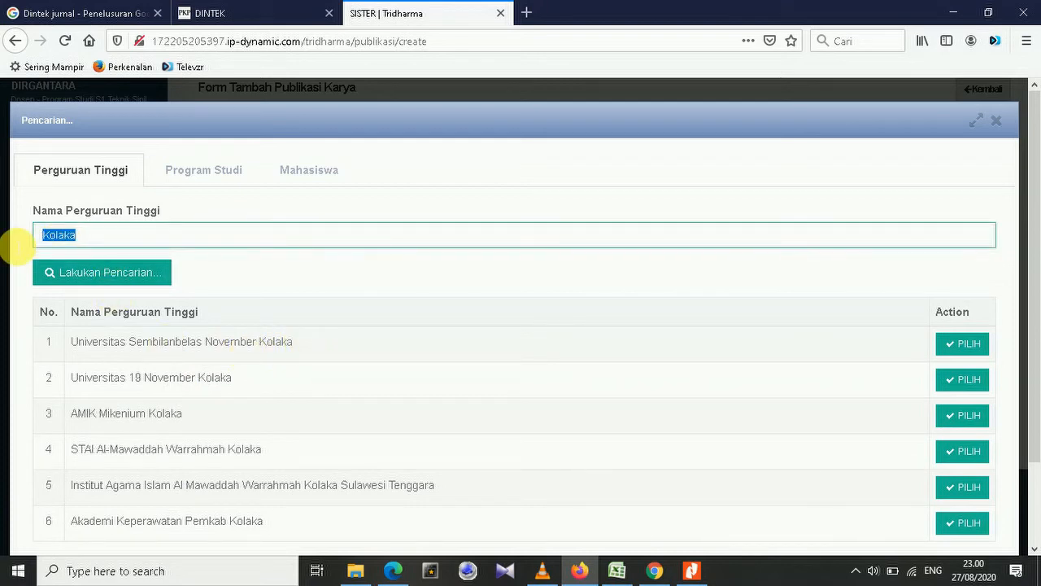
pyautogui.press('Left')
pyautogui.write('Univers')
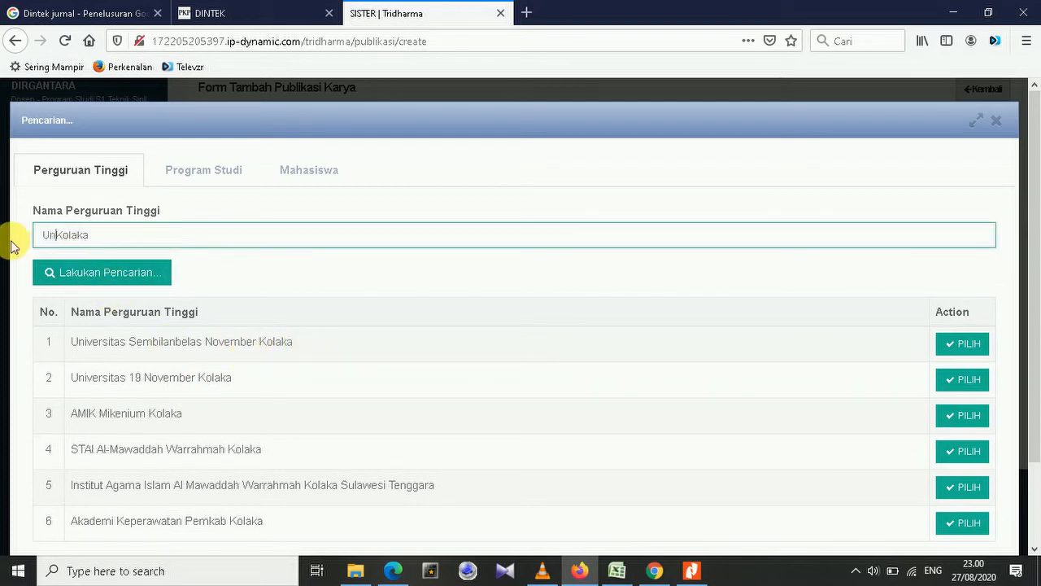
pyautogui.write('itas Sembi')
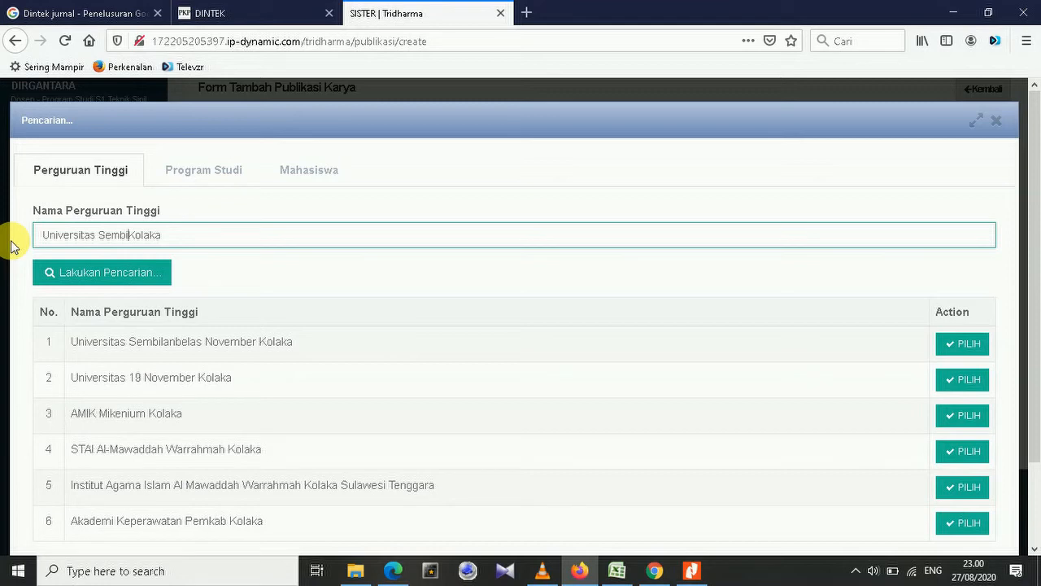
pyautogui.write('lanbelas November')
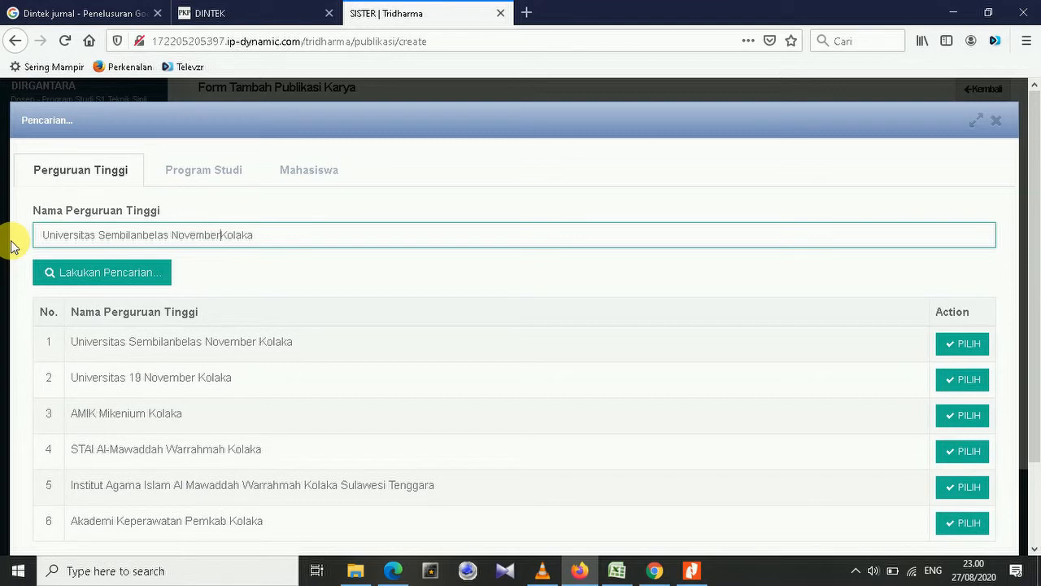
pyautogui.press('Return')
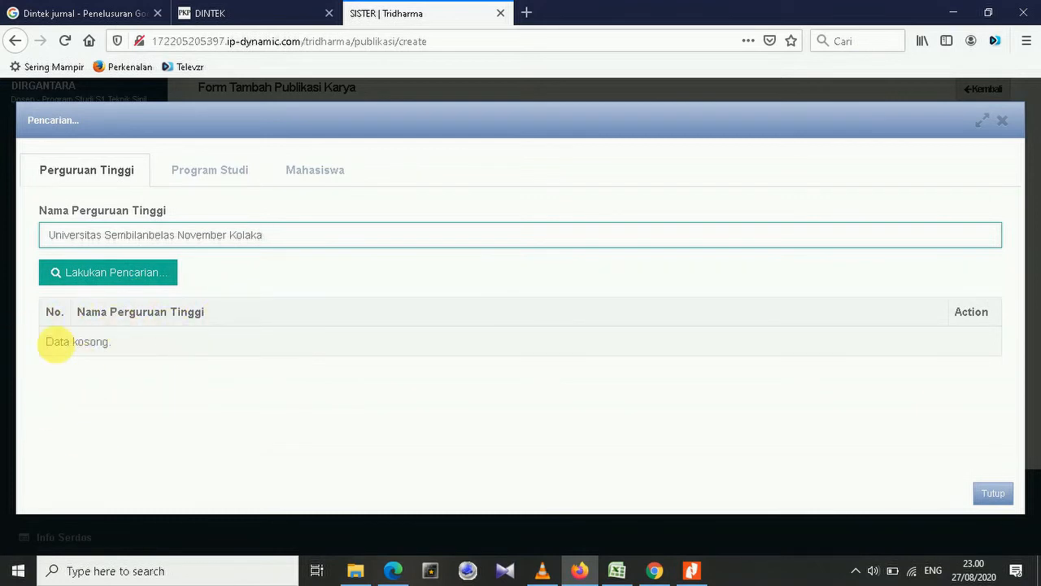
pyautogui.click(231, 235)
pyautogui.press('BackSpace')
pyautogui.press('BackSpace')
pyautogui.press('BackSpace')
pyautogui.press('BackSpace')
pyautogui.press('BackSpace')
pyautogui.press('BackSpace')
pyautogui.press('BackSpace')
pyautogui.press('BackSpace')
pyautogui.press('BackSpace')
pyautogui.press('BackSpace')
pyautogui.press('BackSpace')
pyautogui.press('BackSpace')
pyautogui.press('BackSpace')
pyautogui.press('BackSpace')
pyautogui.press('BackSpace')
pyautogui.press('BackSpace')
pyautogui.press('BackSpace')
pyautogui.press('BackSpace')
pyautogui.press('BackSpace')
pyautogui.press('BackSpace')
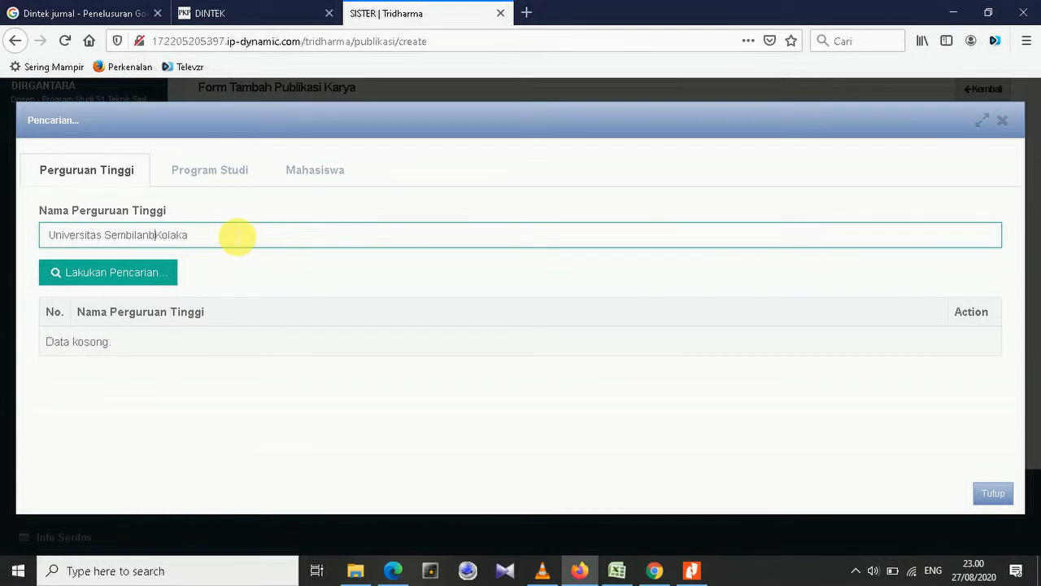
pyautogui.click(162, 277)
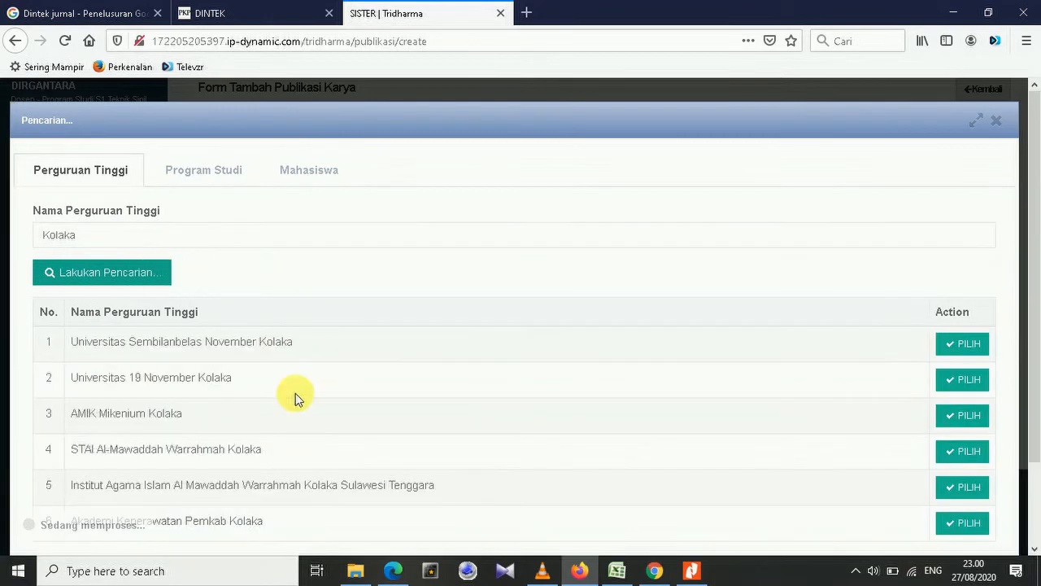
pyautogui.click(972, 349)
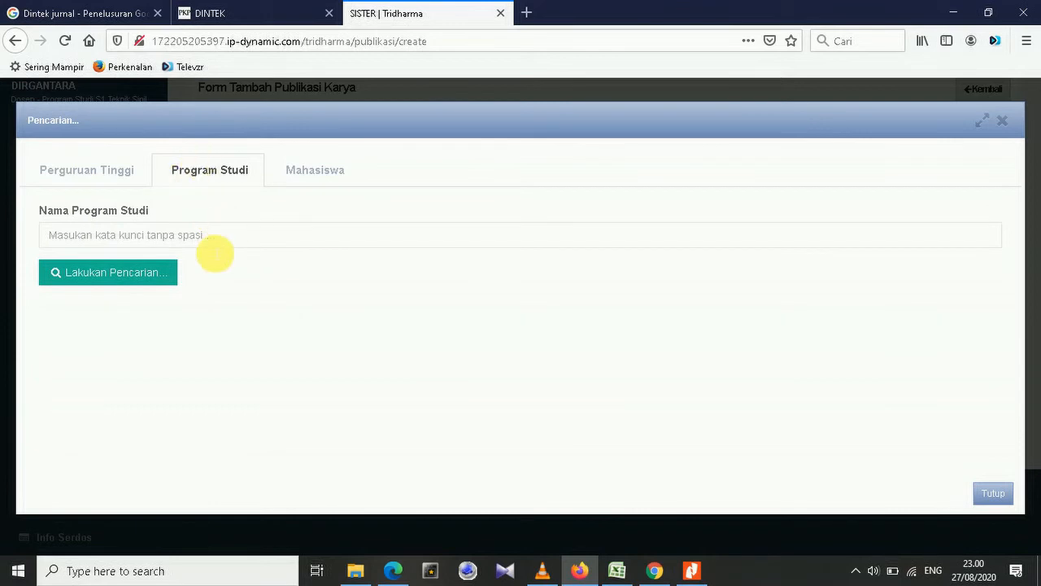
# Search study programmes for 'Sipil' and choose Teknik Sipil.
pyautogui.click(213, 235)
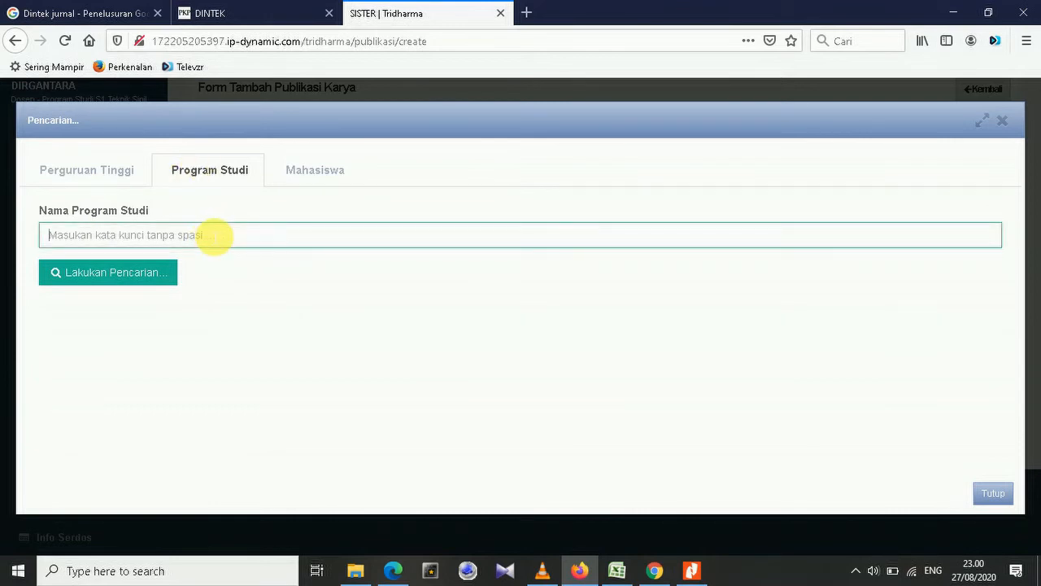
pyautogui.write('Sipil')
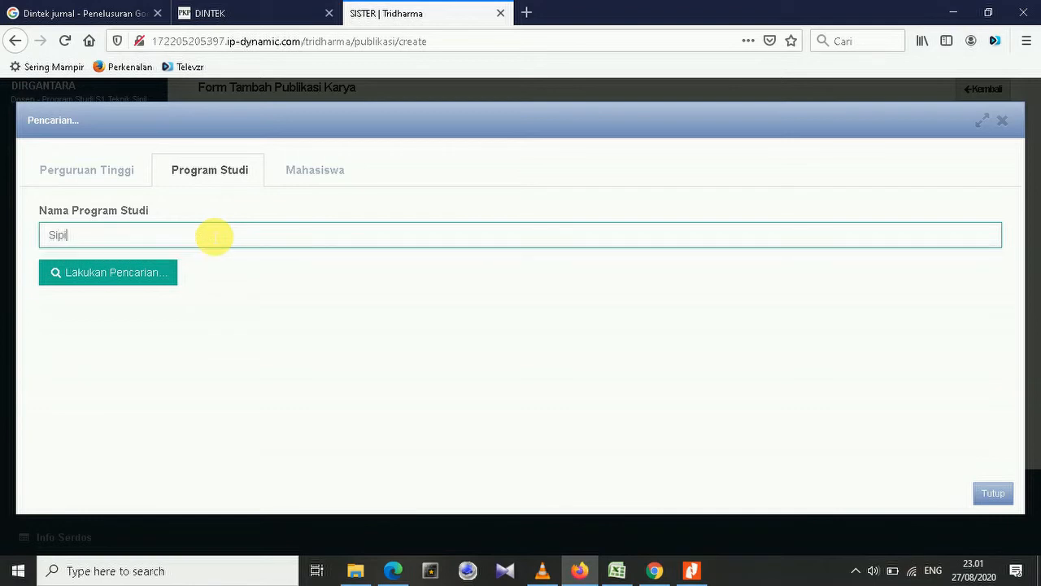
pyautogui.click(111, 272)
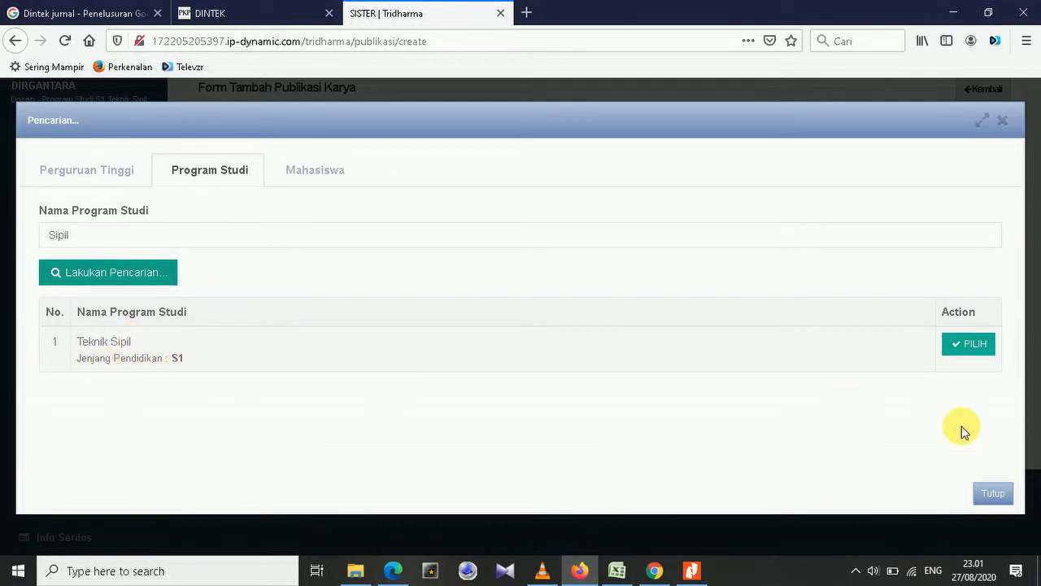
pyautogui.click(972, 348)
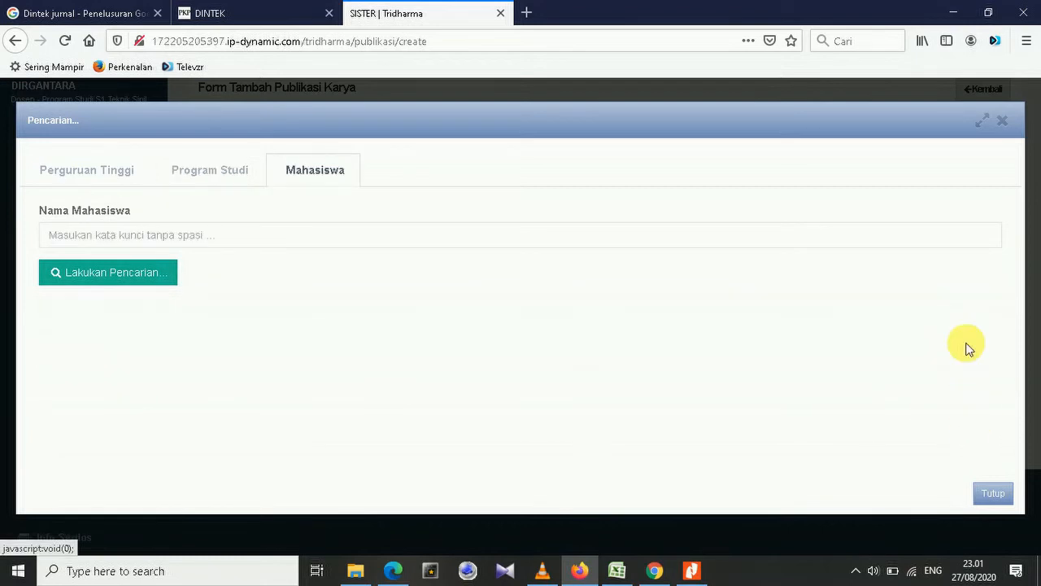
# Search the Mahasiswa tab by the student's name to find the co-author.
pyautogui.click(233, 242)
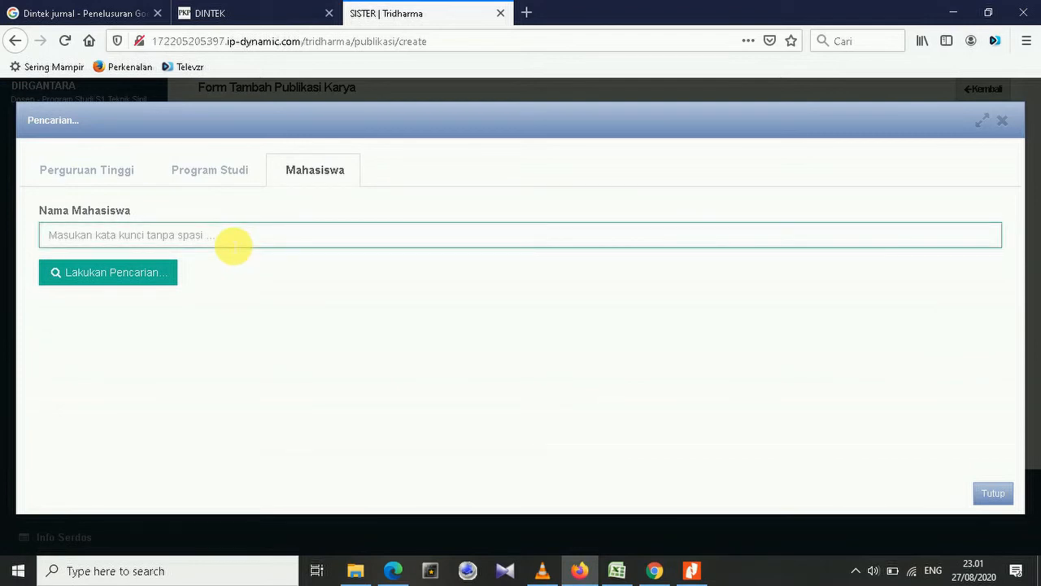
pyautogui.write('Fadhil')
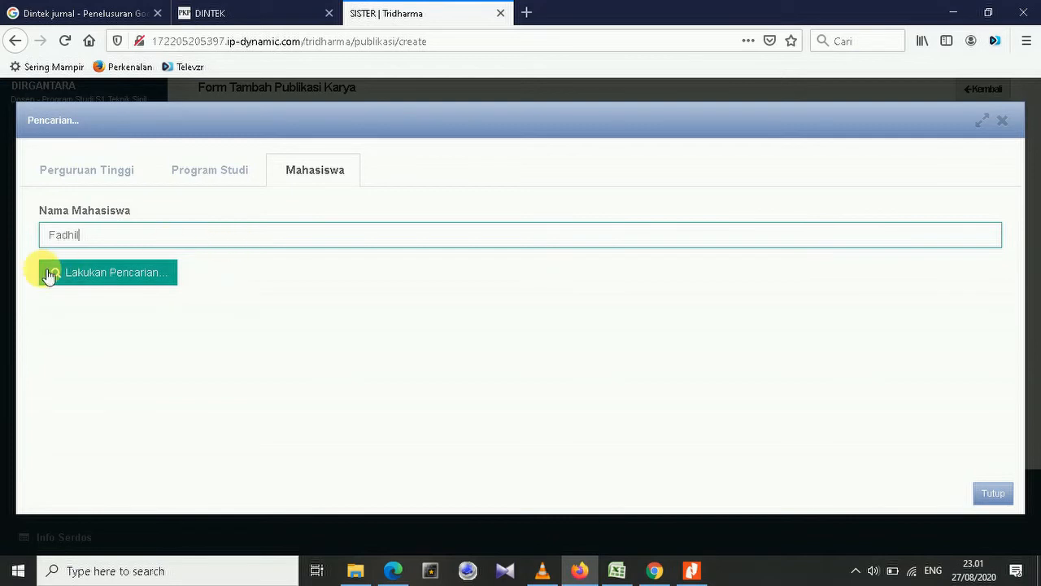
pyautogui.click(135, 278)
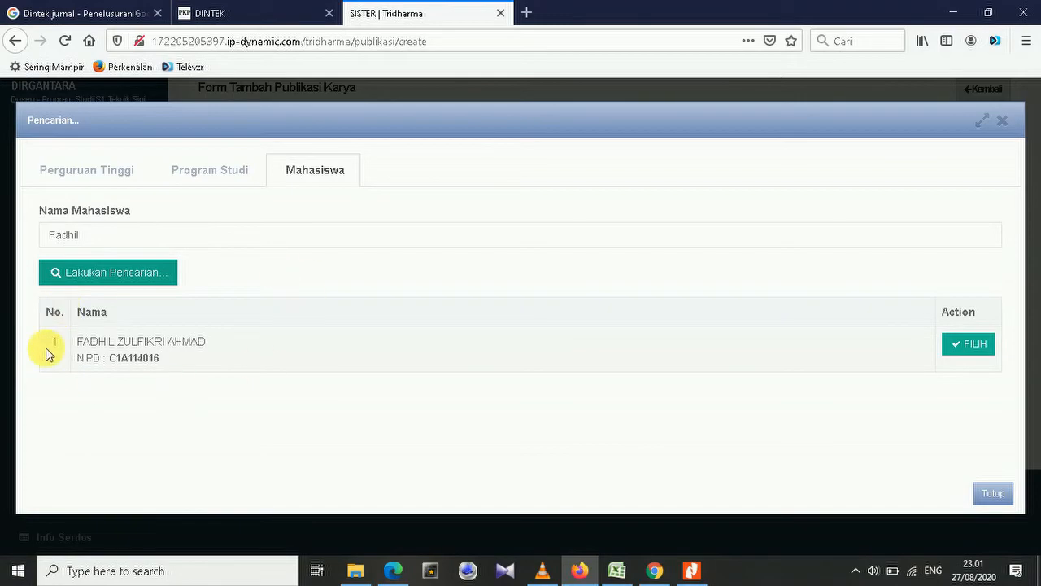
# Add the found student as a co-author under Penulis Mahasiswa.
pyautogui.click(966, 346)
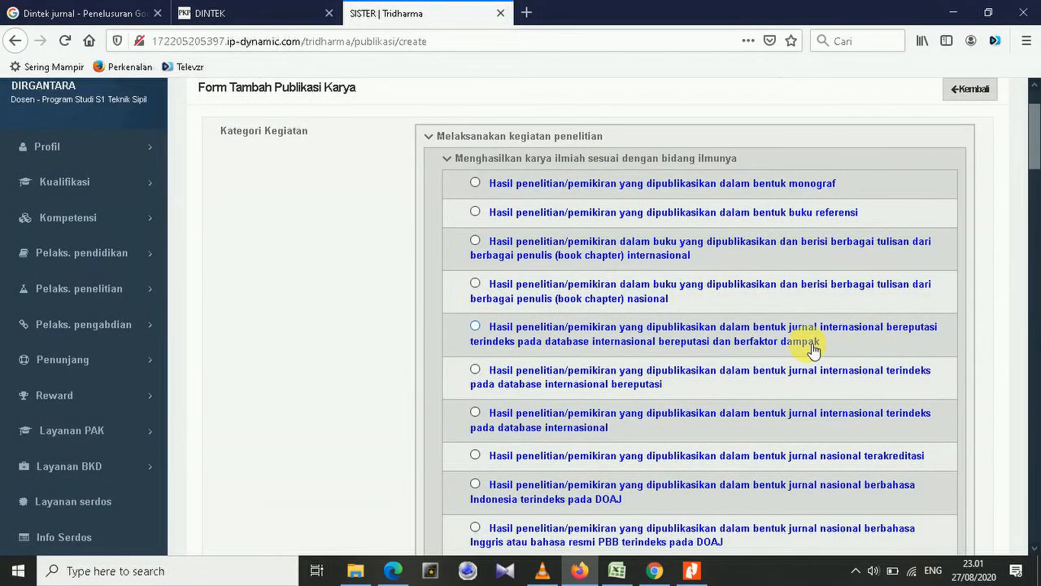
pyautogui.scroll(-4, 813, 348)
pyautogui.scroll(-15, 814, 348)
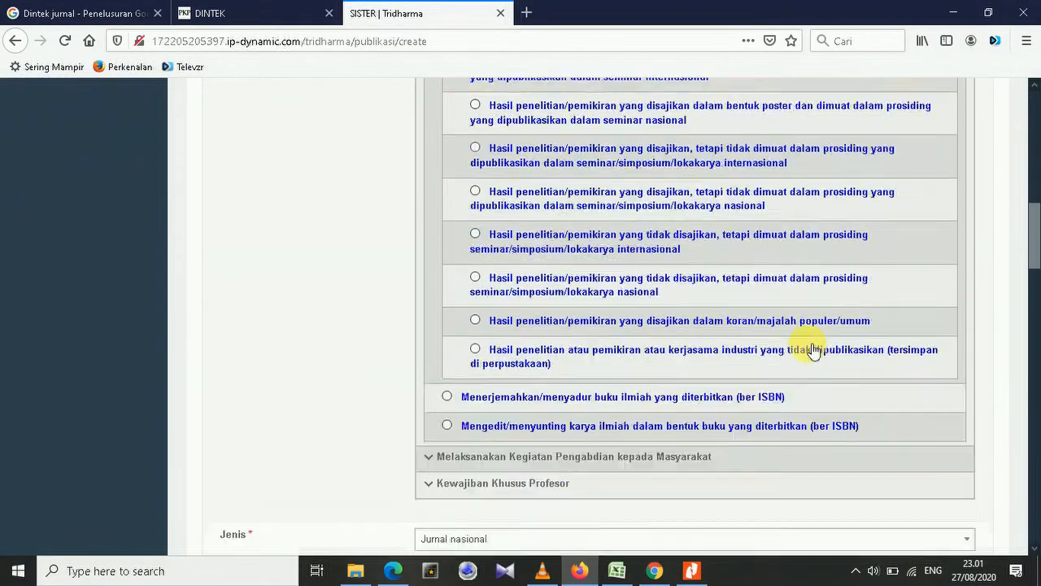
pyautogui.scroll(-12, 813, 350)
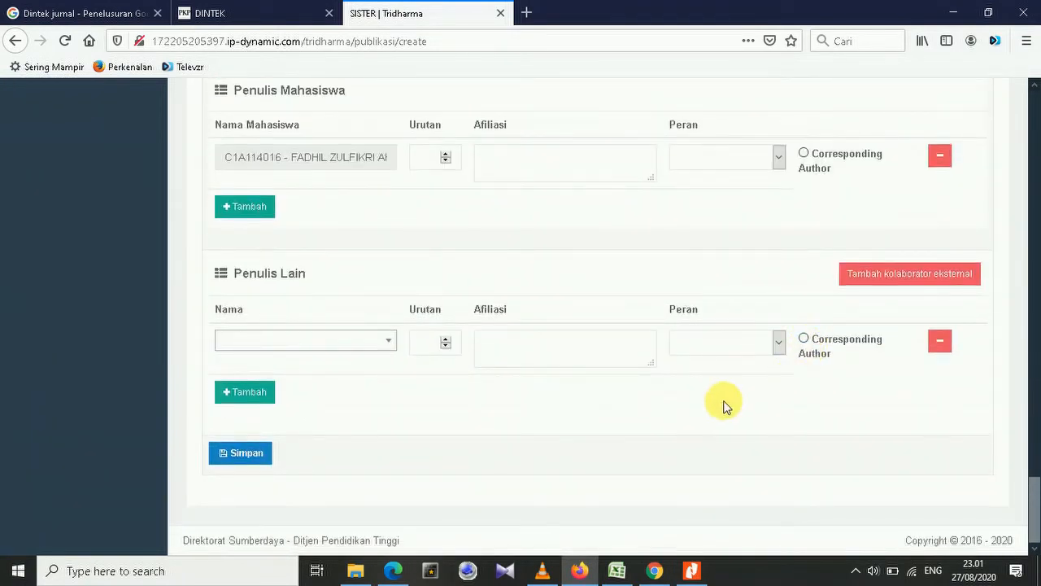
# Scroll through the Form Tambah Publikasi Karya to review all filled-in fields and authors.
pyautogui.scroll(2, 721, 406)
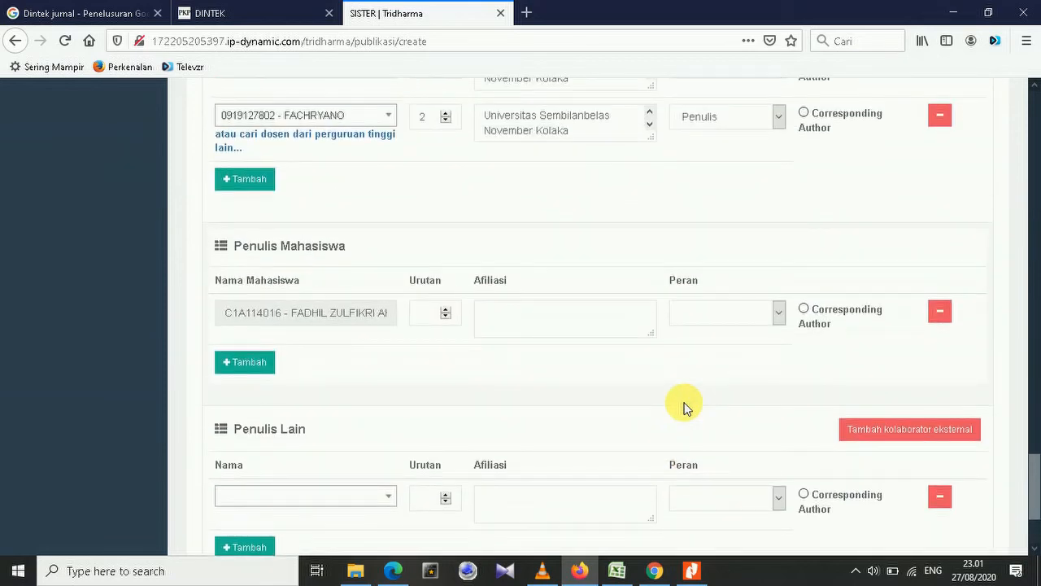
pyautogui.scroll(3, 679, 412)
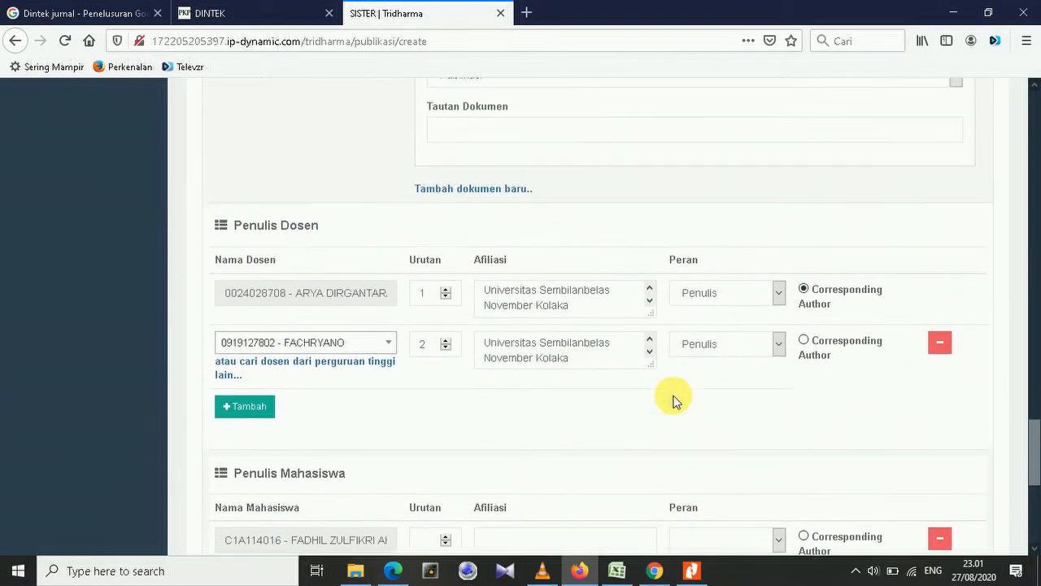
pyautogui.scroll(-5, 672, 399)
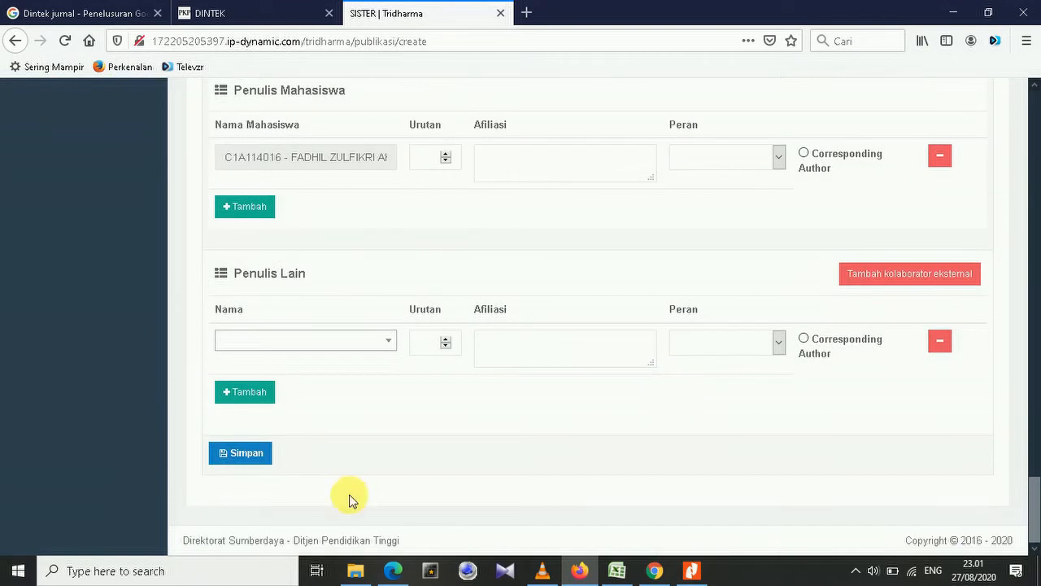
pyautogui.scroll(9, 606, 455)
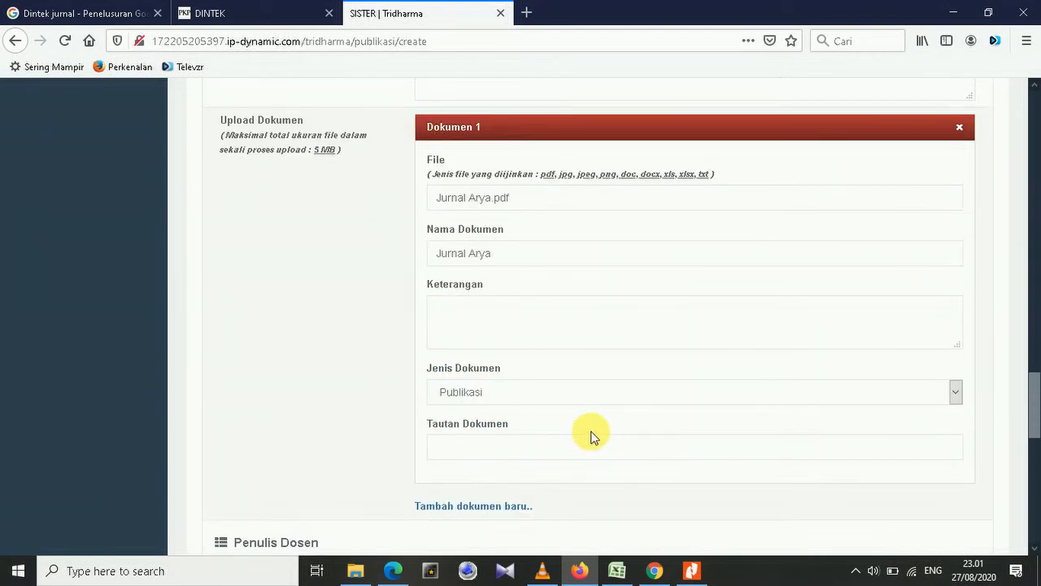
pyautogui.scroll(7, 591, 437)
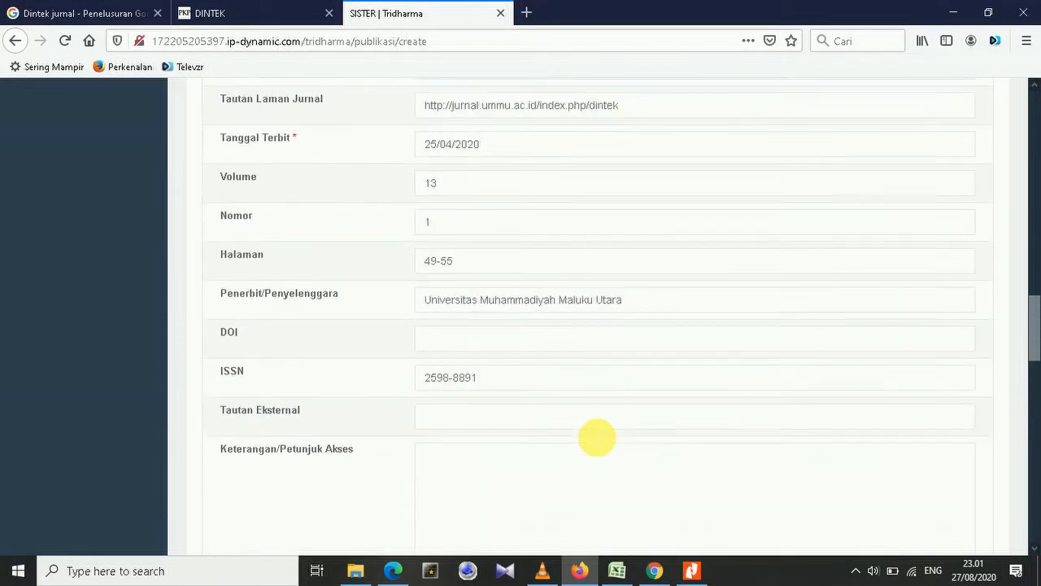
pyautogui.scroll(5, 597, 437)
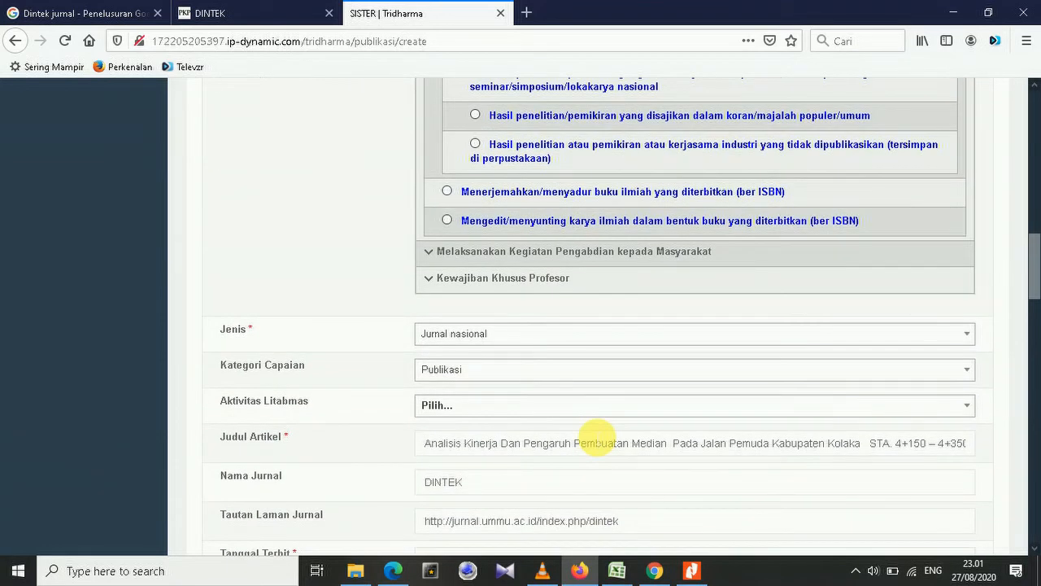
pyautogui.scroll(-2, 596, 437)
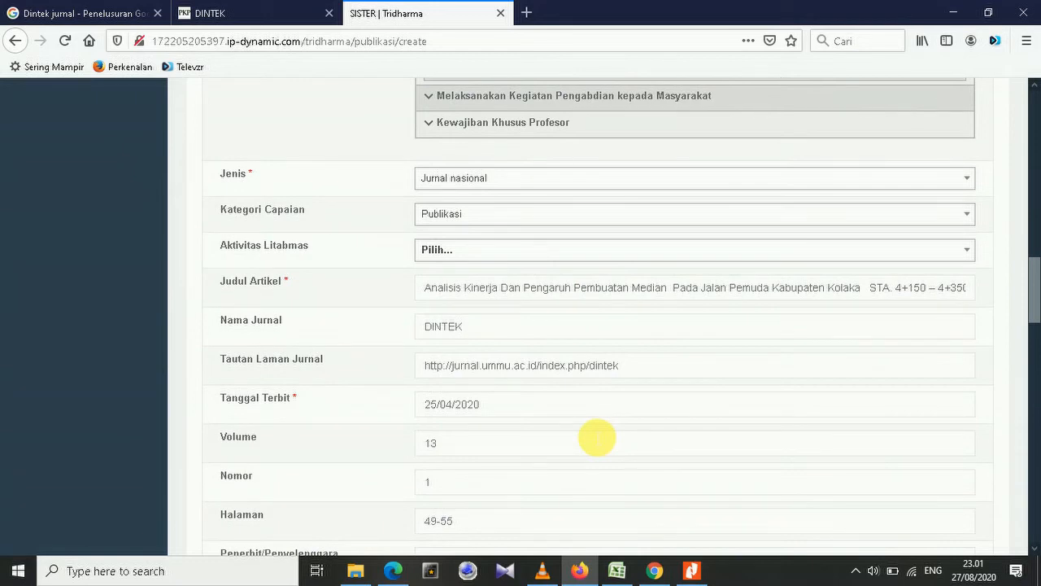
pyautogui.scroll(-4, 597, 437)
pyautogui.scroll(-2, 590, 437)
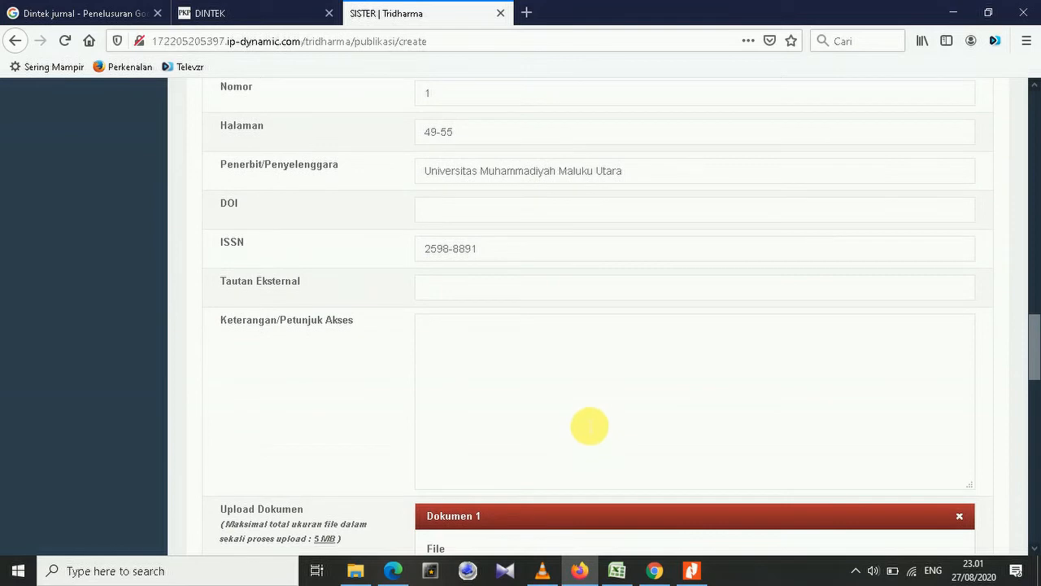
pyautogui.scroll(6, 590, 421)
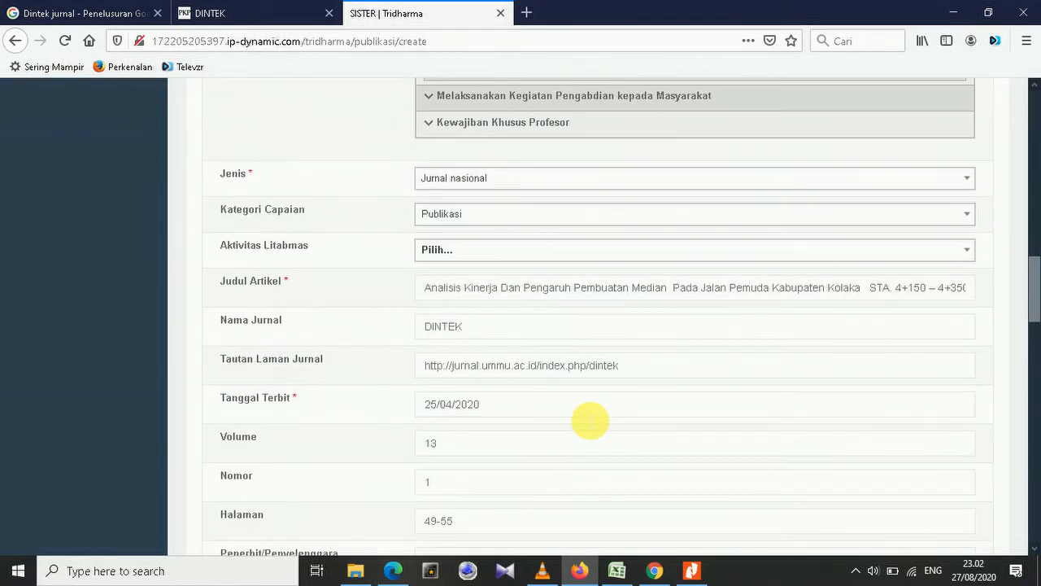
pyautogui.scroll(-10, 590, 421)
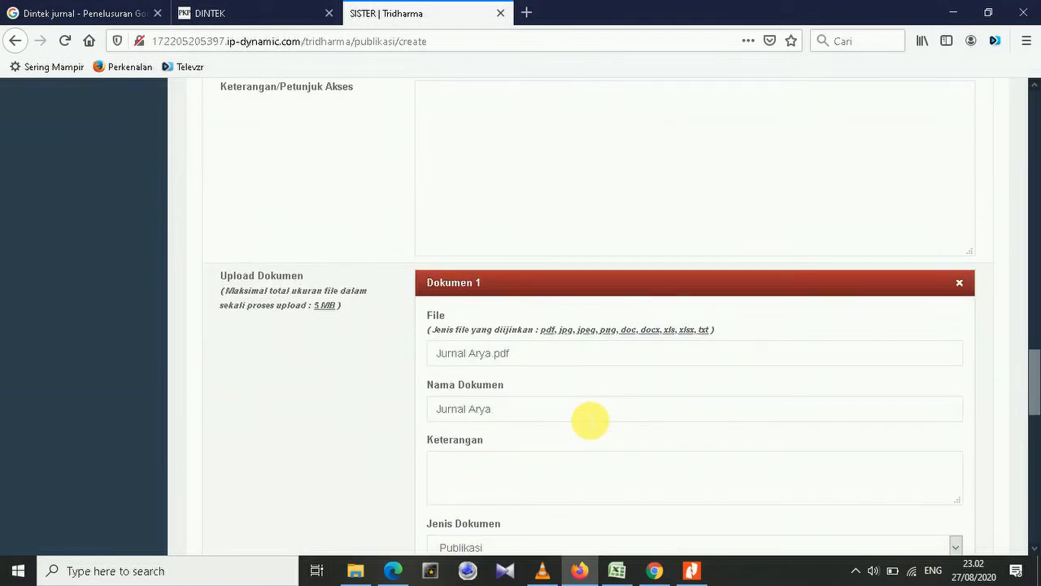
pyautogui.scroll(-14, 590, 420)
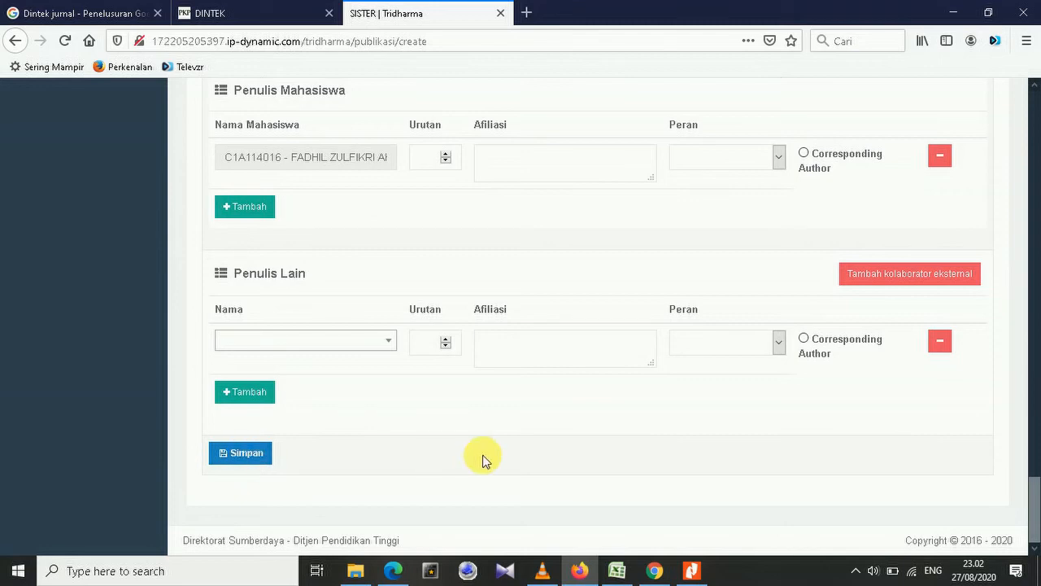
pyautogui.scroll(13, 484, 460)
pyautogui.scroll(20, 488, 461)
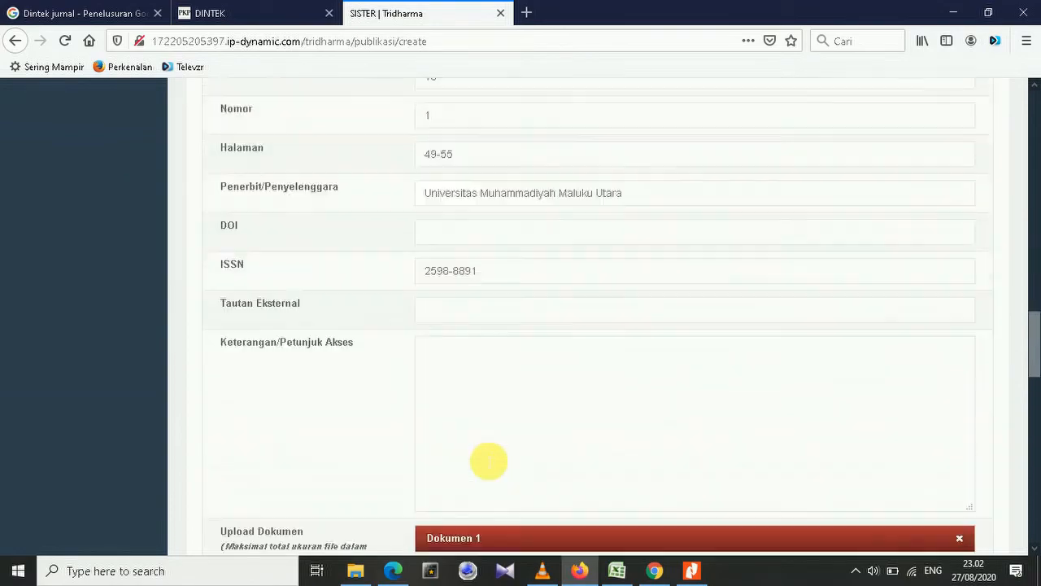
pyautogui.scroll(5, 488, 461)
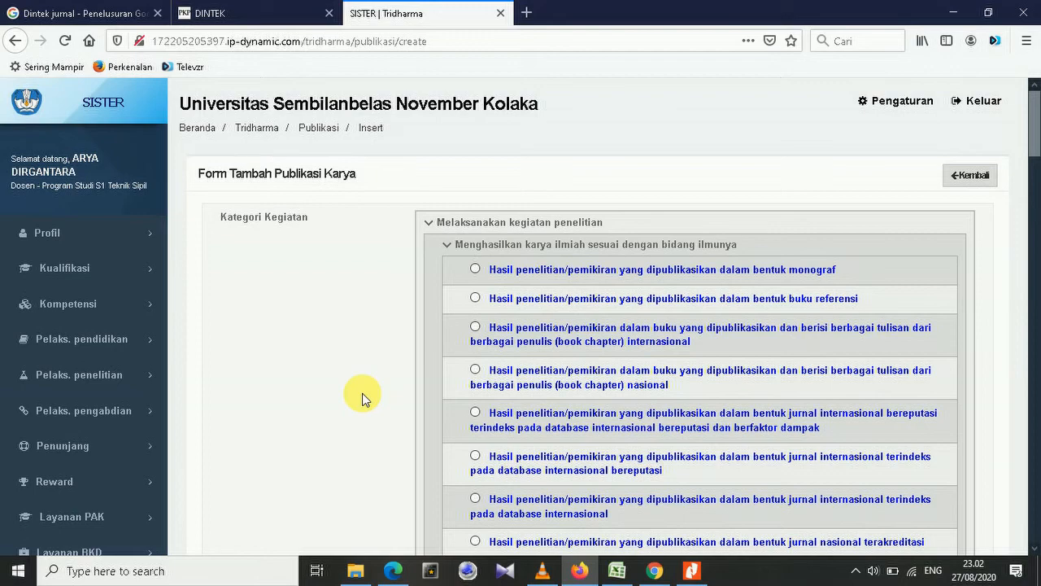
pyautogui.scroll(-10, 336, 378)
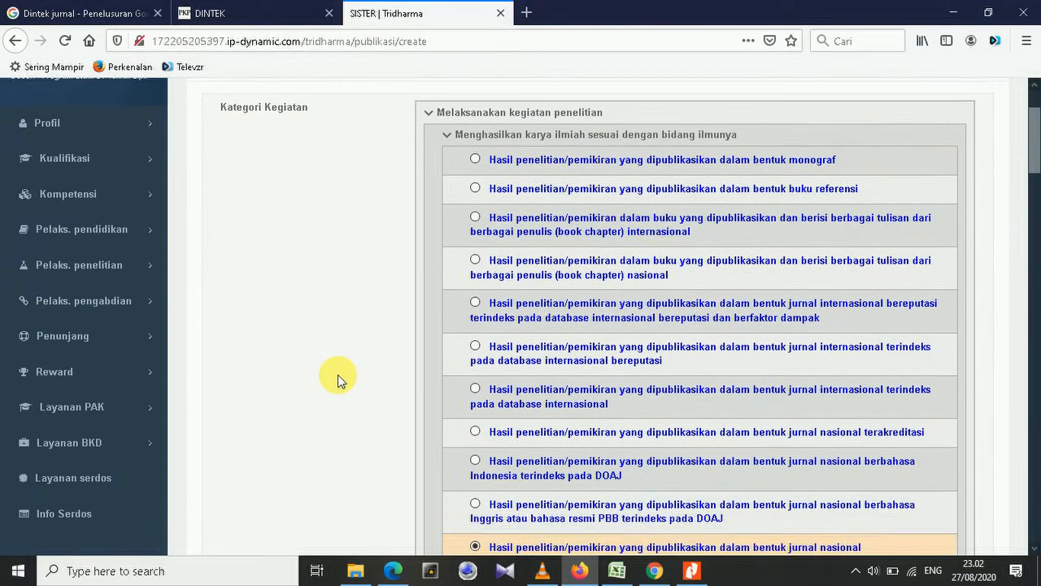
pyautogui.scroll(-12, 338, 374)
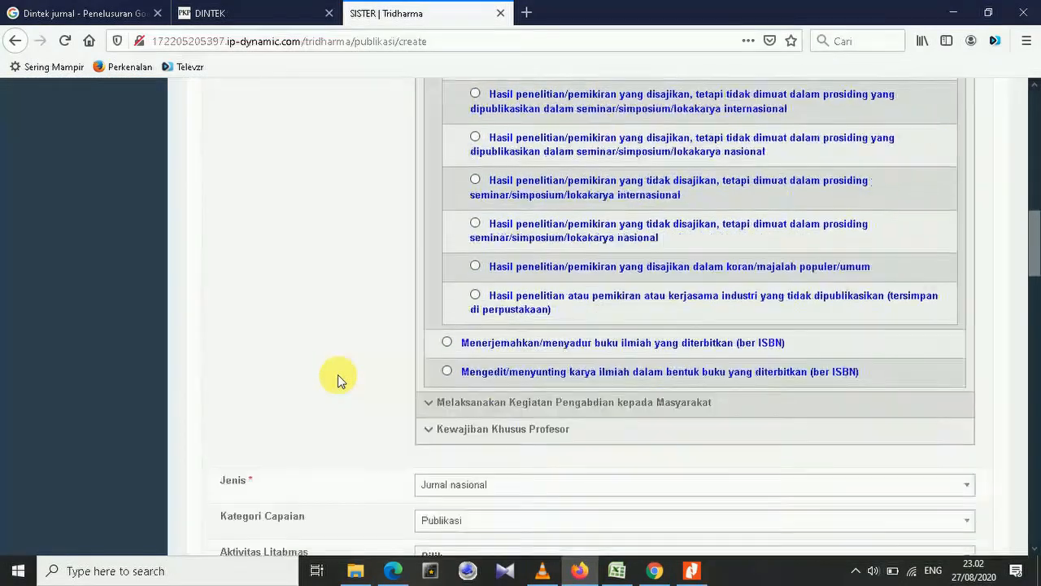
pyautogui.scroll(-15, 482, 347)
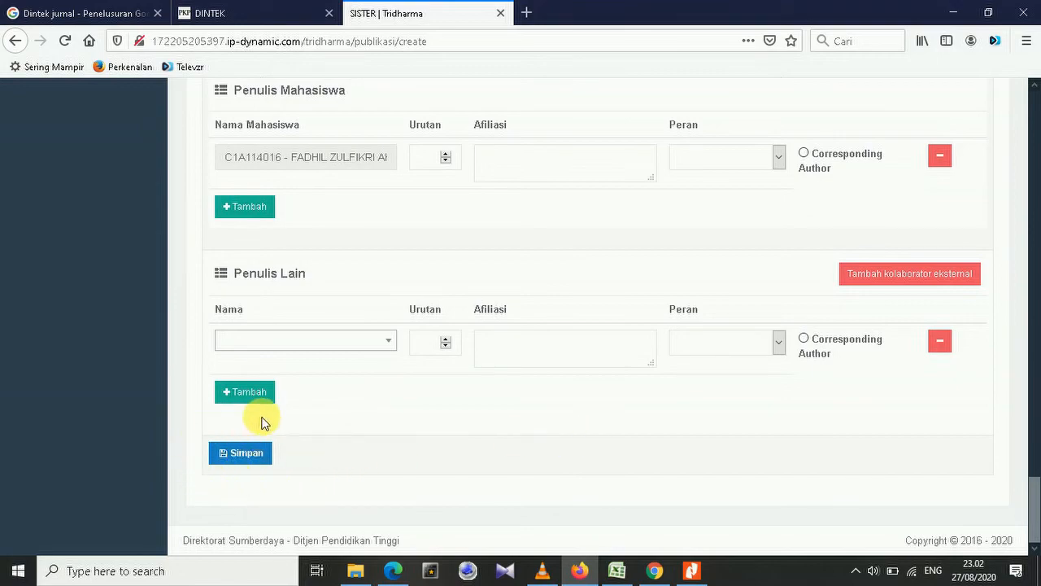
pyautogui.scroll(15, 631, 449)
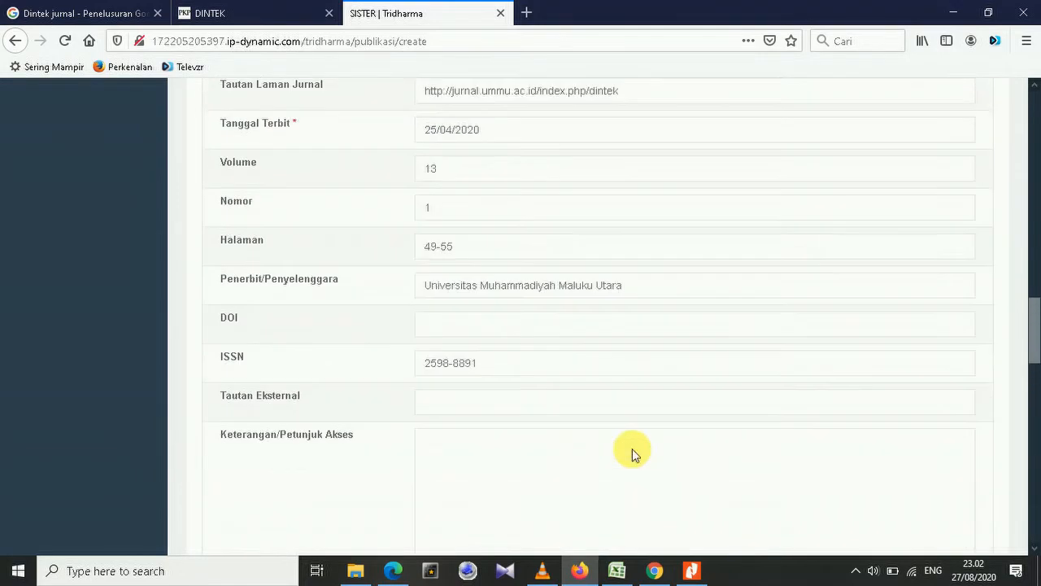
pyautogui.scroll(15, 632, 448)
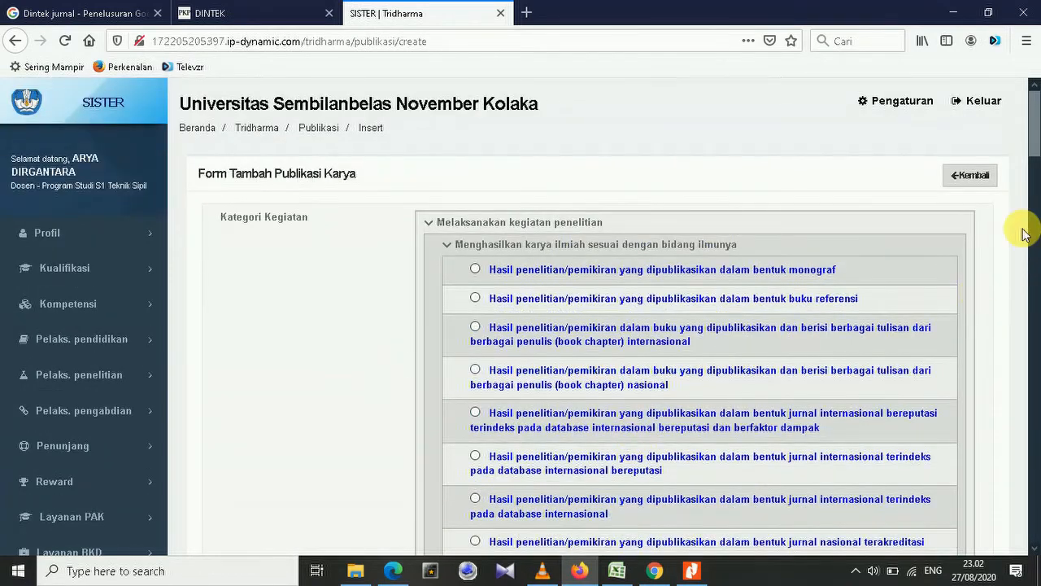
# Leave the form and return to the Publikasi Karya list showing the new 25 April 2020 entry.
pyautogui.click(974, 176)
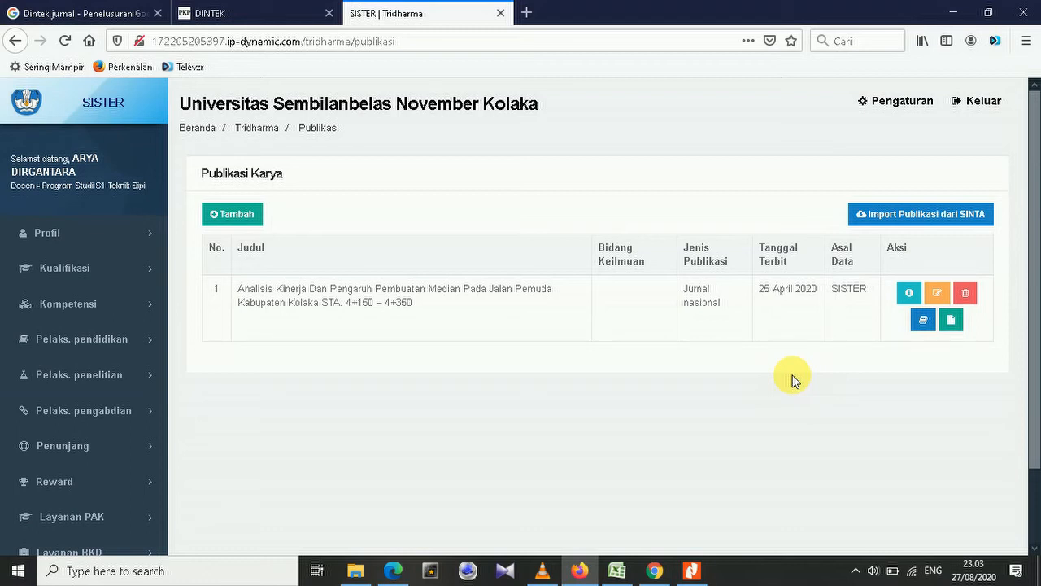
# Reopen the Analisis Kinerja record via Ubah Data and scroll through its PDF and author entries.
pyautogui.click(940, 298)
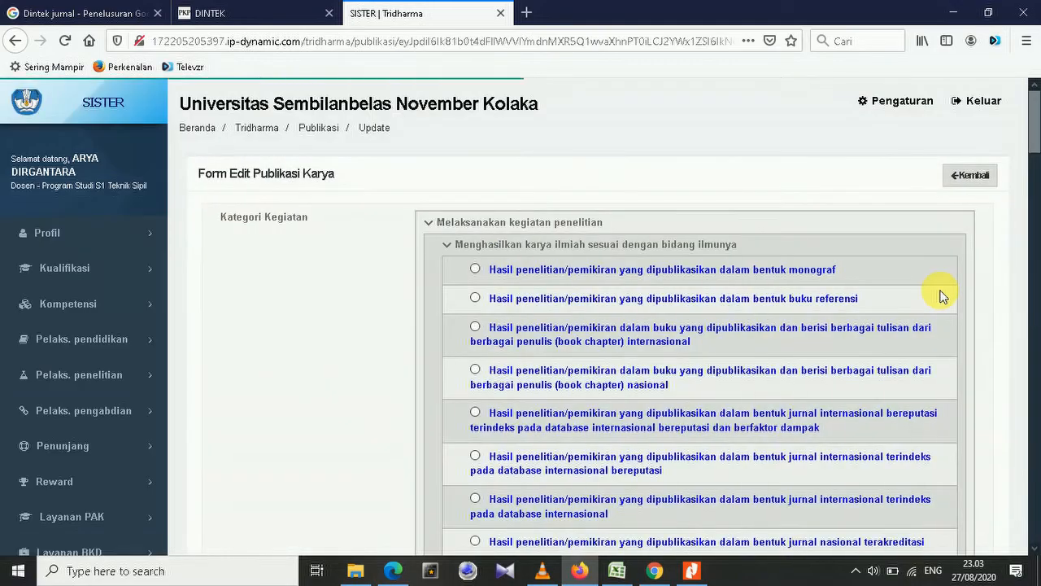
pyautogui.scroll(-1, 873, 346)
pyautogui.scroll(-15, 873, 346)
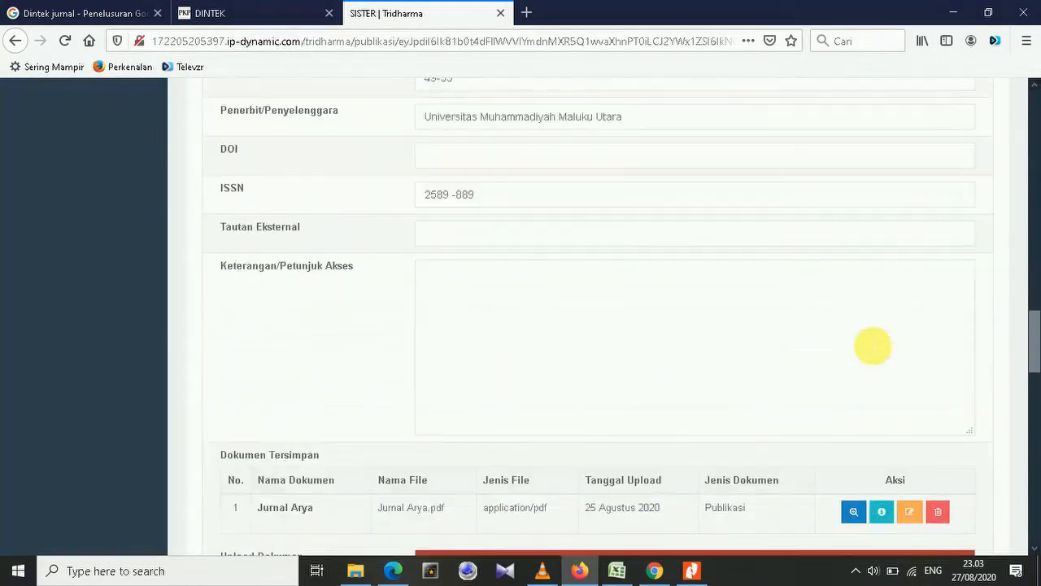
pyautogui.scroll(-8, 872, 346)
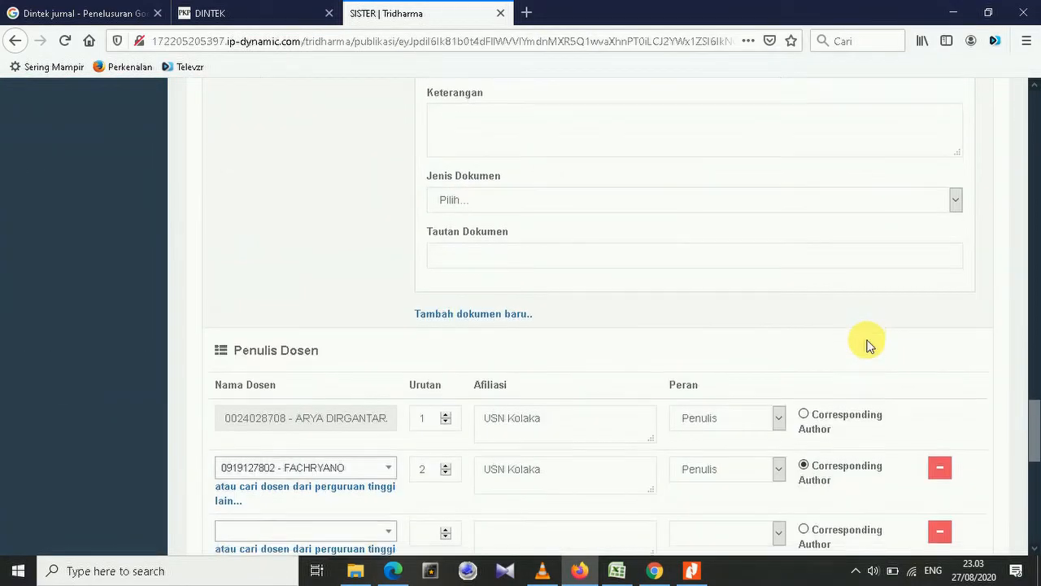
pyautogui.scroll(-4, 868, 346)
pyautogui.scroll(3, 868, 345)
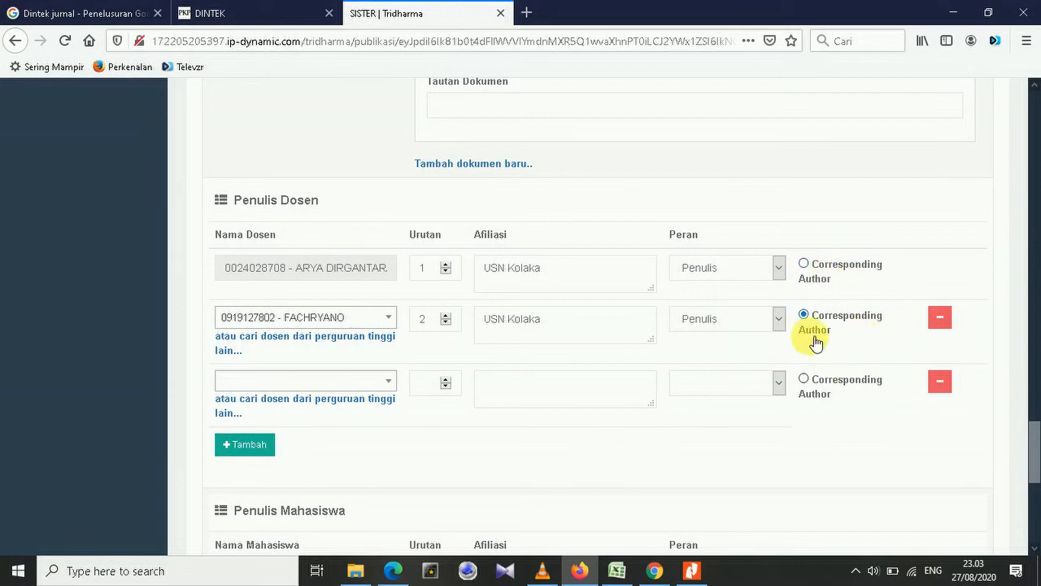
pyautogui.scroll(-4, 862, 300)
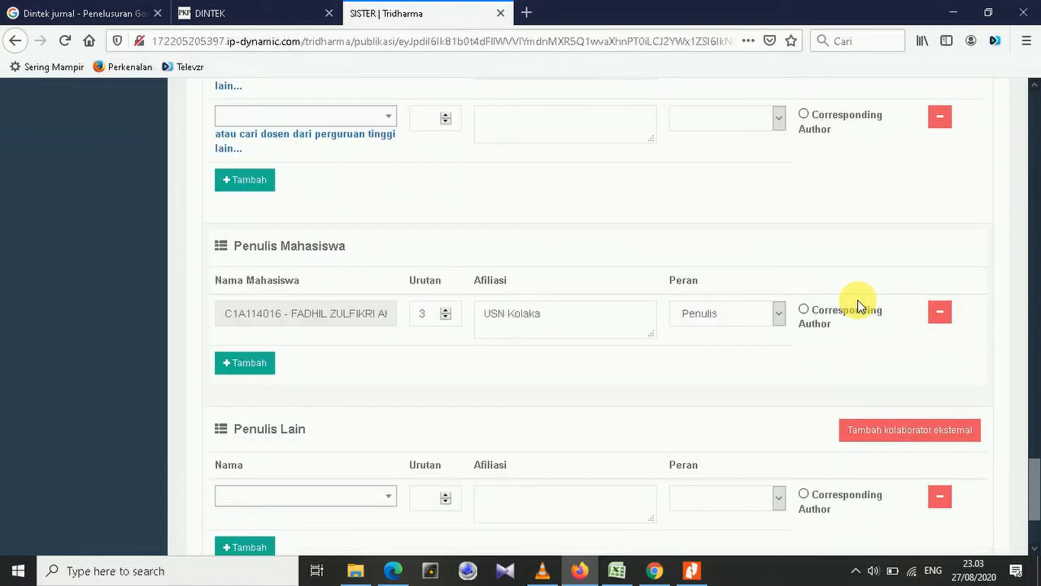
pyautogui.scroll(-2, 860, 306)
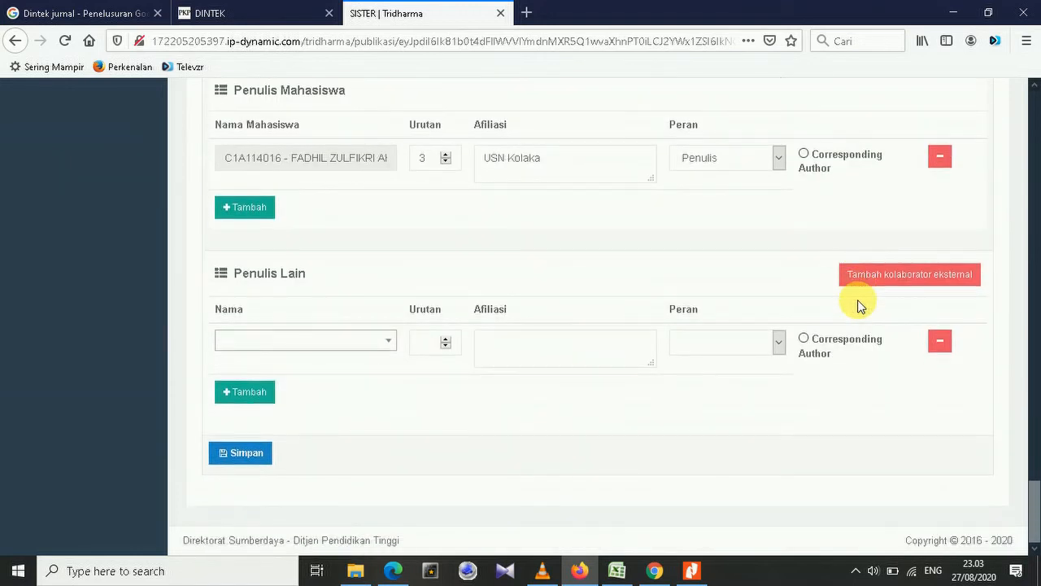
# Save the edited publication record and scroll through to review the Penulis Dosen author list.
pyautogui.click(247, 457)
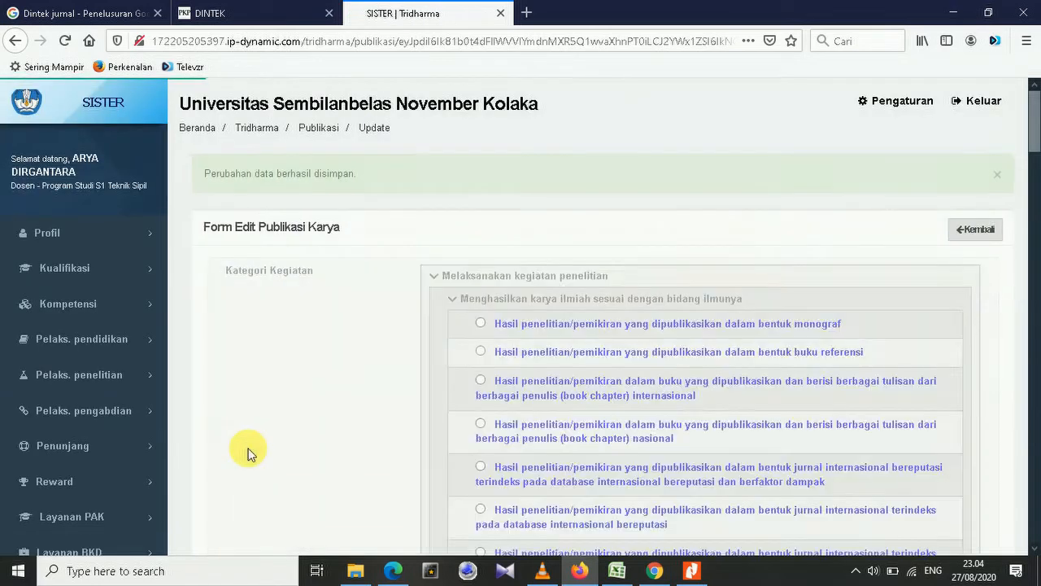
pyautogui.scroll(-20, 658, 357)
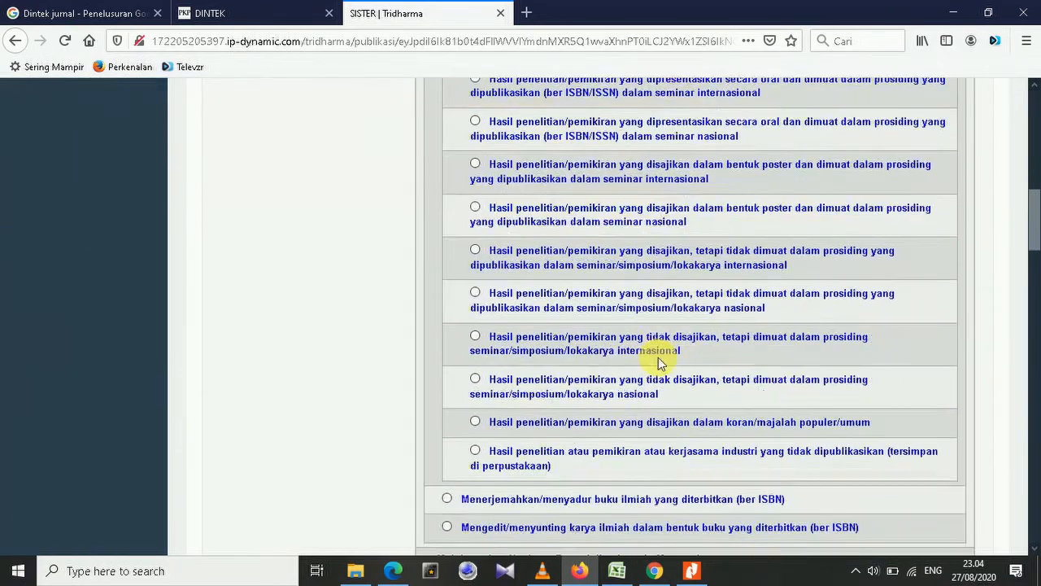
pyautogui.scroll(-20, 664, 364)
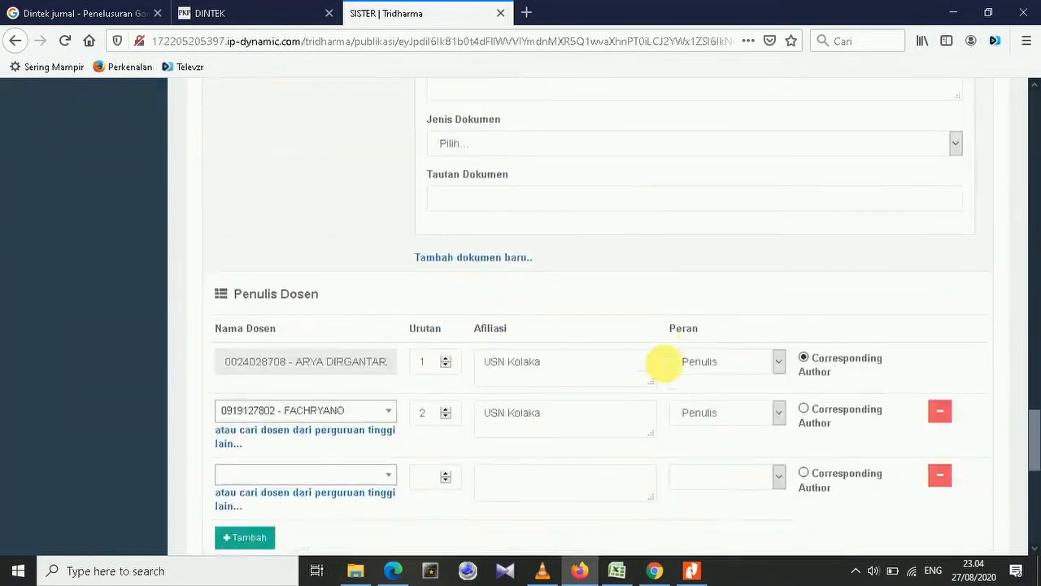
pyautogui.scroll(5, 680, 366)
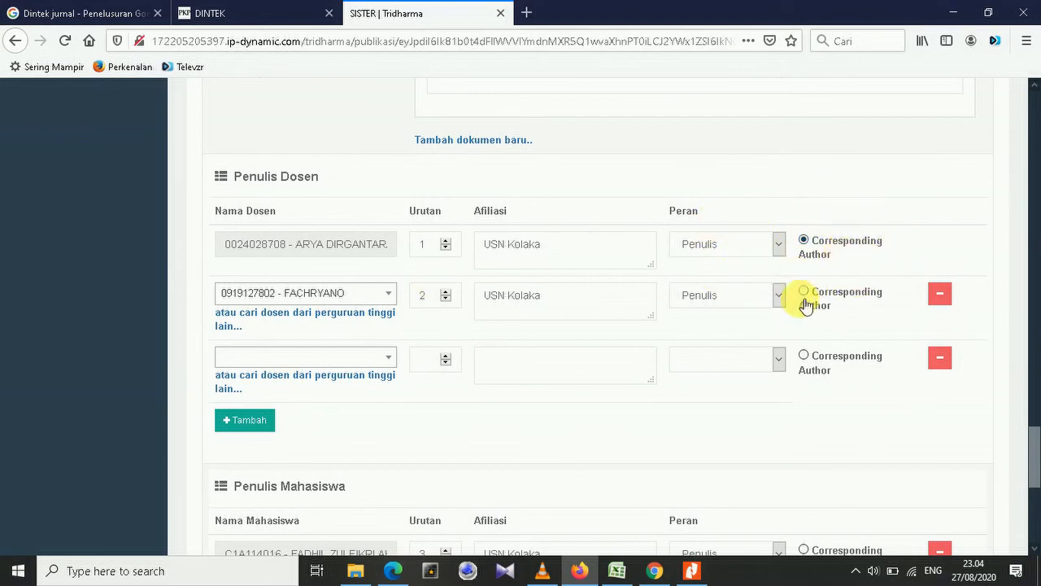
pyautogui.scroll(-8, 754, 363)
pyautogui.scroll(5, 754, 363)
pyautogui.scroll(-5, 755, 363)
# Save the record again, recheck the author lists, then save it a final time.
pyautogui.click(250, 453)
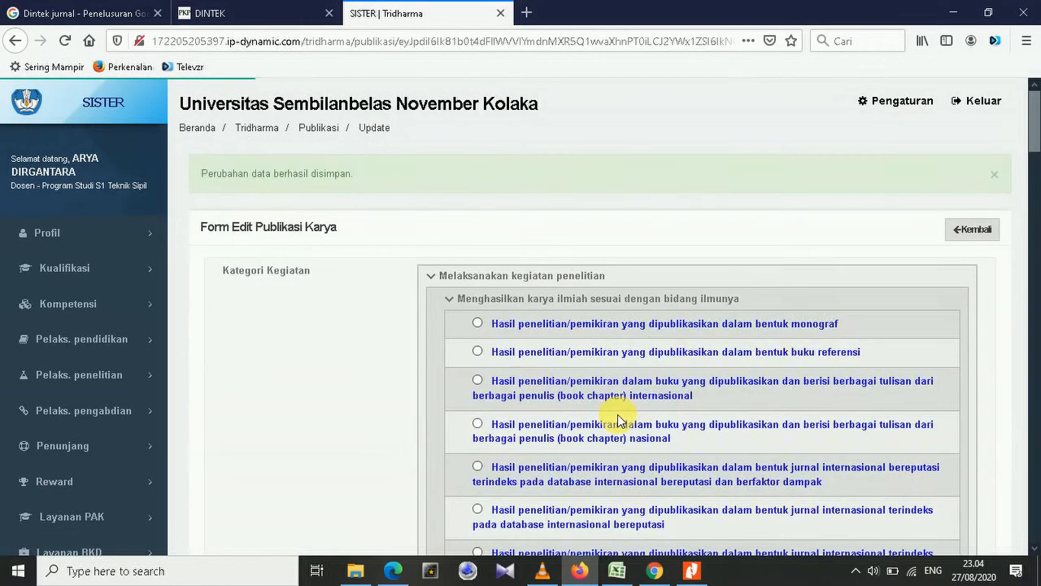
pyautogui.scroll(-20, 617, 417)
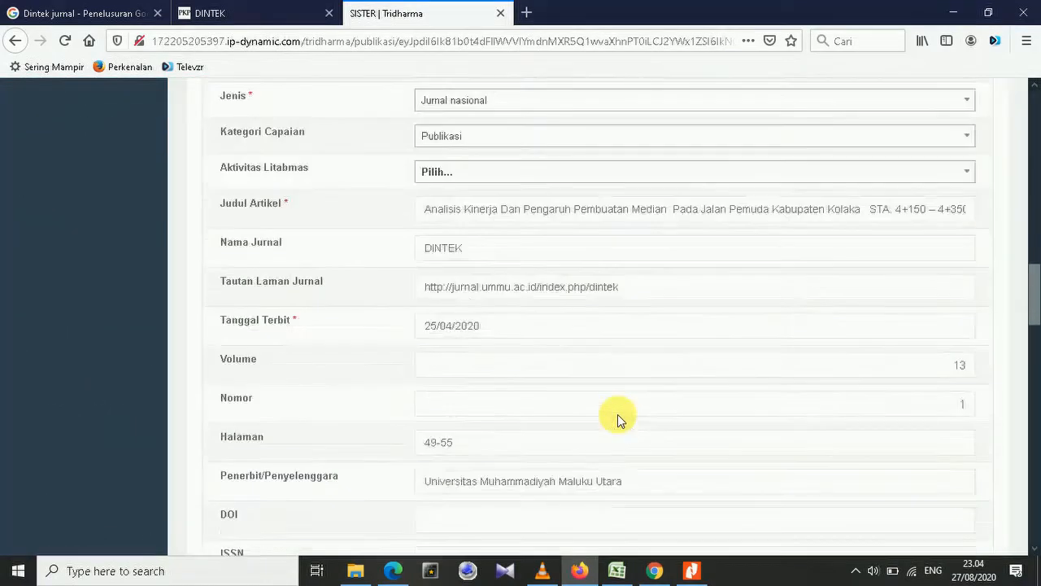
pyautogui.scroll(-12, 618, 414)
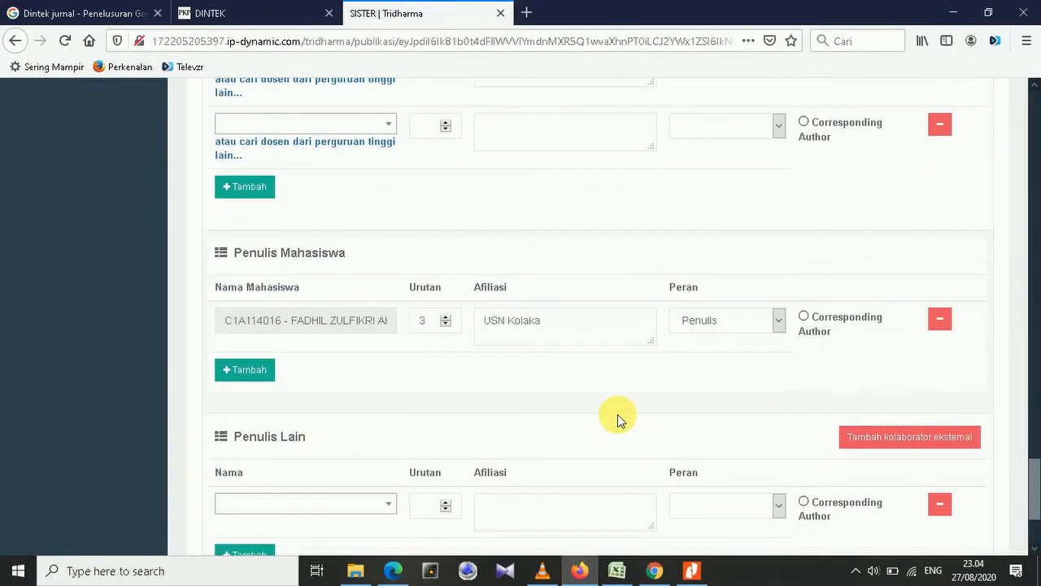
pyautogui.scroll(4, 617, 414)
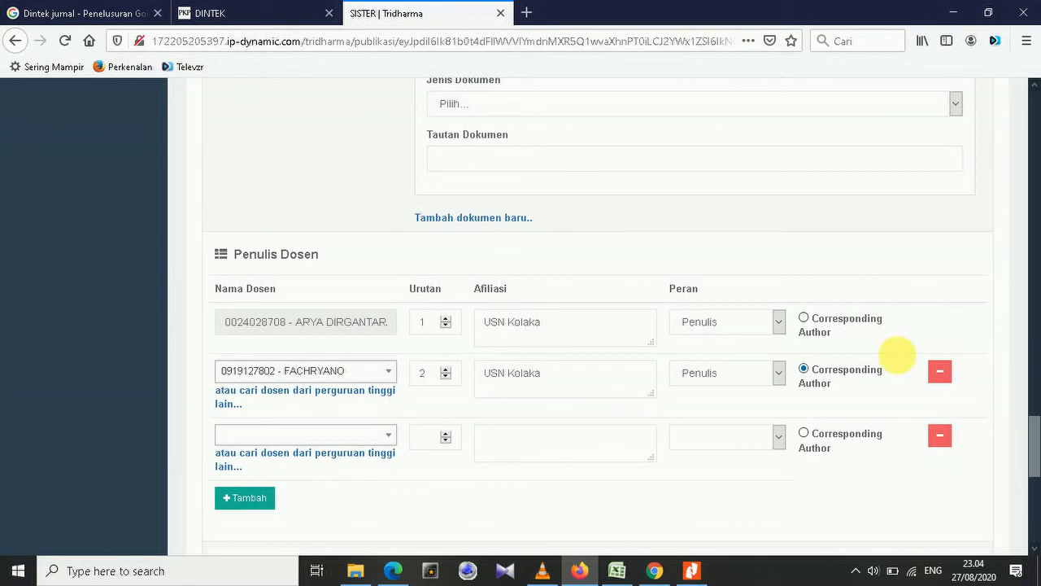
pyautogui.scroll(-1, 852, 384)
pyautogui.scroll(-6, 853, 384)
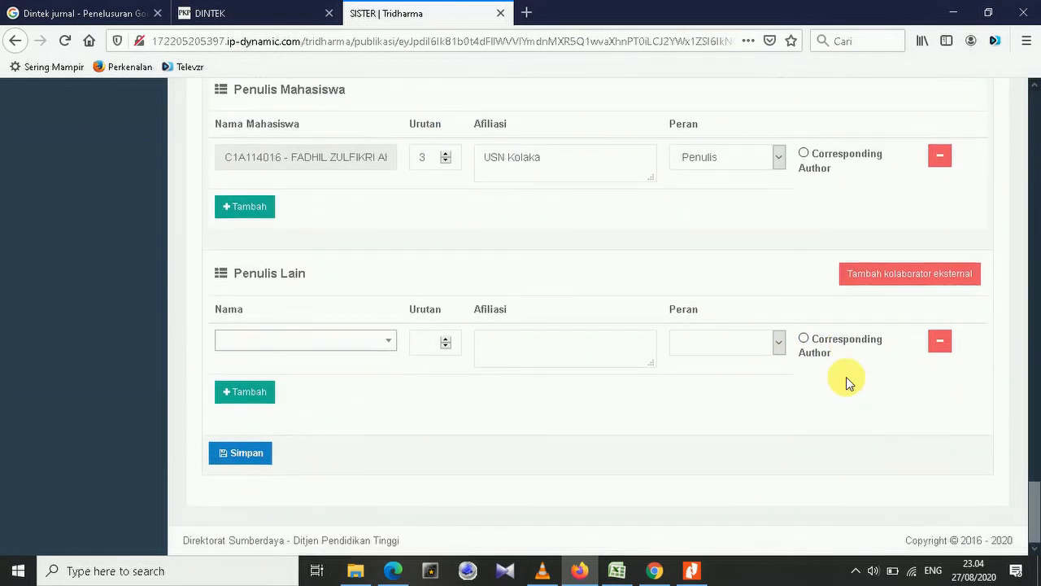
pyautogui.click(236, 453)
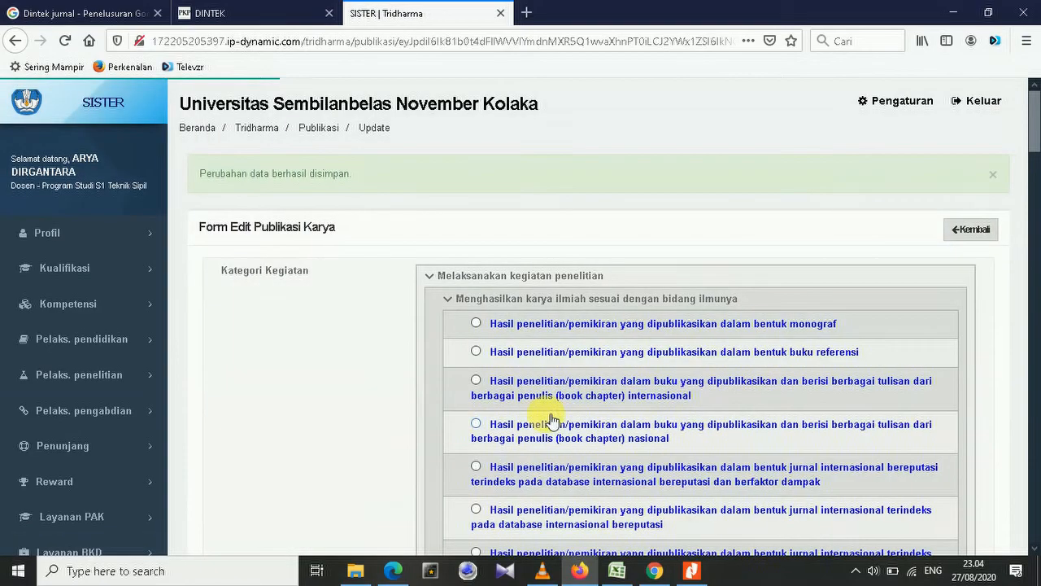
# Check the 'Perubahan data berhasil disimpan' confirmation, then return to the Publikasi Karya list with Kembali.
pyautogui.scroll(-2, 663, 388)
pyautogui.scroll(-20, 662, 388)
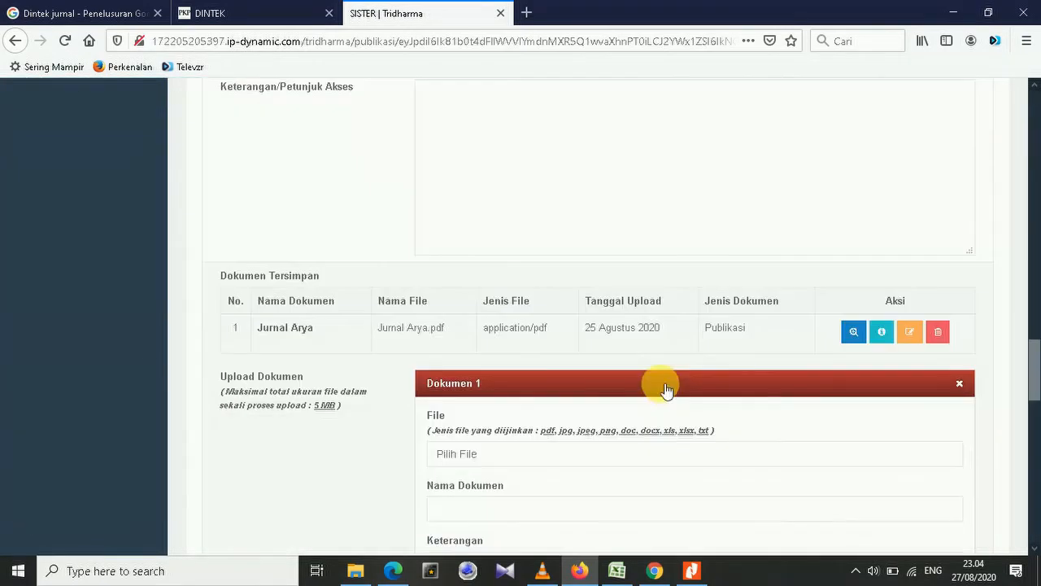
pyautogui.scroll(-6, 666, 392)
pyautogui.scroll(4, 818, 353)
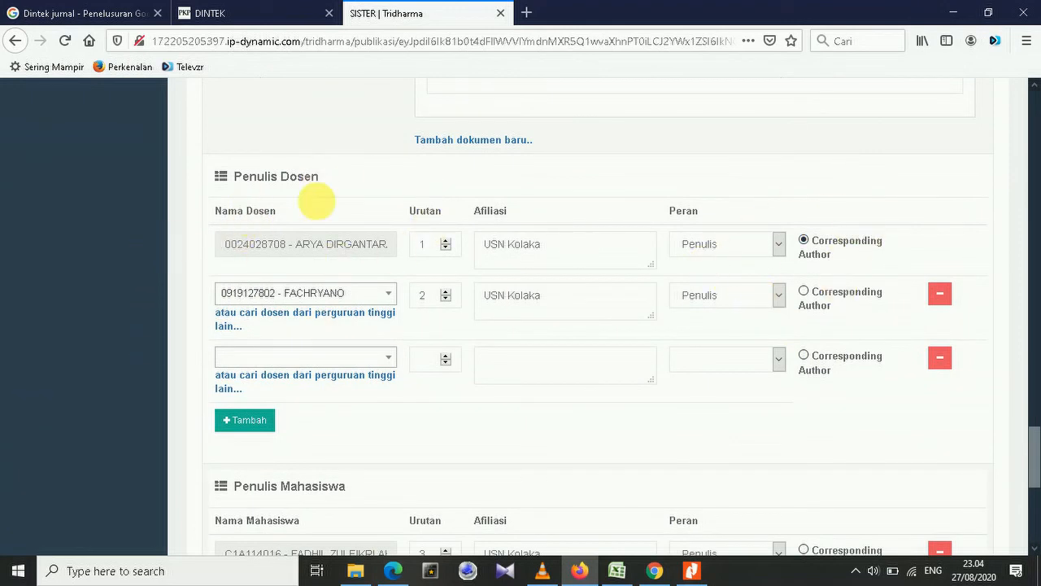
pyautogui.scroll(5, 874, 279)
pyautogui.scroll(-5, 884, 279)
pyautogui.scroll(-5, 884, 282)
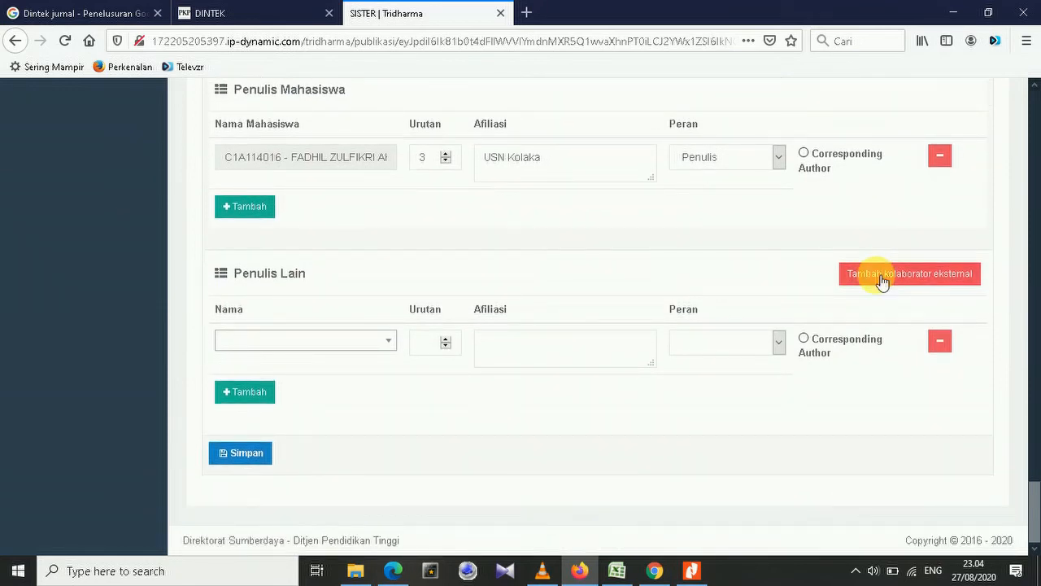
pyautogui.scroll(10, 883, 280)
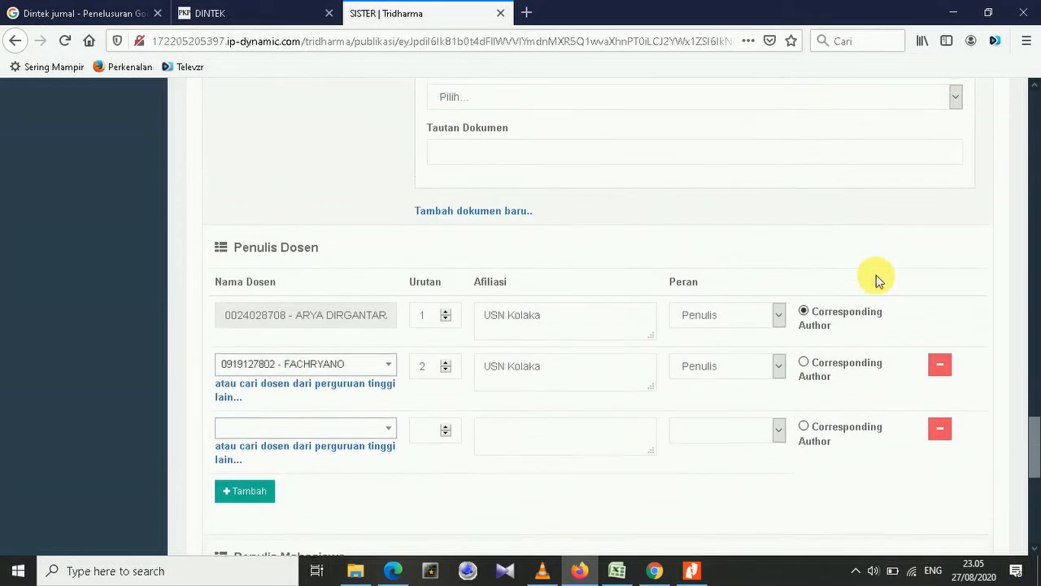
pyautogui.scroll(15, 878, 280)
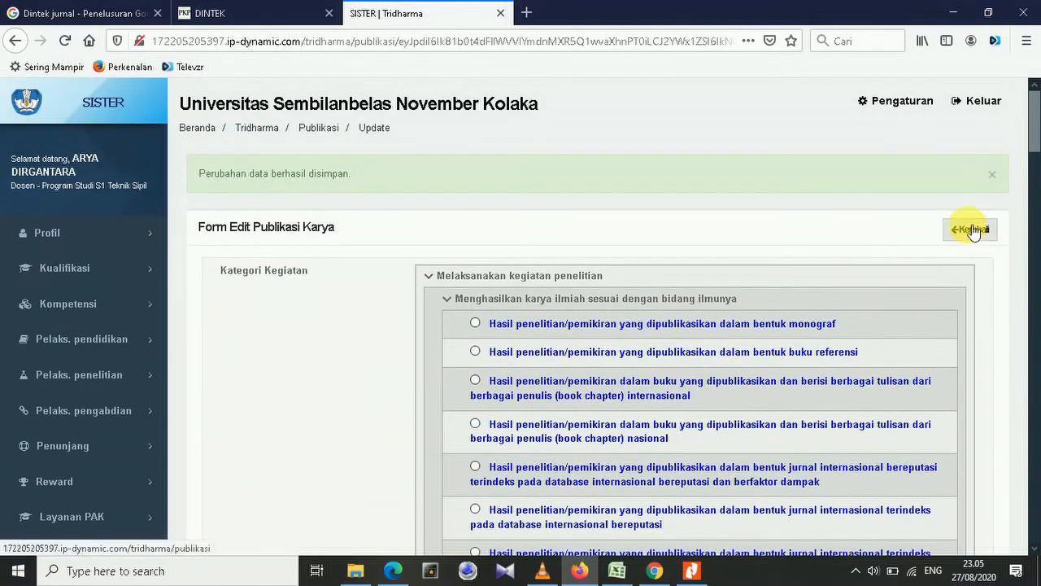
pyautogui.click(971, 229)
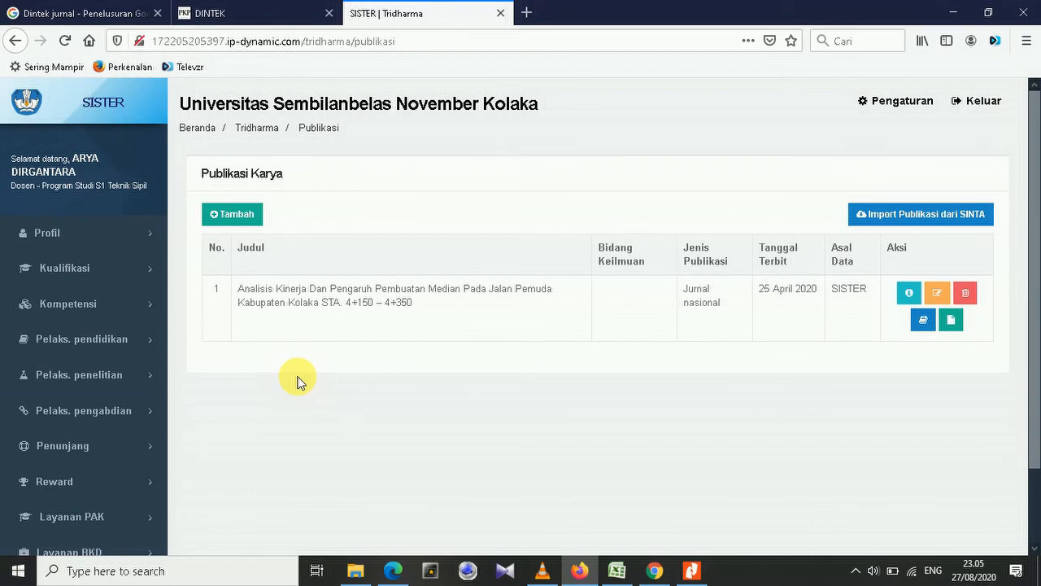
# Switch to the DINTEK journal site and look over the Vol 13 No 1 (2020) articles.
pyautogui.click(244, 8)
pyautogui.scroll(-2, 395, 353)
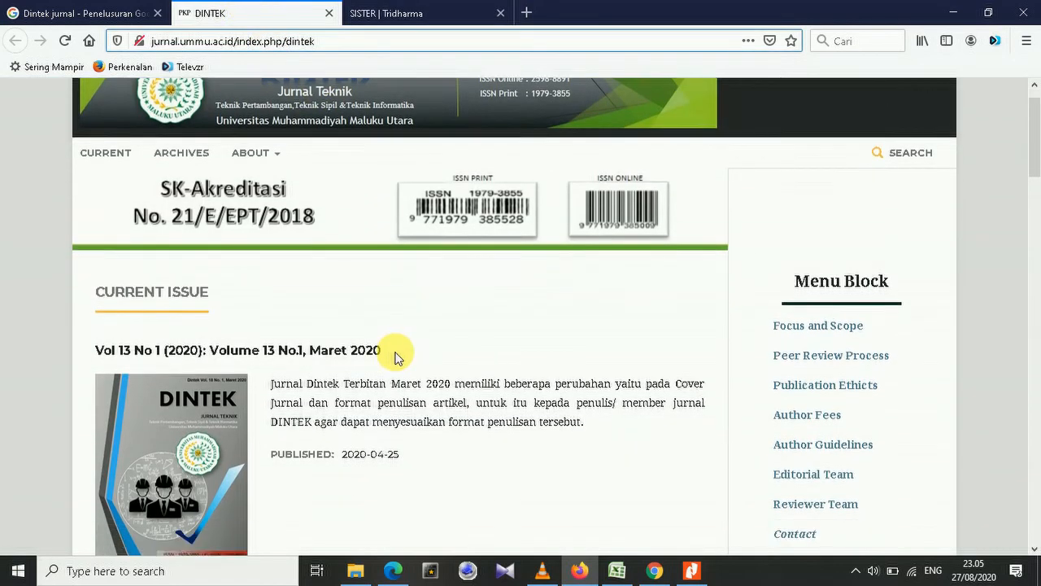
pyautogui.scroll(-2, 396, 358)
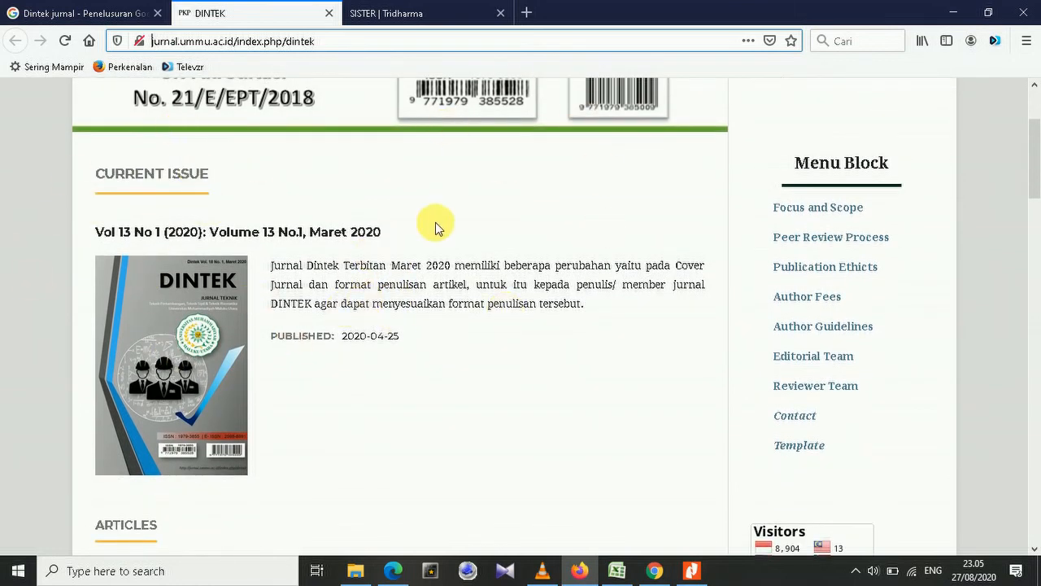
pyautogui.scroll(-4, 484, 210)
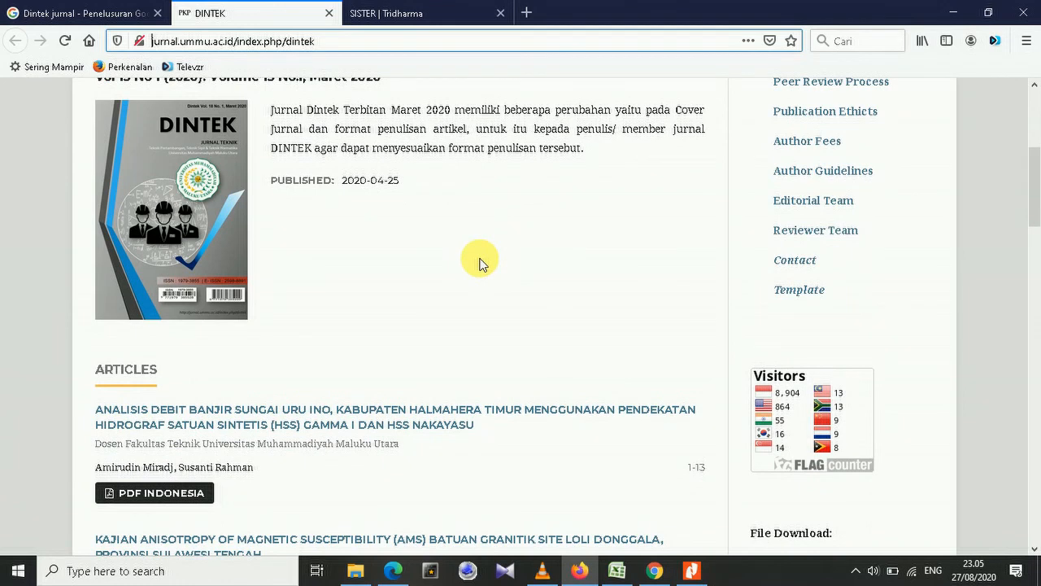
pyautogui.scroll(4, 479, 265)
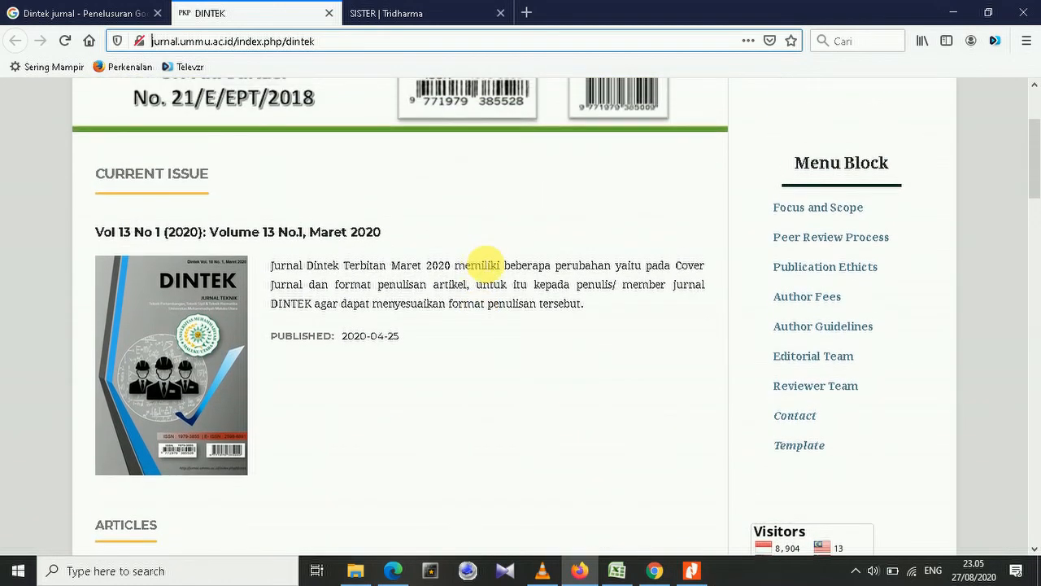
pyautogui.scroll(3, 471, 256)
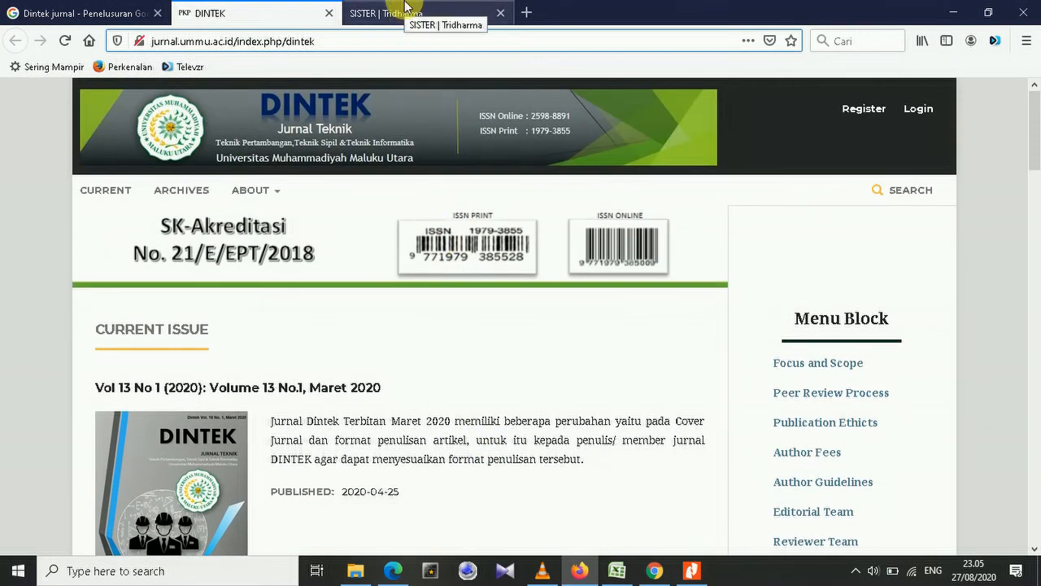
# Switch back to the SISTER Publikasi Karya list showing the saved Analisis Kinerja article.
pyautogui.click(407, 12)
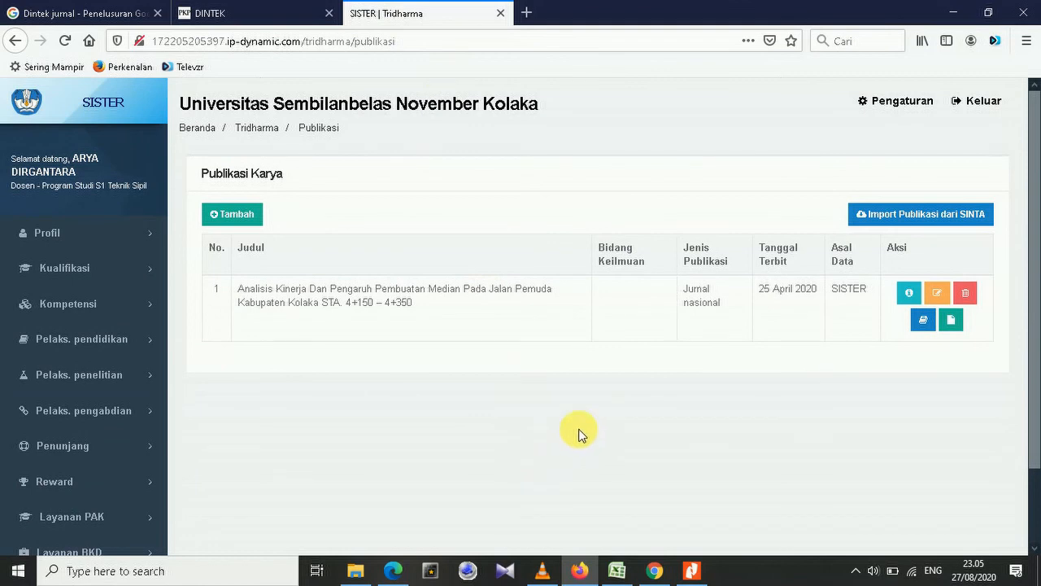